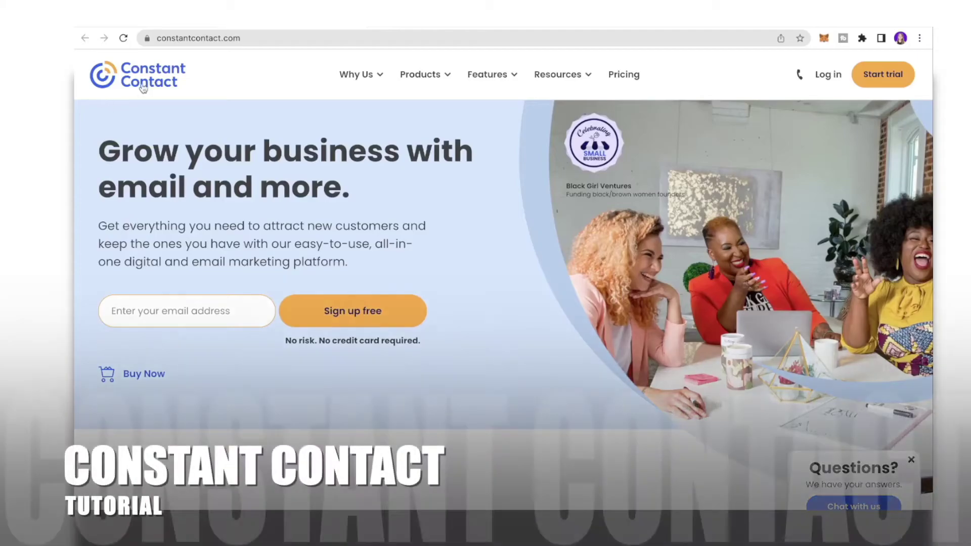
Look over the Constant Contact homepage and open the free-trial sign-up form
scroll(174, 211, "down", 3)
scroll(175, 212, "down", 5)
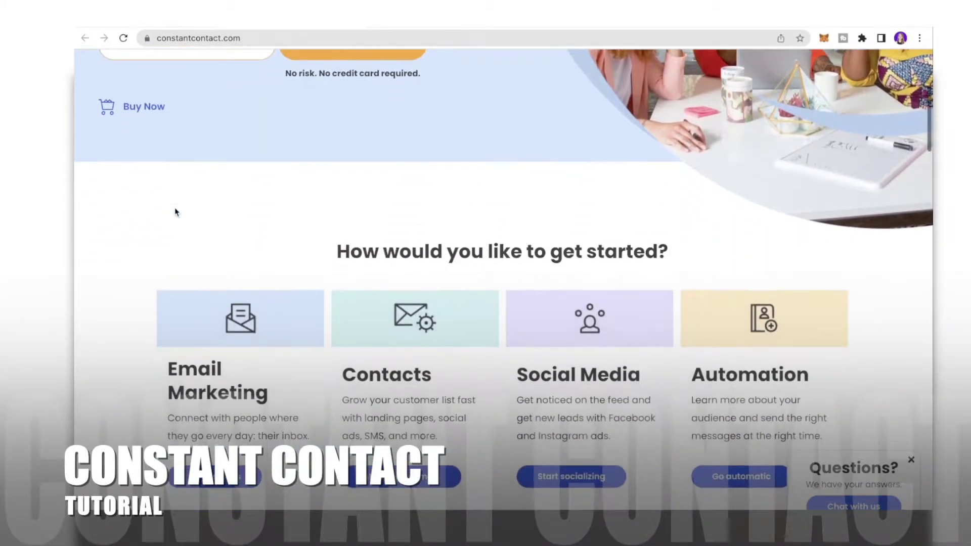
scroll(176, 211, "down", 2)
scroll(176, 211, "down", 1)
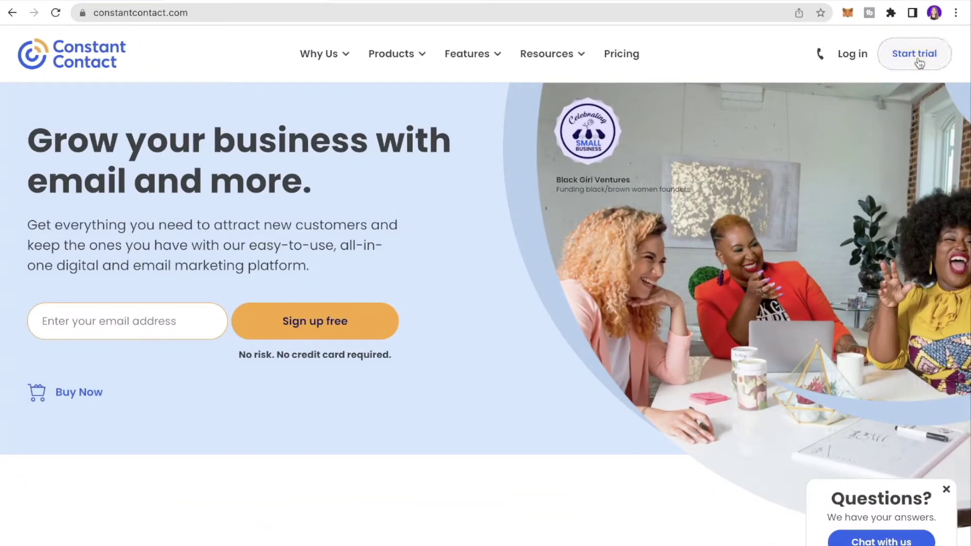
left_click(918, 61)
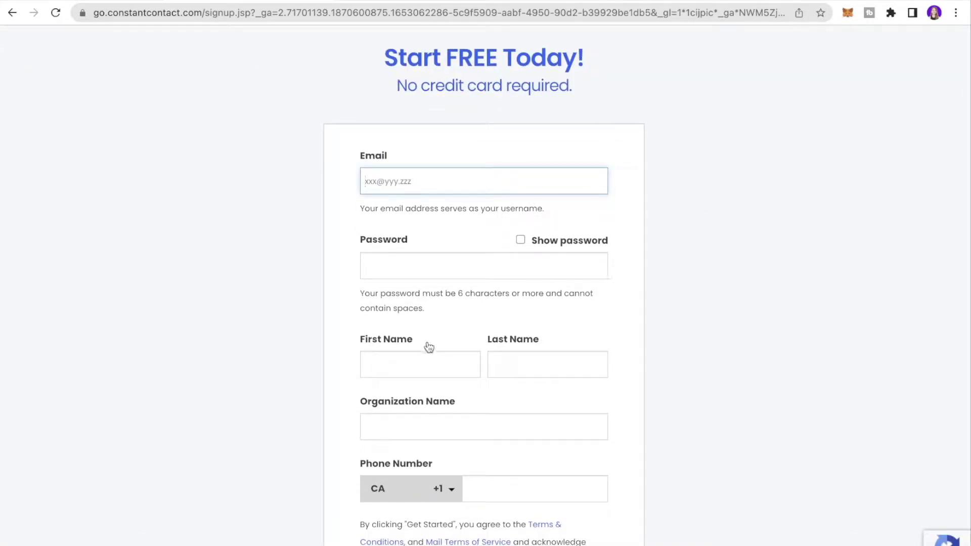
scroll(490, 487, "down", 1)
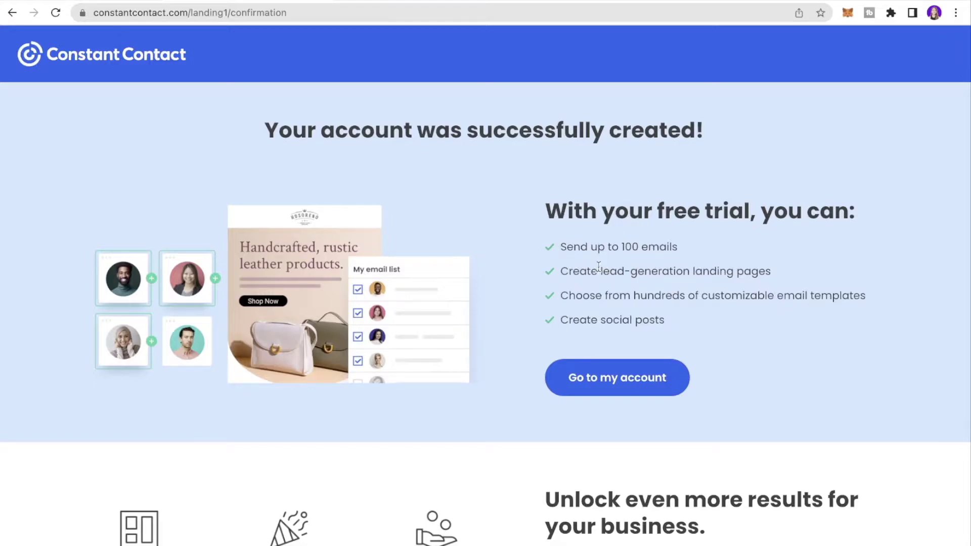
Go to the newly created account and start the onboarding questions
scroll(599, 303, "down", 4)
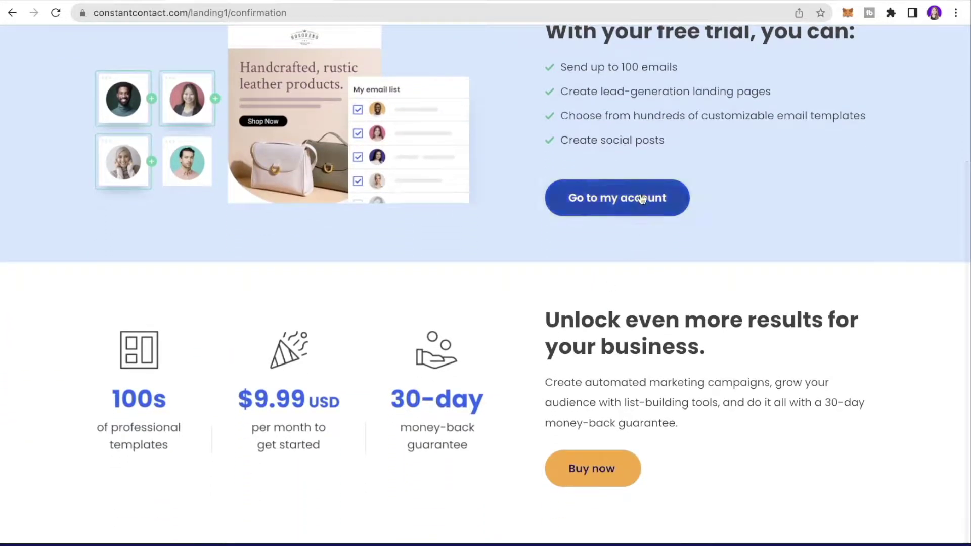
left_click(642, 199)
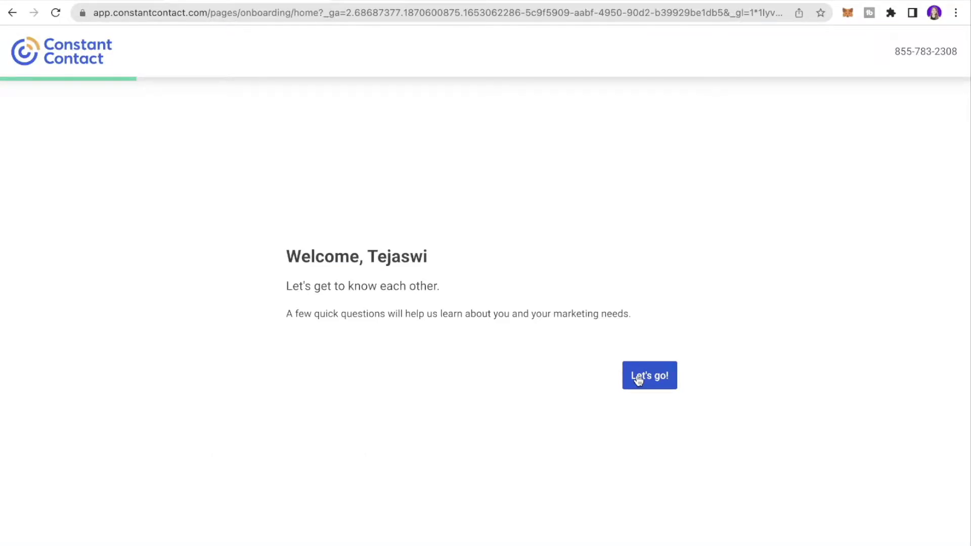
left_click(639, 377)
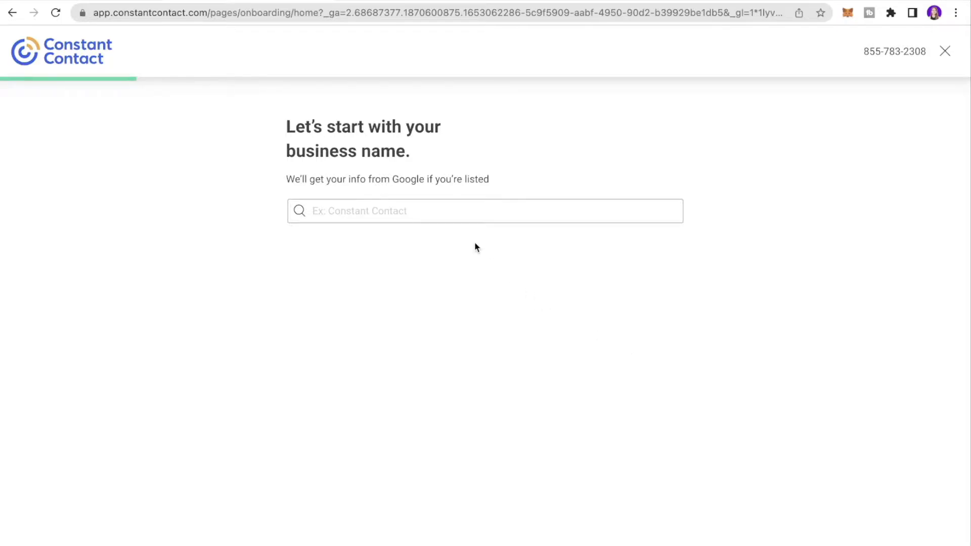
Enter Broccoli as the business name and continue to the next onboarding question
left_click(493, 217)
type("Brocco")
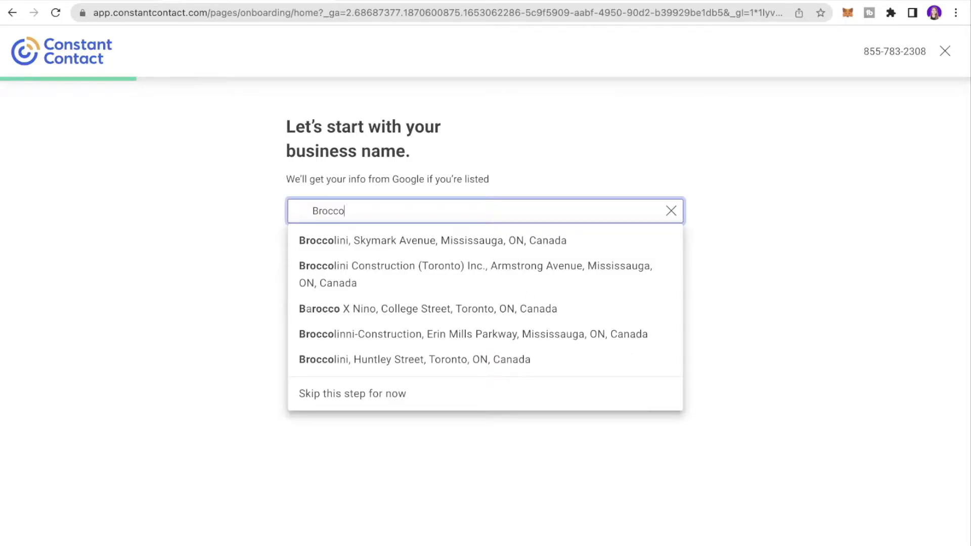
type("li")
left_click(663, 316)
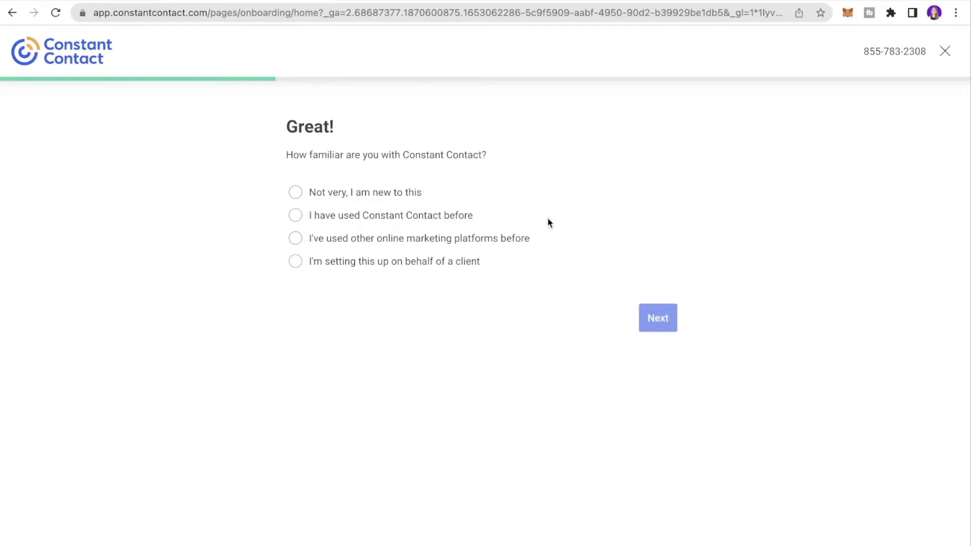
Answer that Constant Contact has been used before and set the business type to Restaurant
left_click(461, 221)
left_click(670, 316)
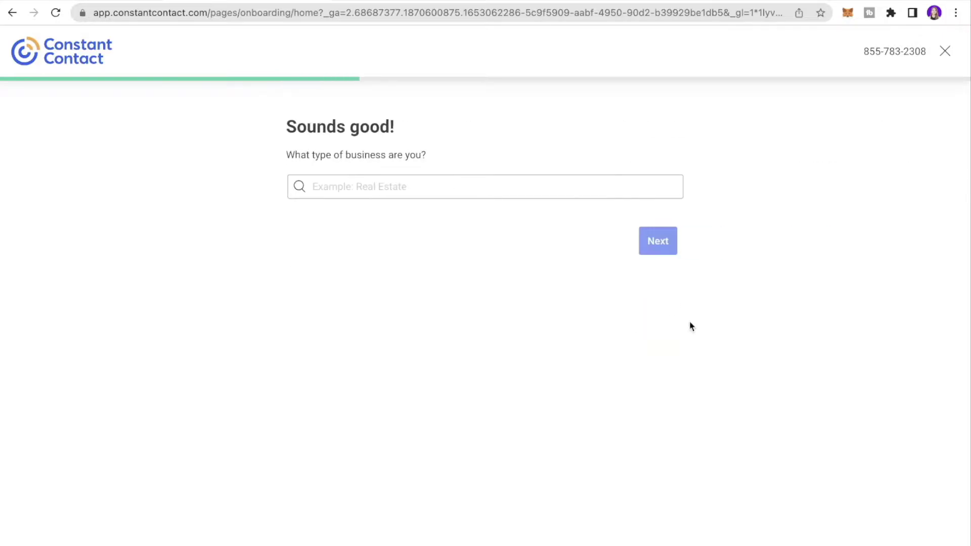
type("R")
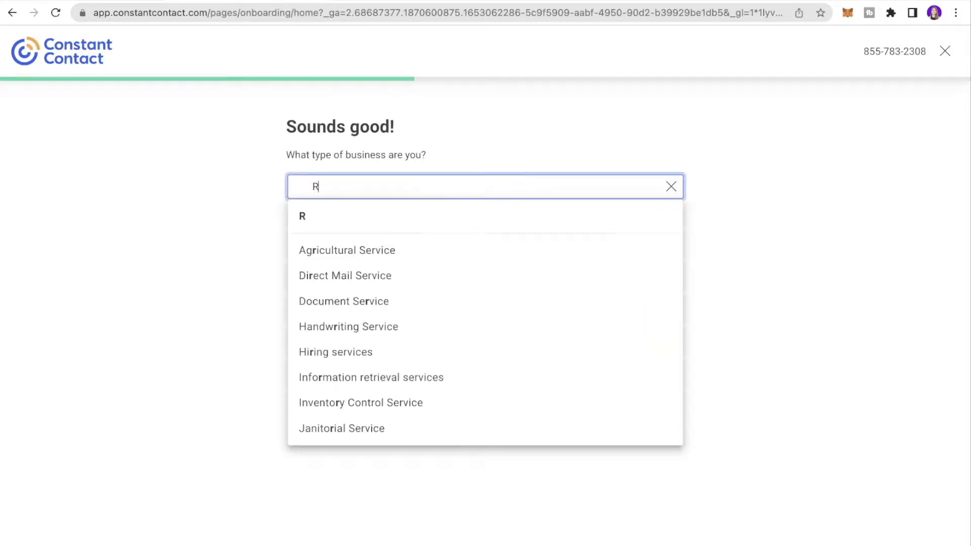
type("estaurant")
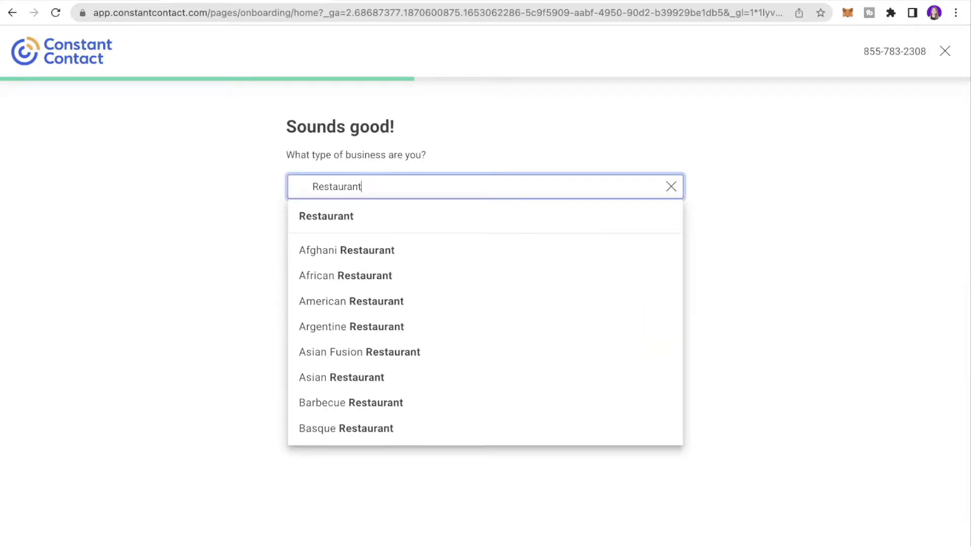
key("Return")
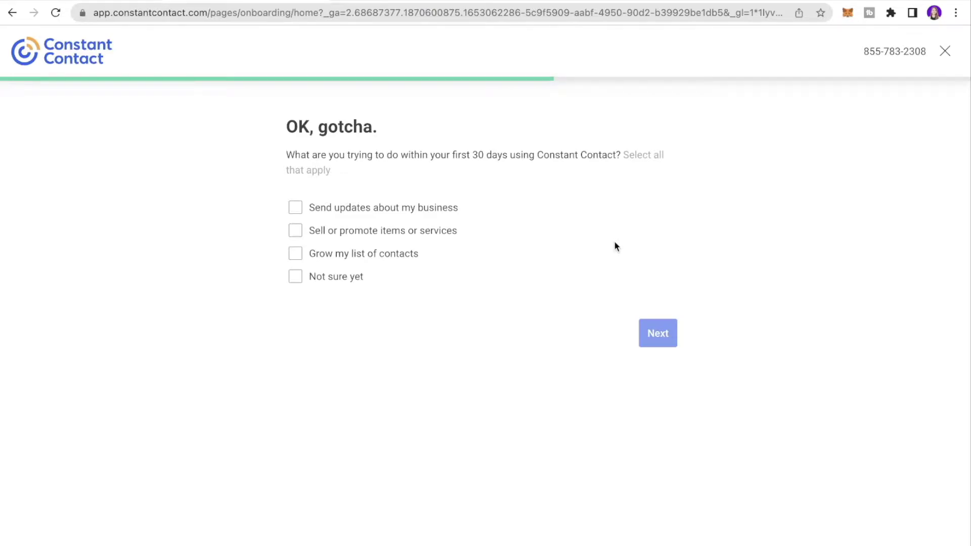
Answer the remaining onboarding questions with "Send updates about my business", "Sort of?" for contacts and "No" for selling online, and continue to the dashboard
left_click(393, 208)
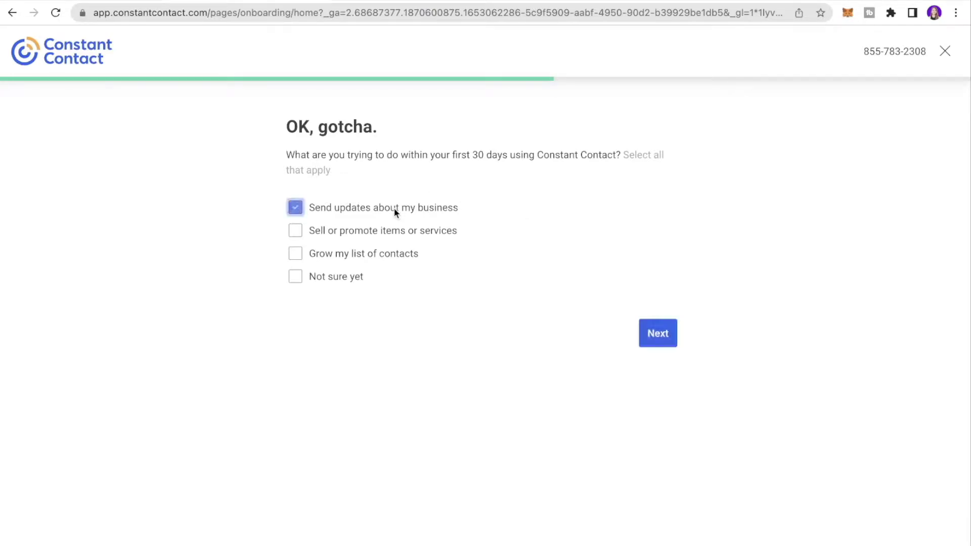
left_click(661, 332)
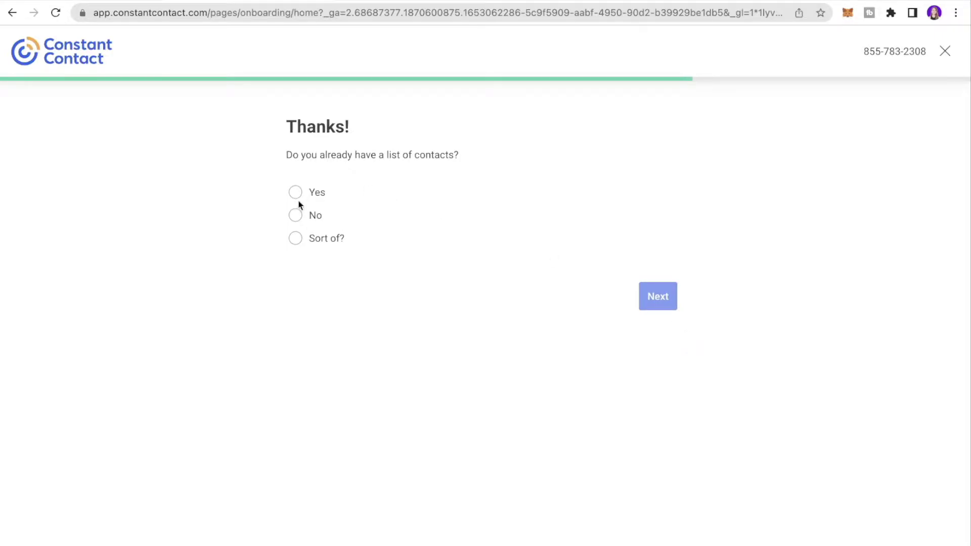
left_click(304, 241)
left_click(658, 296)
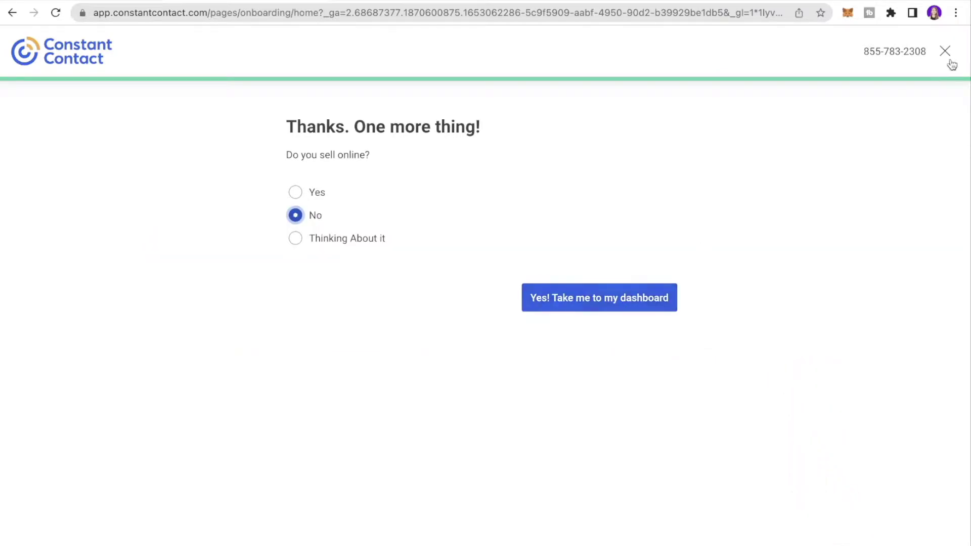
left_click(635, 308)
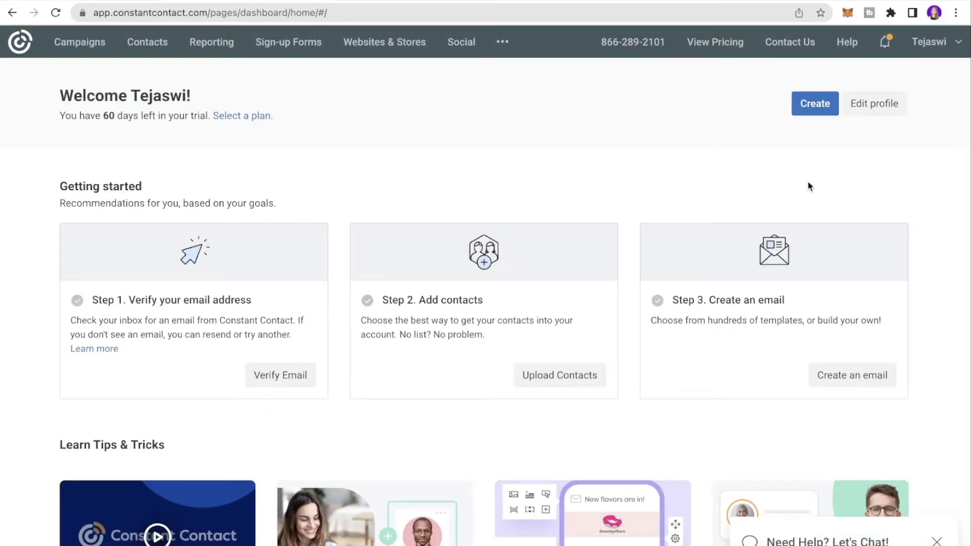
Resend the verification email to the account's existing address and verify it from the message in Gmail
scroll(462, 189, "down", 1)
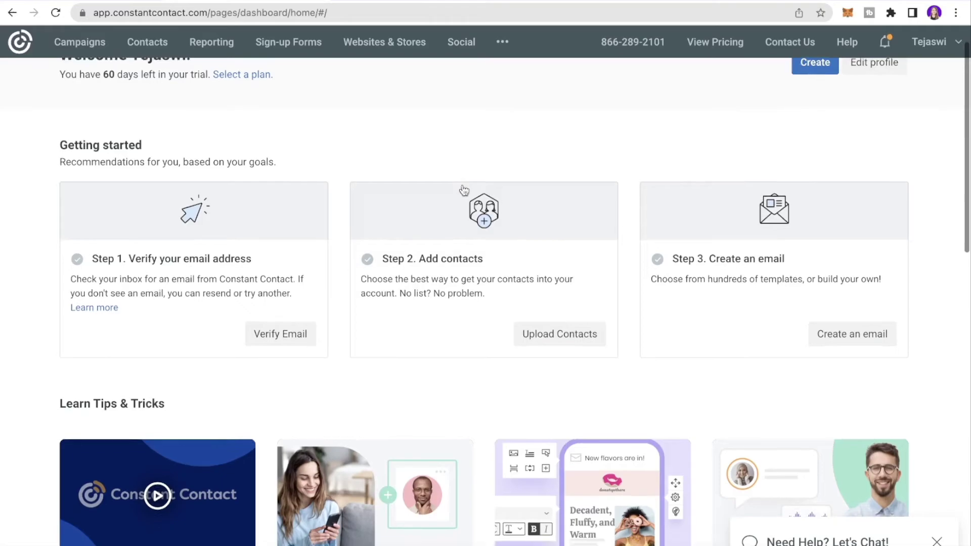
left_click(280, 334)
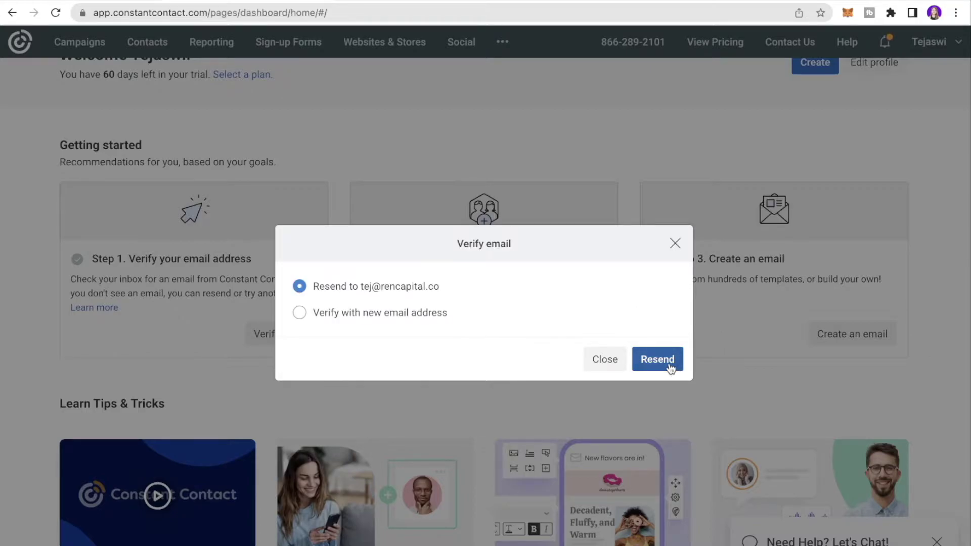
left_click(673, 371)
scroll(669, 363, "up", 2)
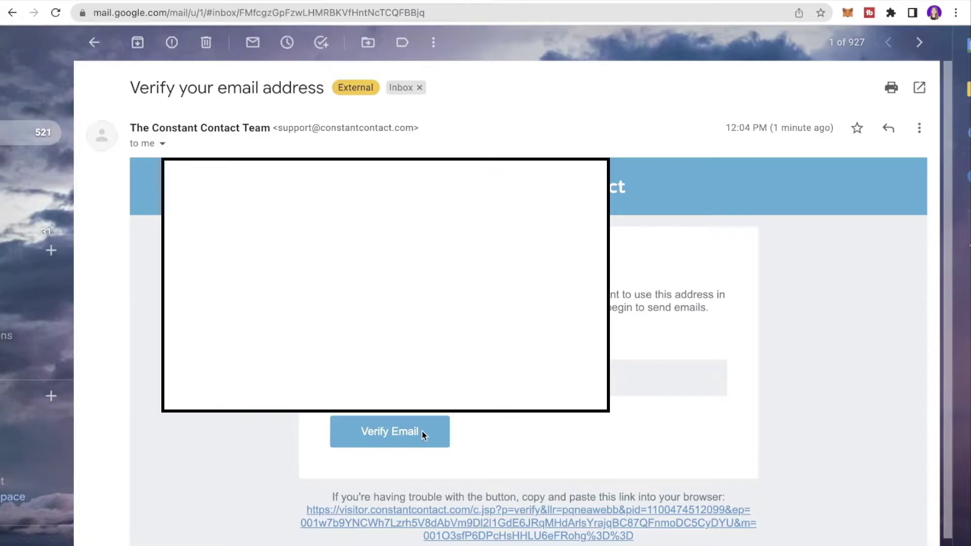
left_click(407, 435)
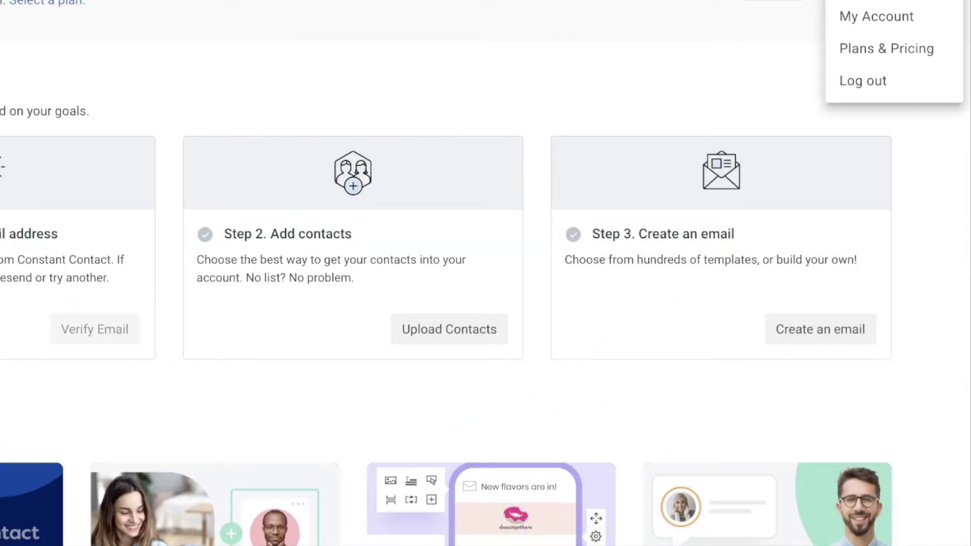
Open the organization details in My Account for editing and start adding a logo
left_click(896, 23)
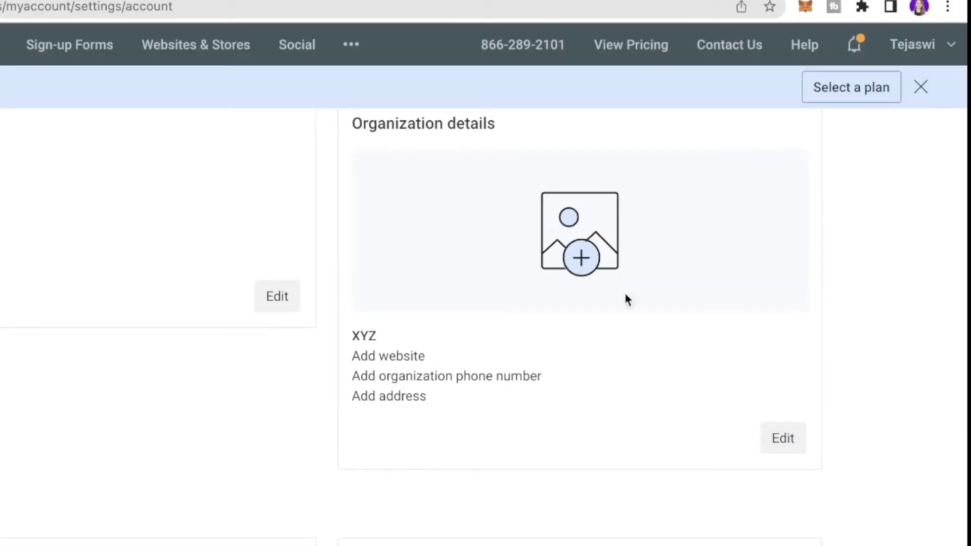
left_click(789, 438)
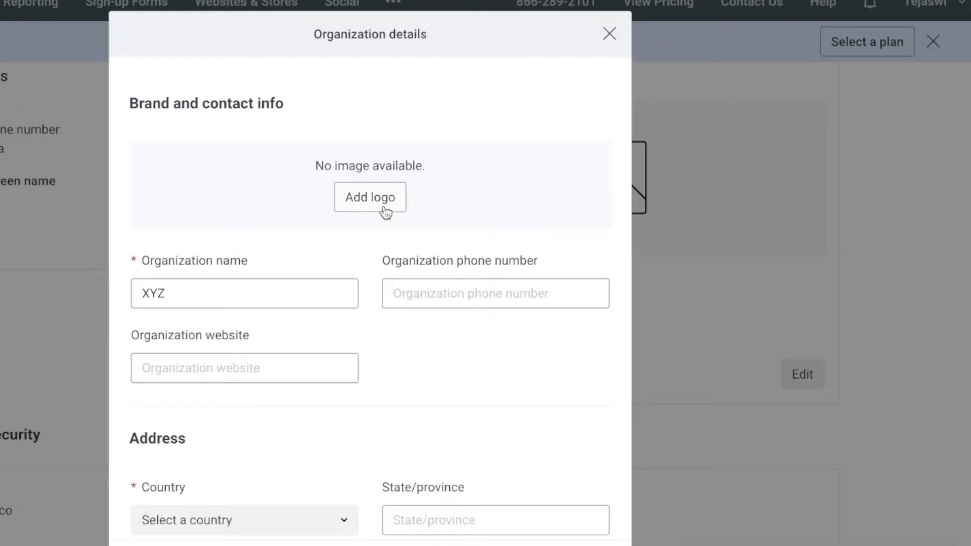
left_click(386, 211)
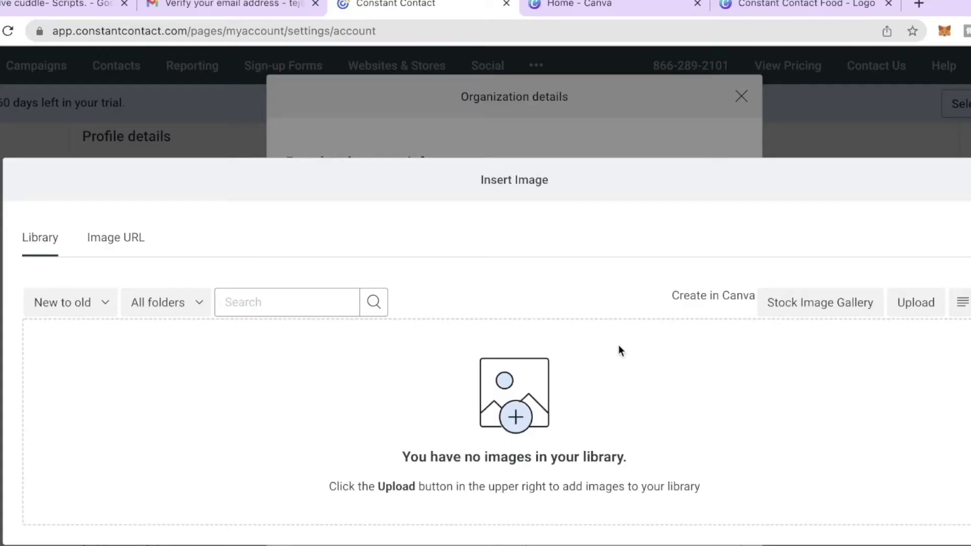
Upload the logo file Constant Contact Food.png from the computer to the image library
left_click(920, 303)
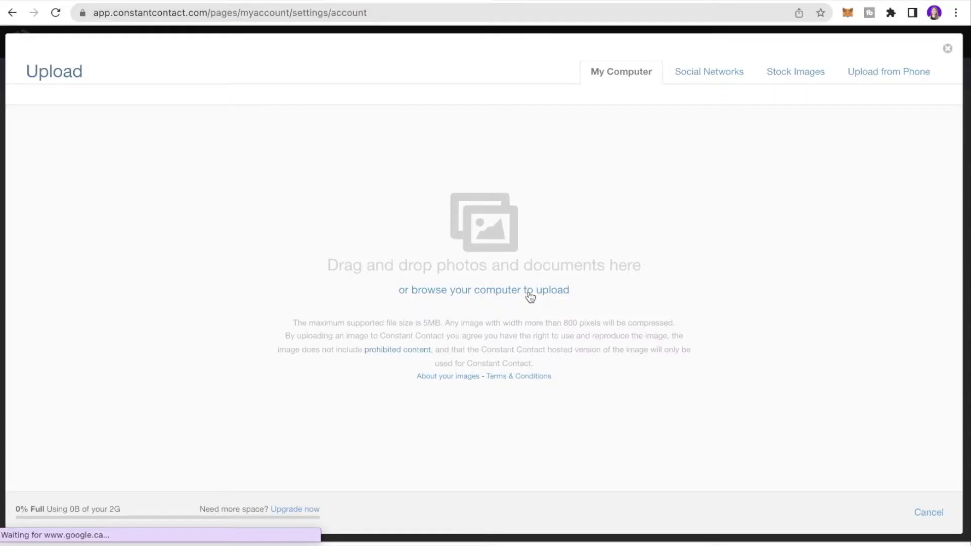
left_click(529, 292)
key("Escape")
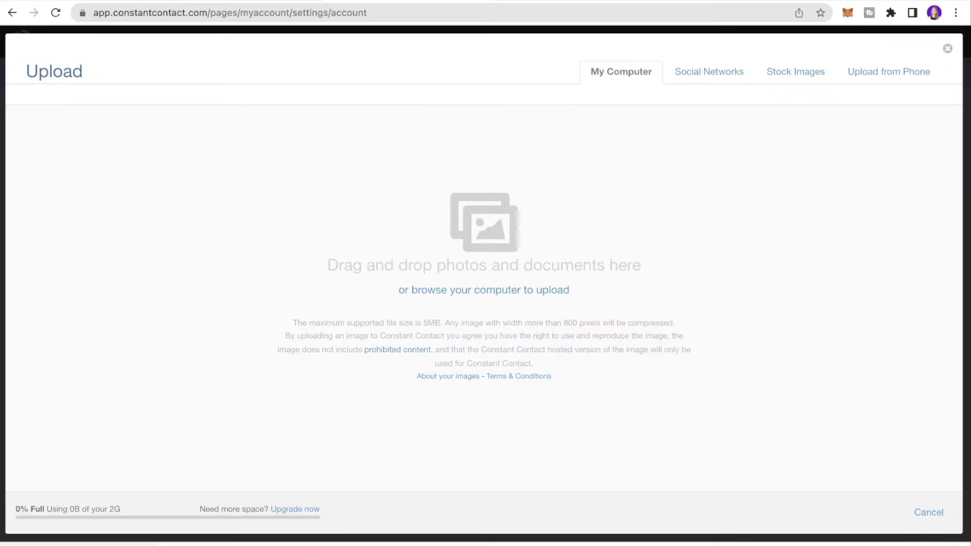
left_click_drag(146, 492, 471, 207)
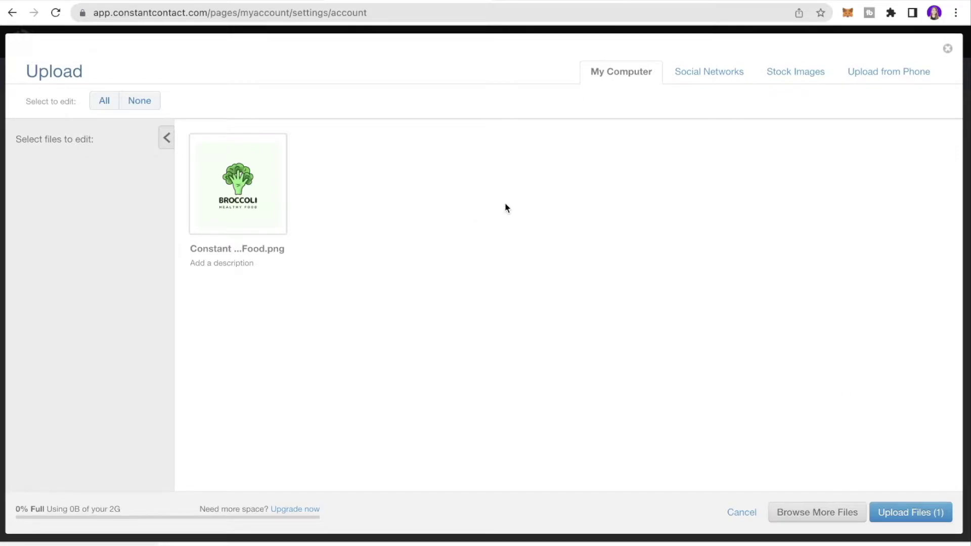
left_click(930, 514)
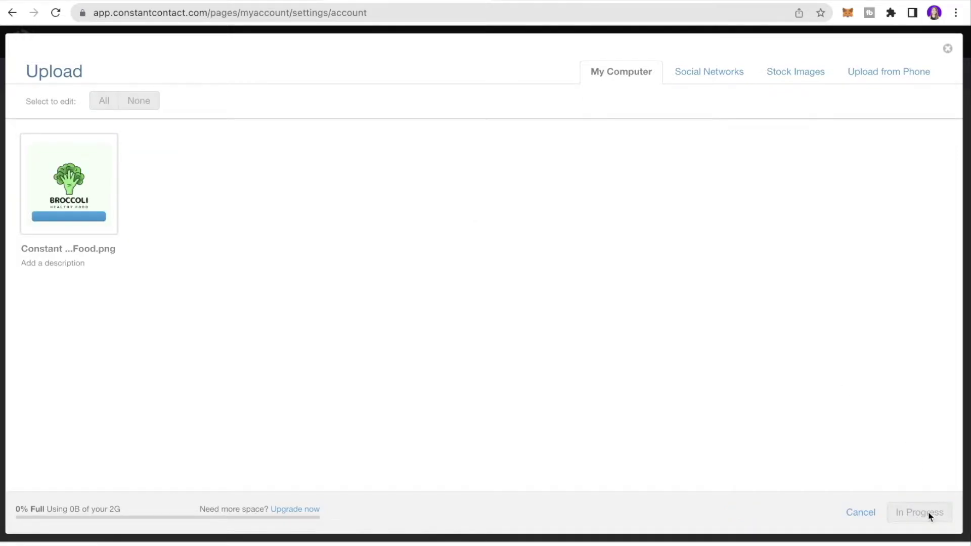
left_click(932, 513)
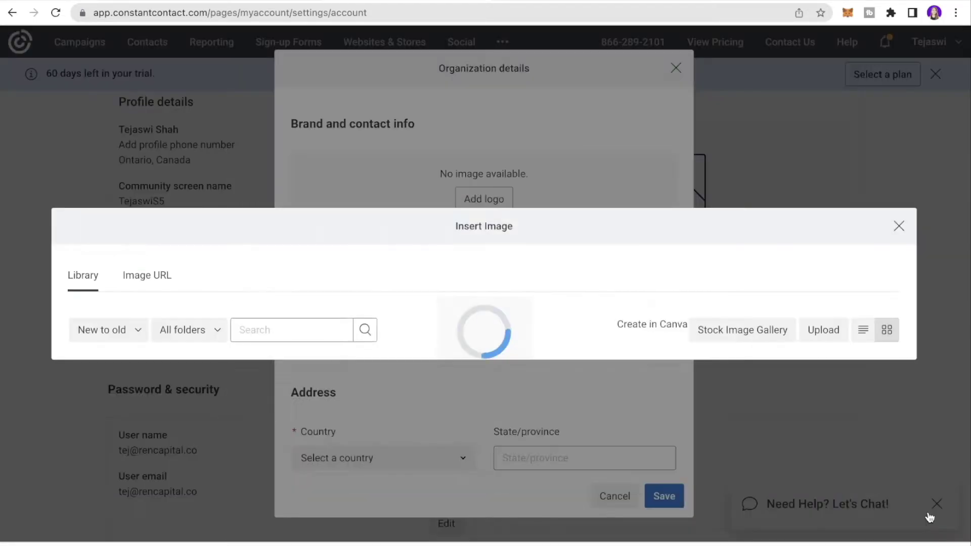
Insert the Constant Contact Food.png image from the library as the organization's logo
left_click(134, 242)
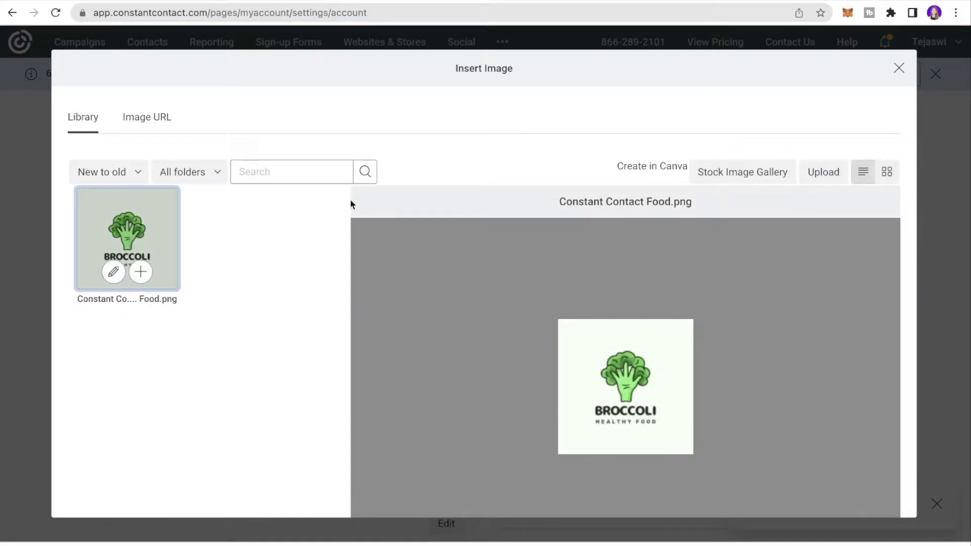
scroll(708, 260, "down", 2)
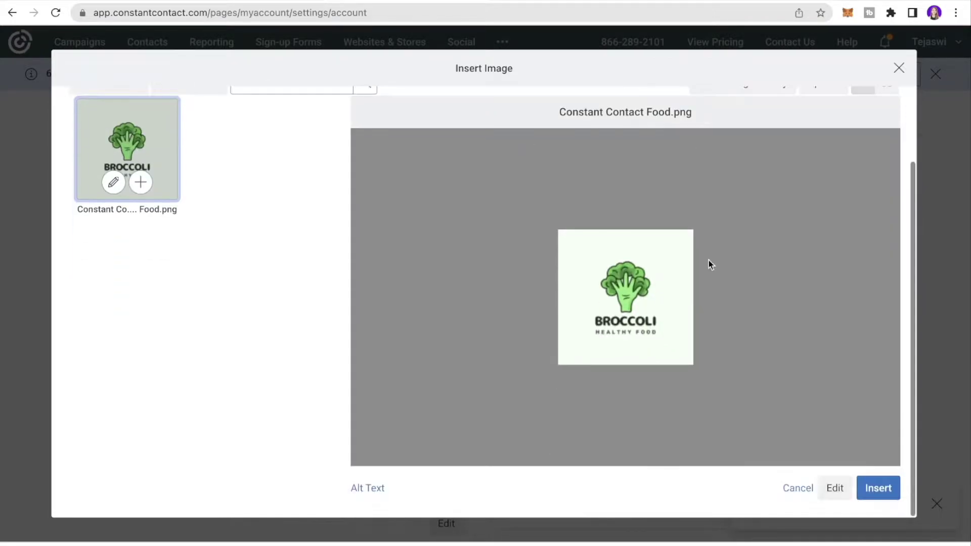
left_click(877, 487)
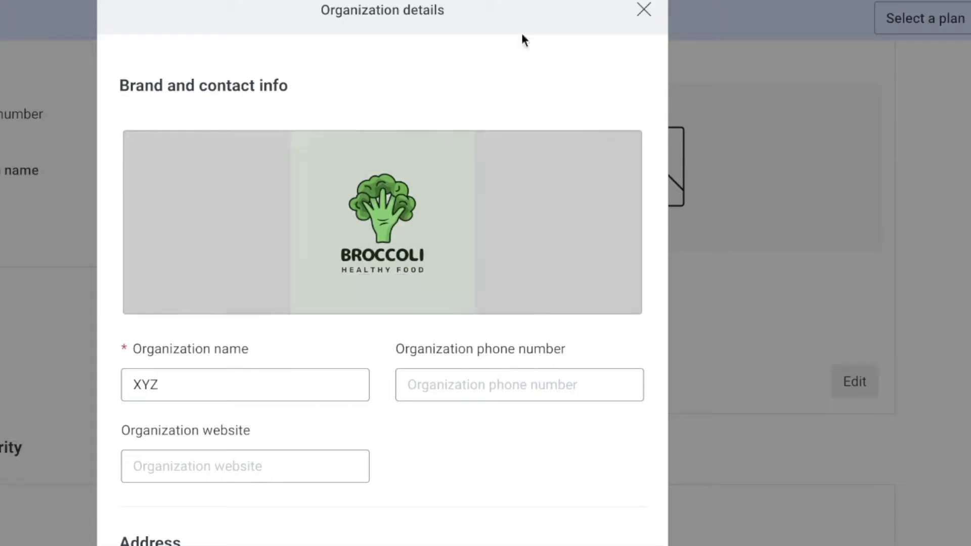
Change the organization name to Broccoli, leave the phone number blank and go on to the address fields
scroll(189, 441, "down", 1)
left_click(201, 329)
key("BackSpace")
key("BackSpace")
key("BackSpace")
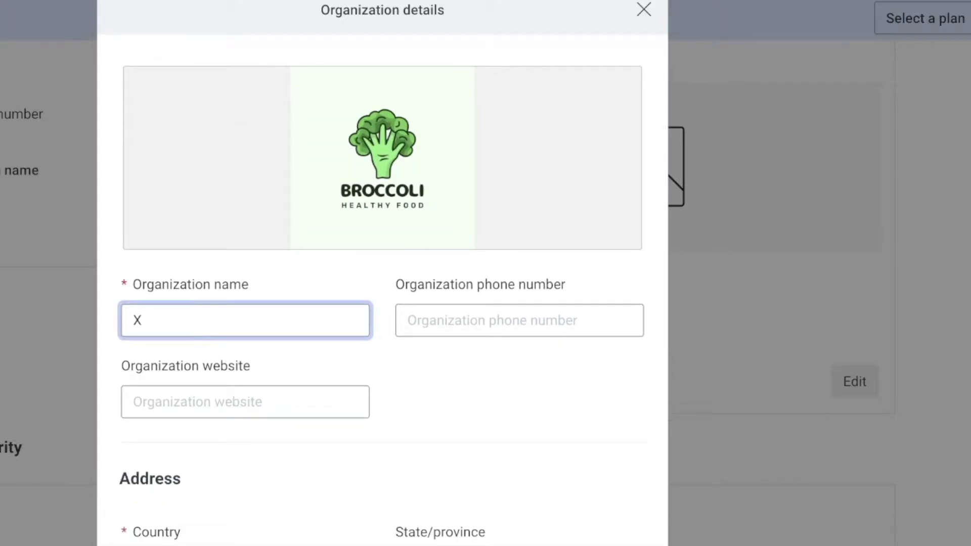
type("Broccoli")
left_click(504, 321)
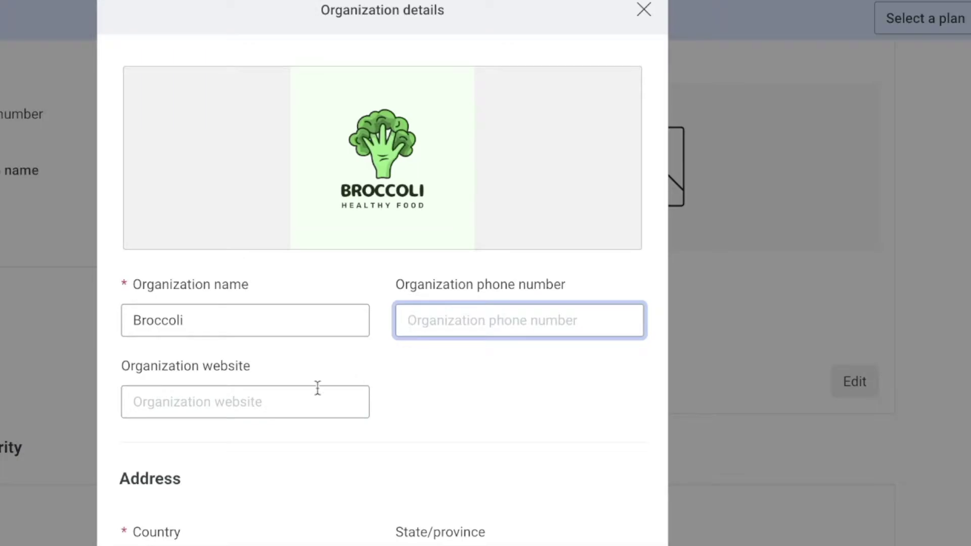
scroll(306, 390, "down", 4)
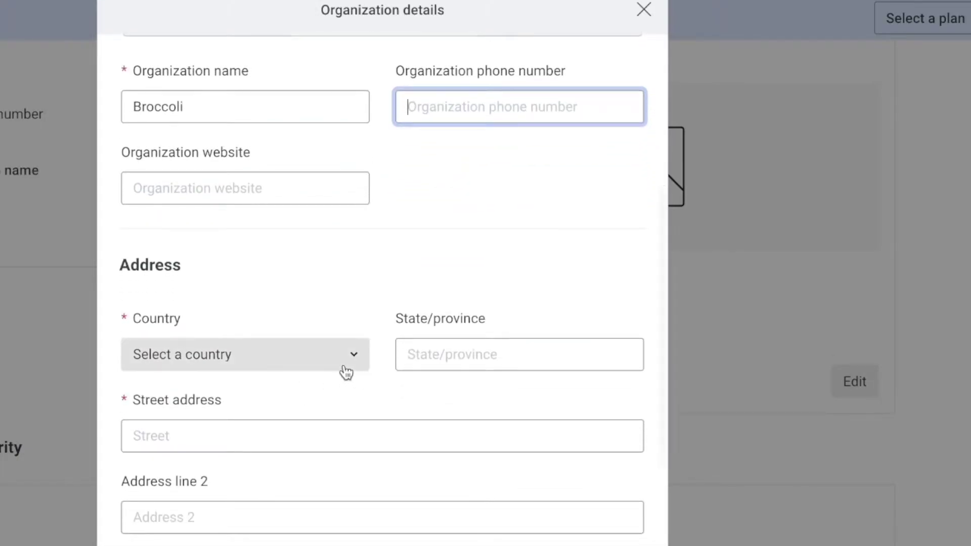
Set the organization's country to Canada and the province to Ontario
scroll(347, 371, "down", 1)
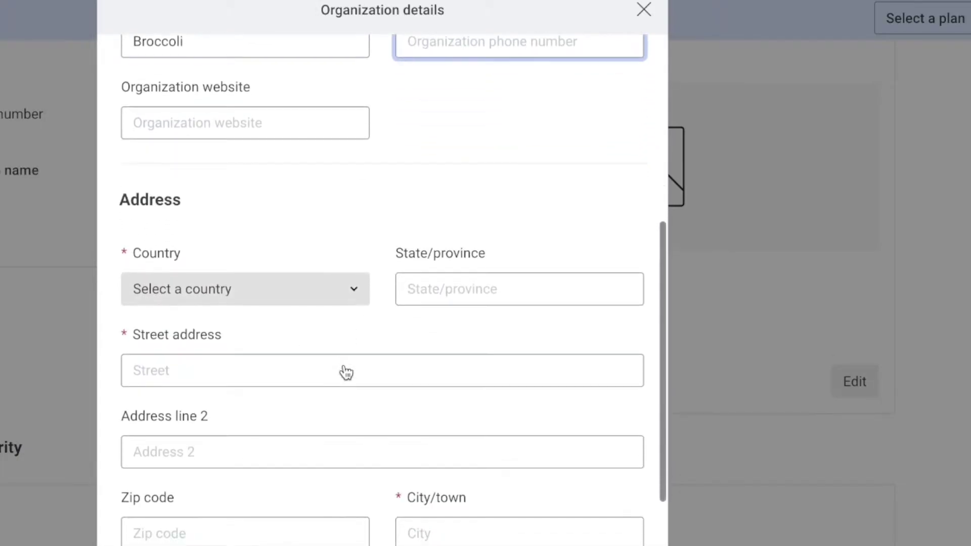
left_click(341, 302)
left_click(323, 319)
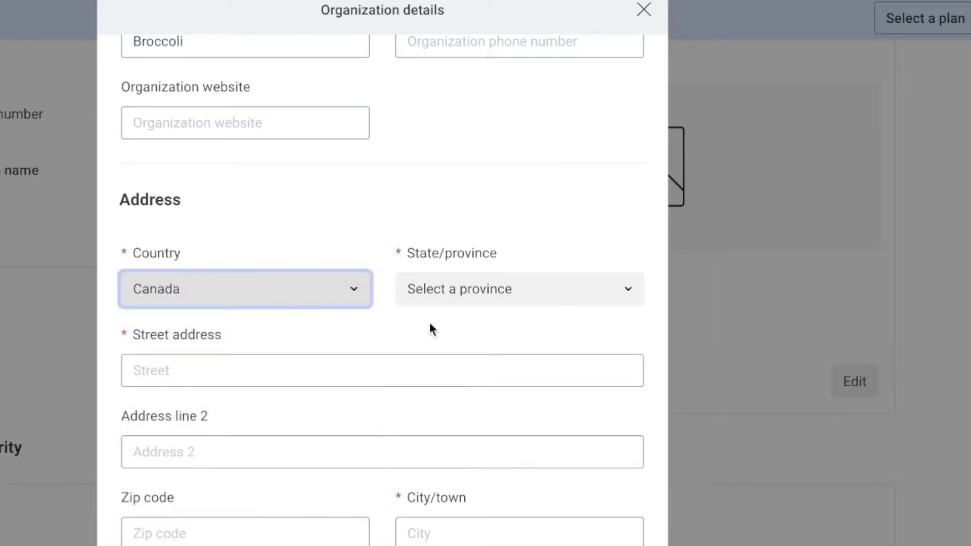
scroll(430, 329, "down", 2)
left_click(500, 223)
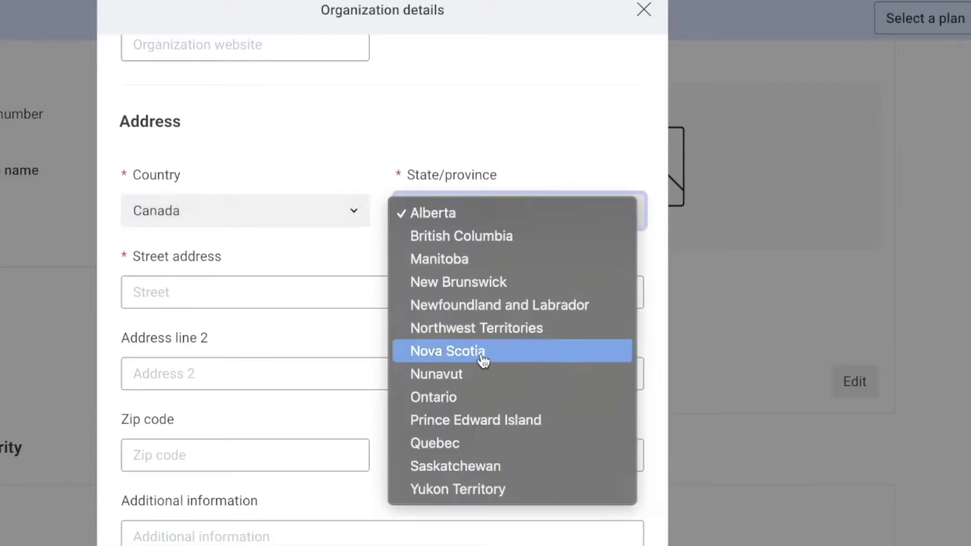
left_click(472, 398)
Enter the organization's street address, with the house number in front of the street name
left_click(391, 281)
type("King Street")
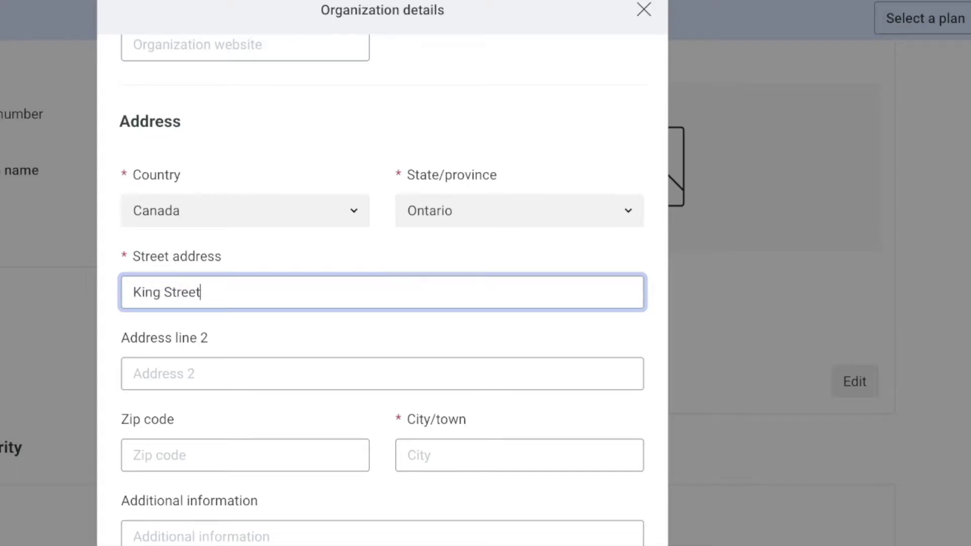
left_click(132, 292)
type("123,")
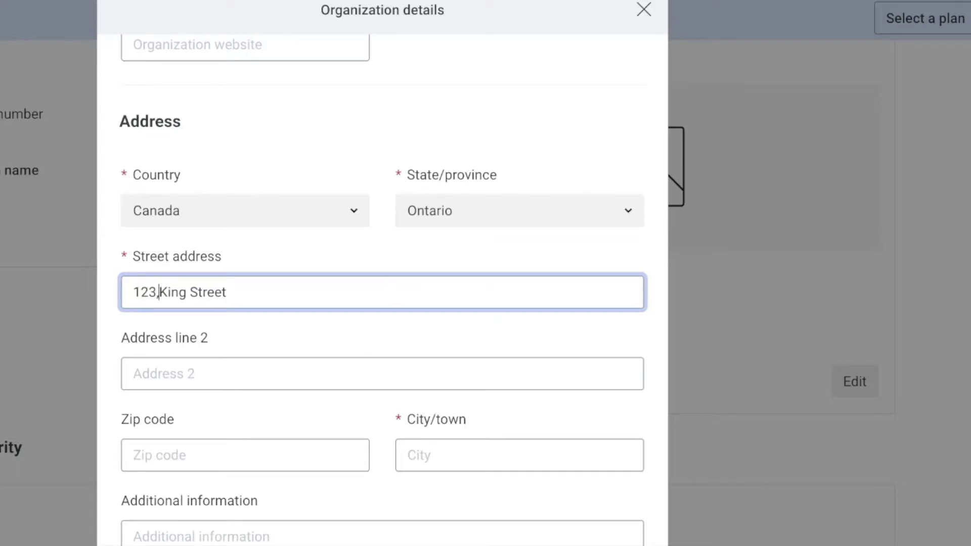
key("BackSpace")
key("BackSpace")
Enter Toronto as the organization's city, review the completed form and save the organization details
scroll(230, 351, "down", 1)
left_click(453, 425)
type("Toronto")
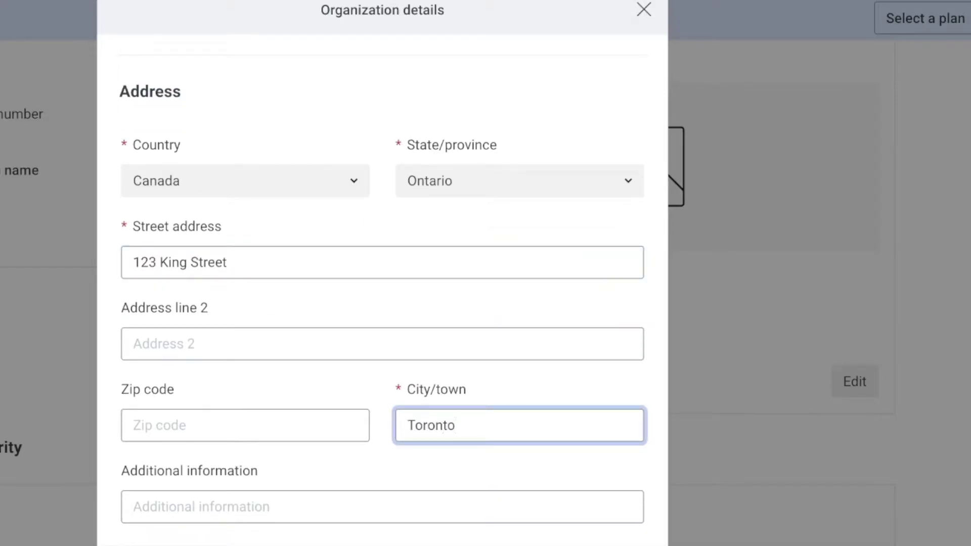
scroll(518, 382, "up", 2)
scroll(515, 377, "up", 10)
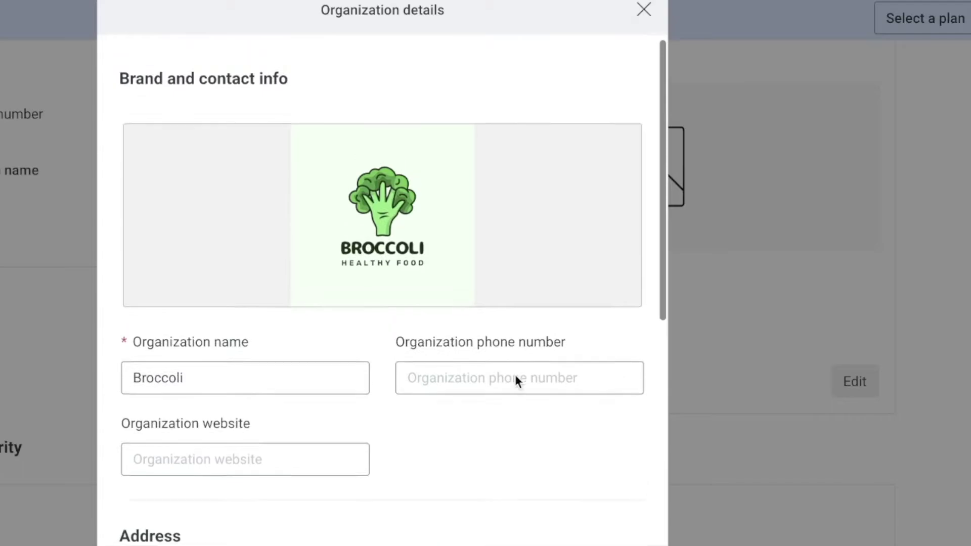
scroll(474, 345, "down", 9)
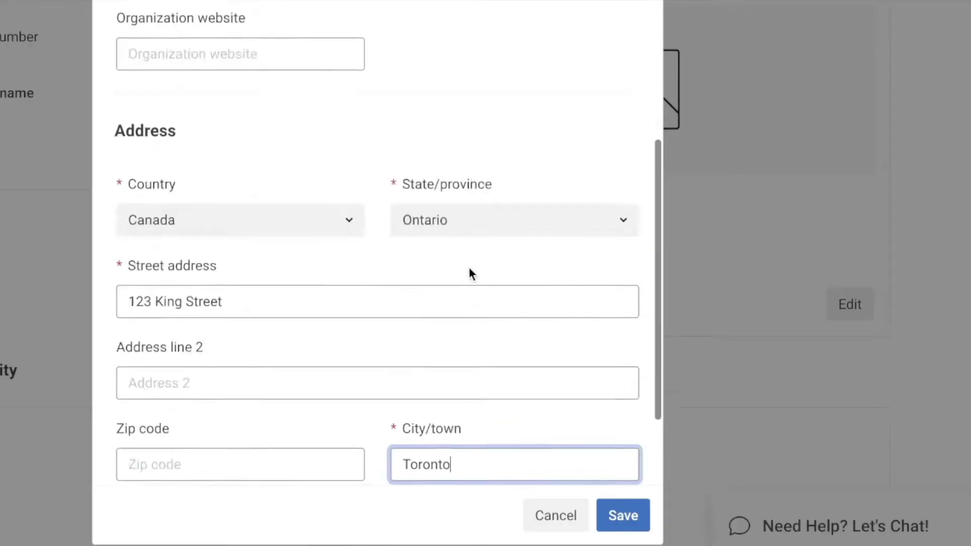
scroll(471, 273, "down", 3)
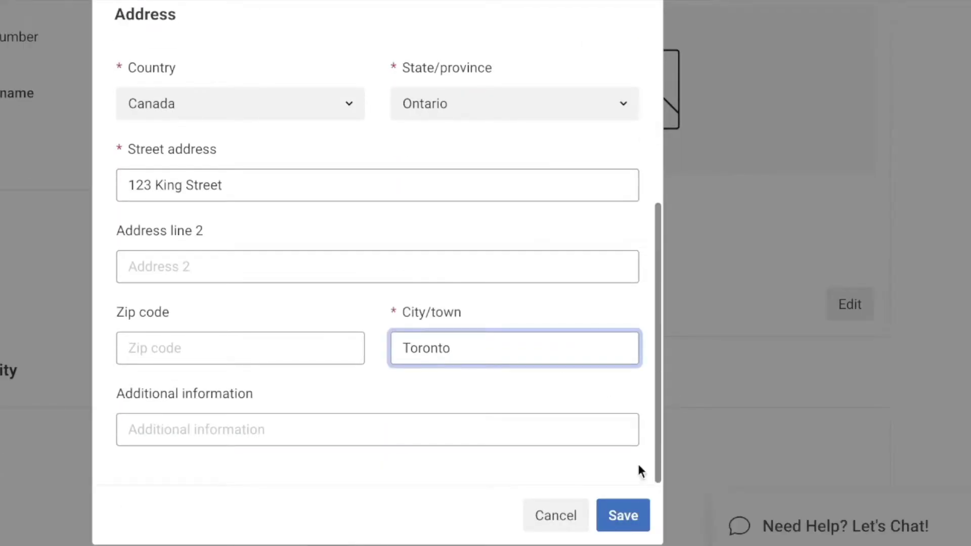
left_click(636, 521)
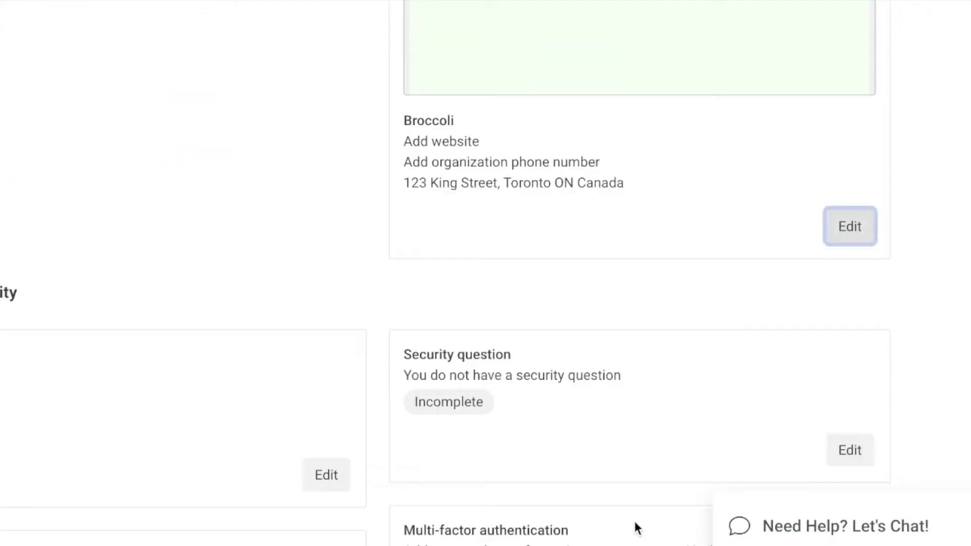
Review the security, multi-factor authentication and signature sections of the account details
scroll(605, 210, "down", 5)
scroll(603, 207, "down", 5)
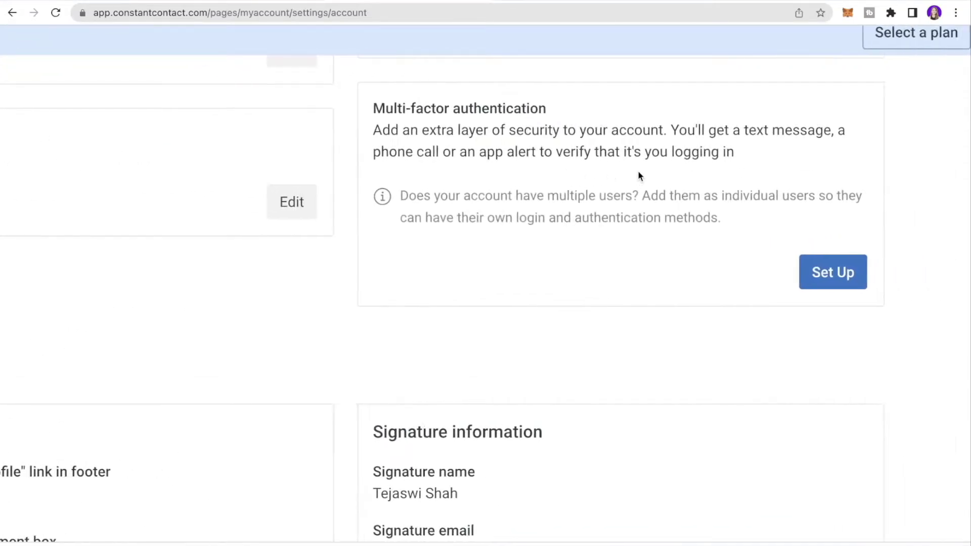
scroll(638, 171, "up", 2)
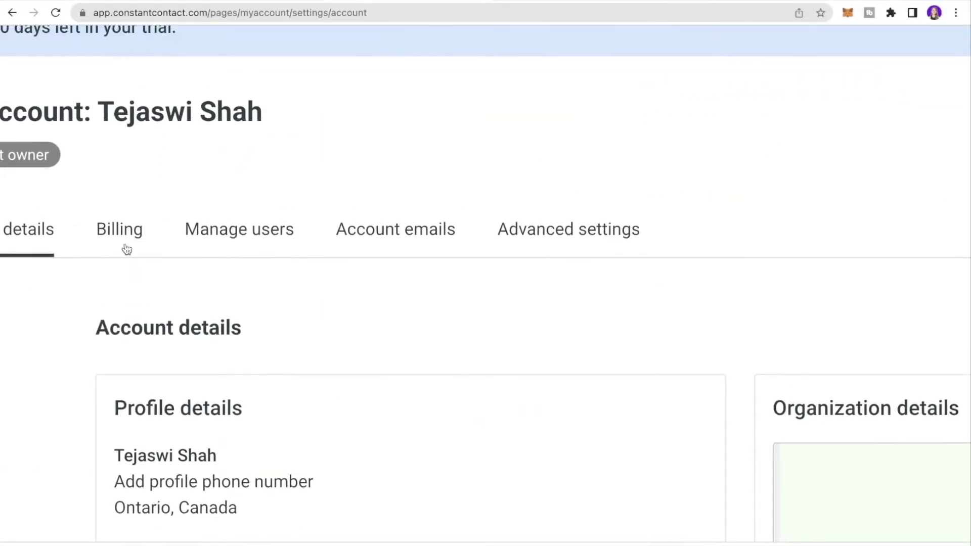
scroll(125, 249, "left", 3)
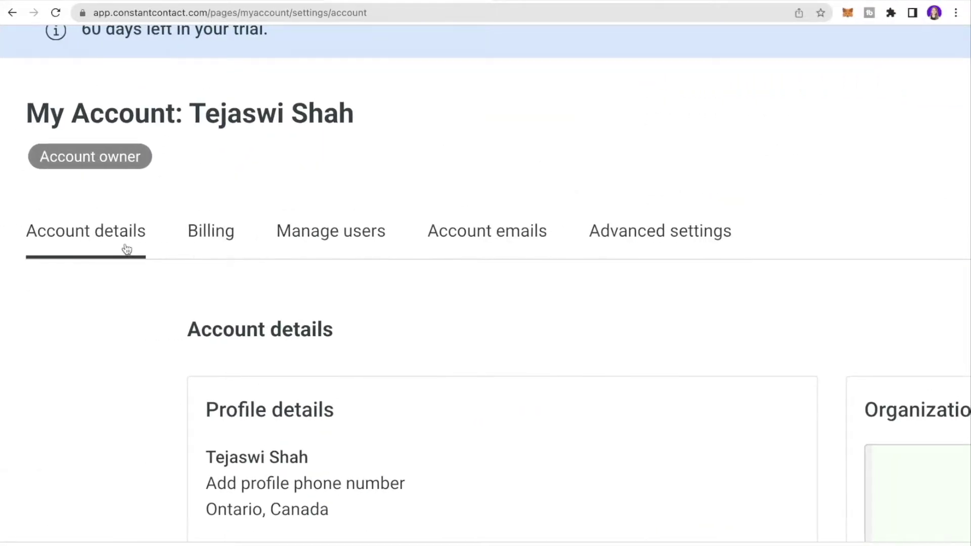
scroll(126, 249, "up", 1)
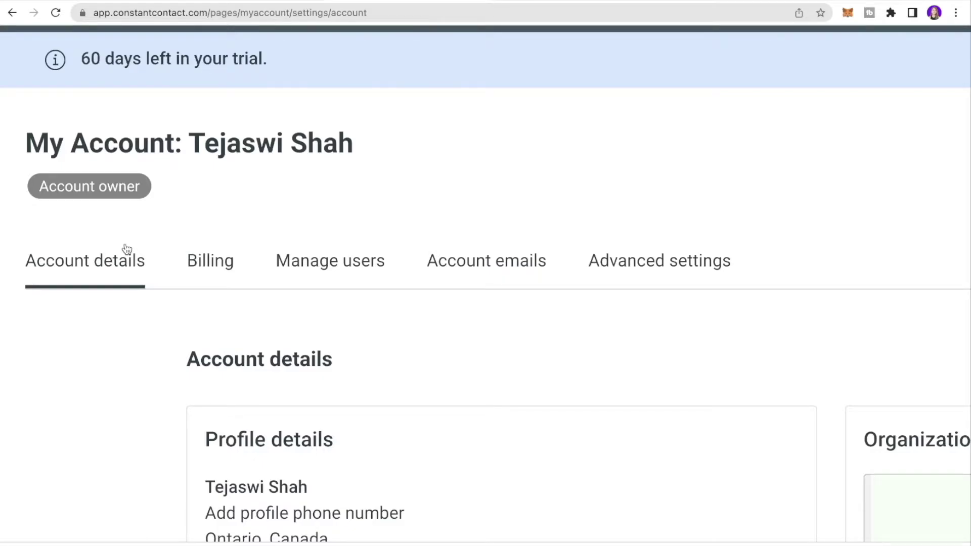
Examine the collaborator roles offered when adding a new user, and close the invitation without sending it
left_click(347, 265)
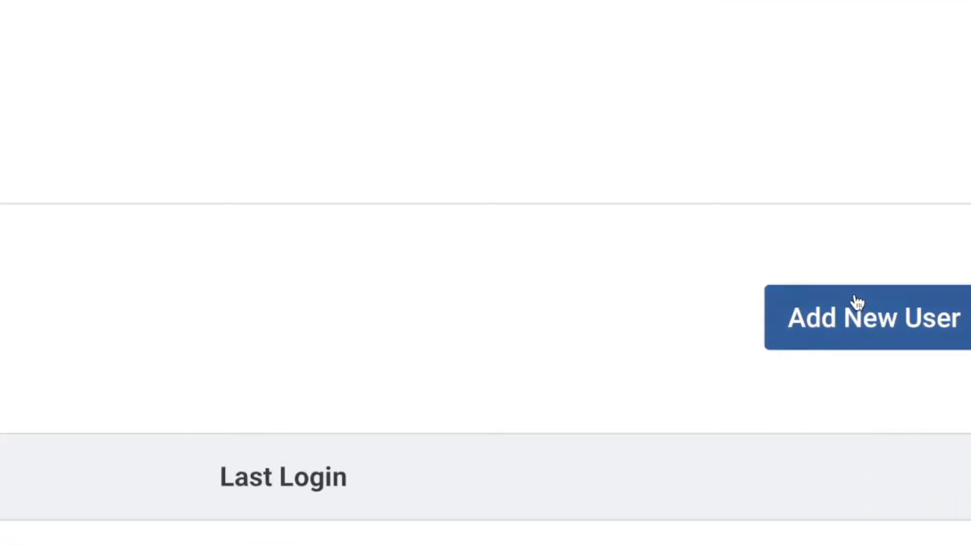
left_click(857, 302)
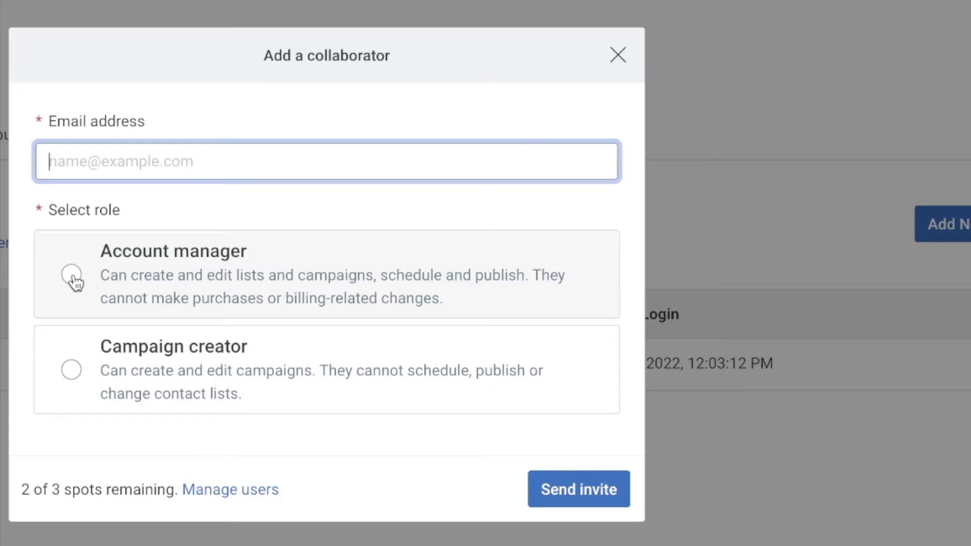
left_click(71, 371)
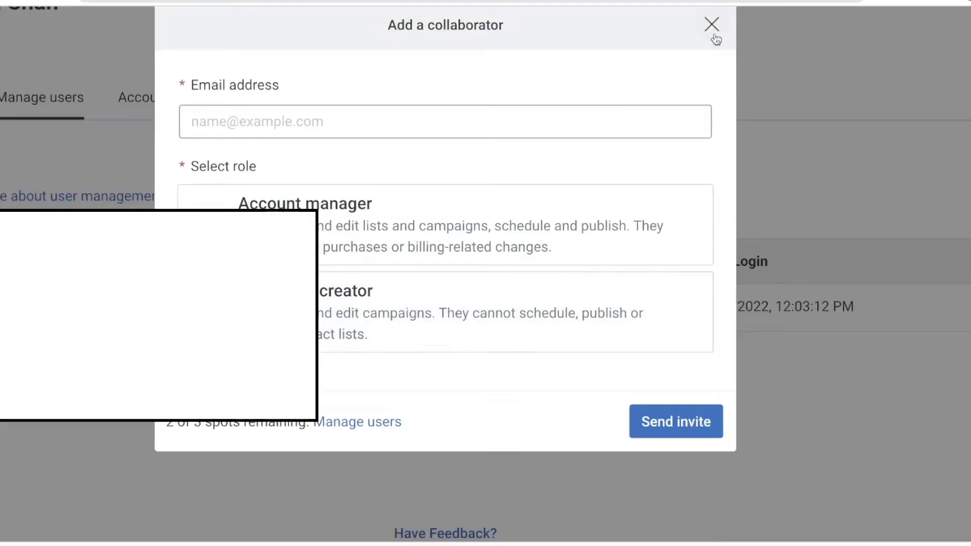
left_click(711, 26)
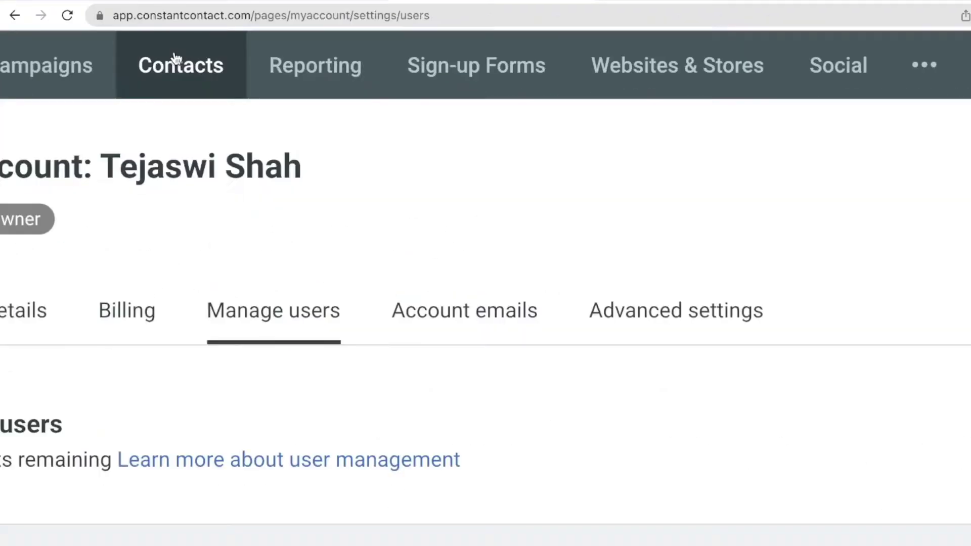
Create a new contact list named Regulars
left_click(309, 73)
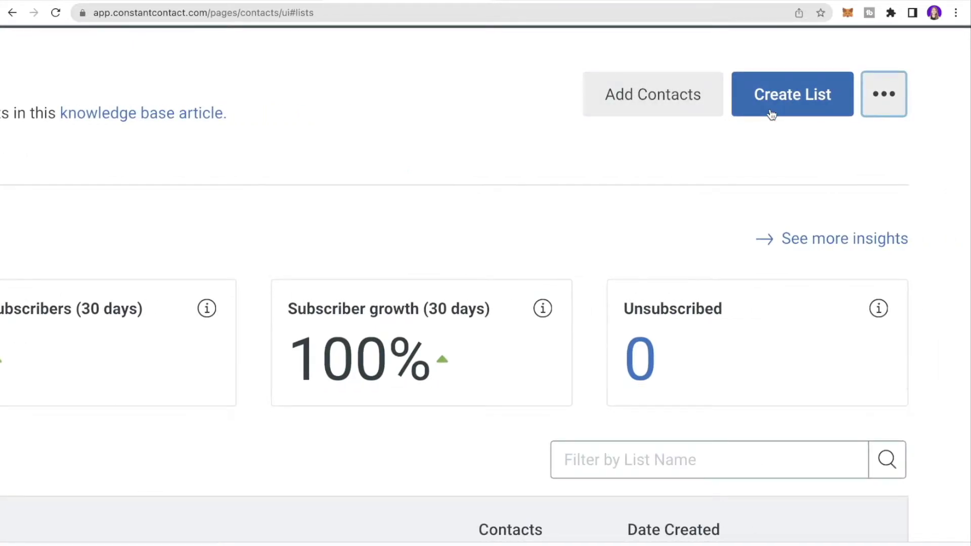
left_click(772, 114)
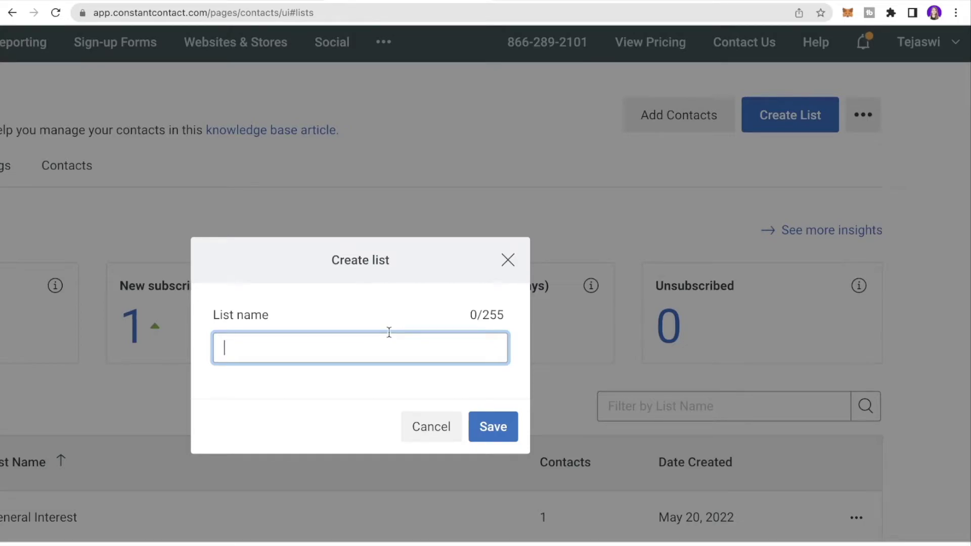
type("Regulars")
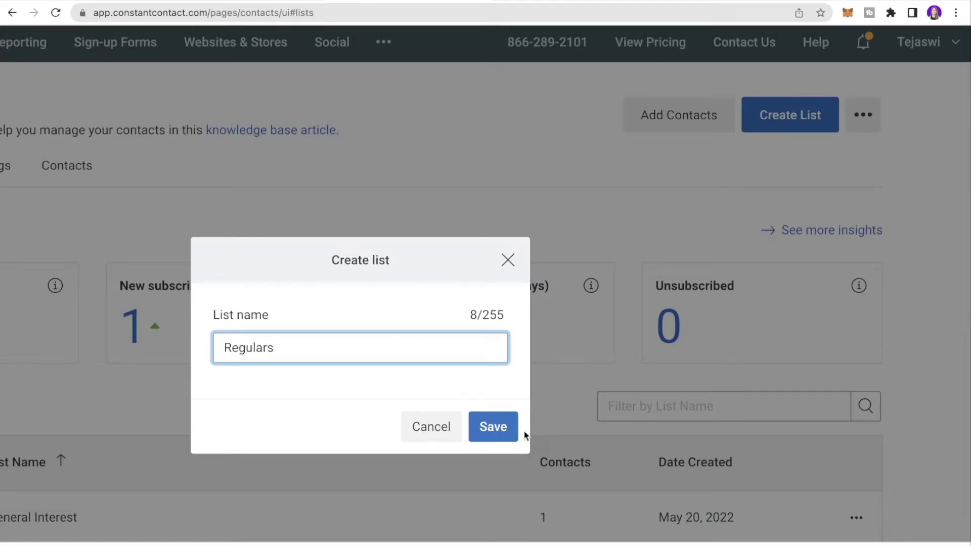
left_click(496, 427)
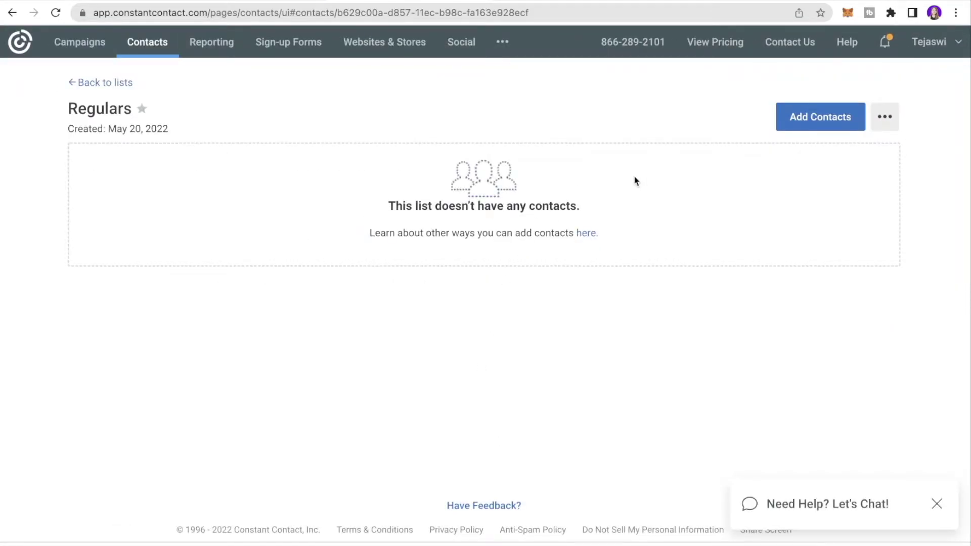
Look through the ways to add contacts to the Regulars list and choose Upload from file
left_click(837, 124)
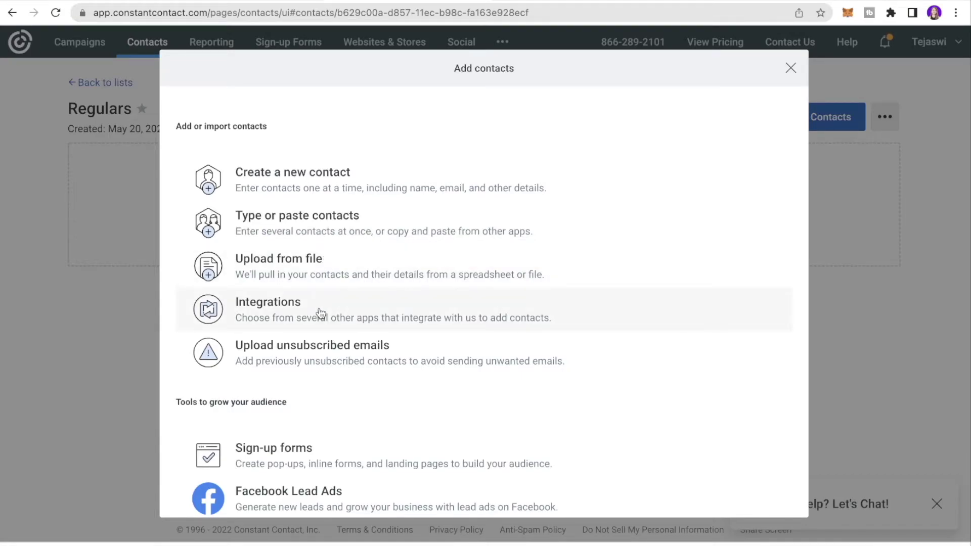
scroll(321, 311, "down", 1)
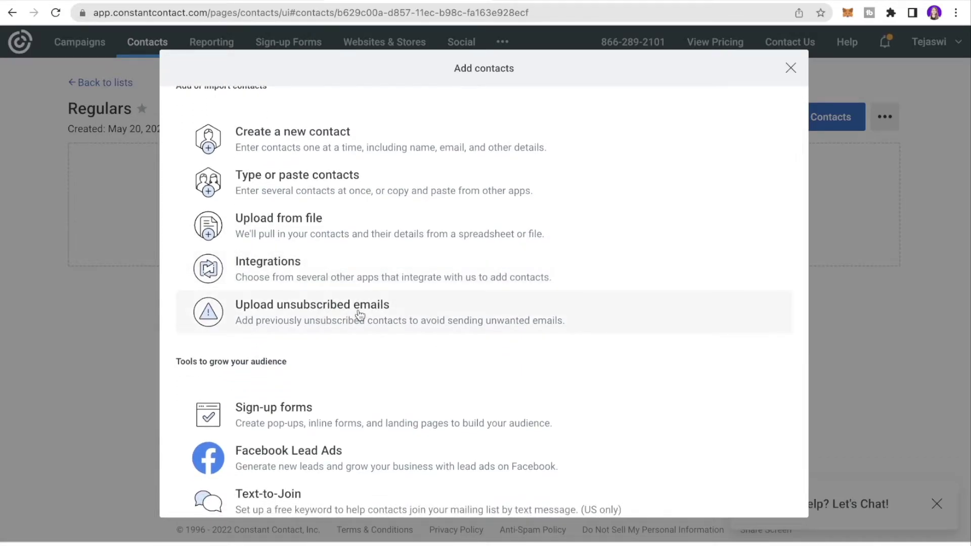
scroll(359, 316, "down", 1)
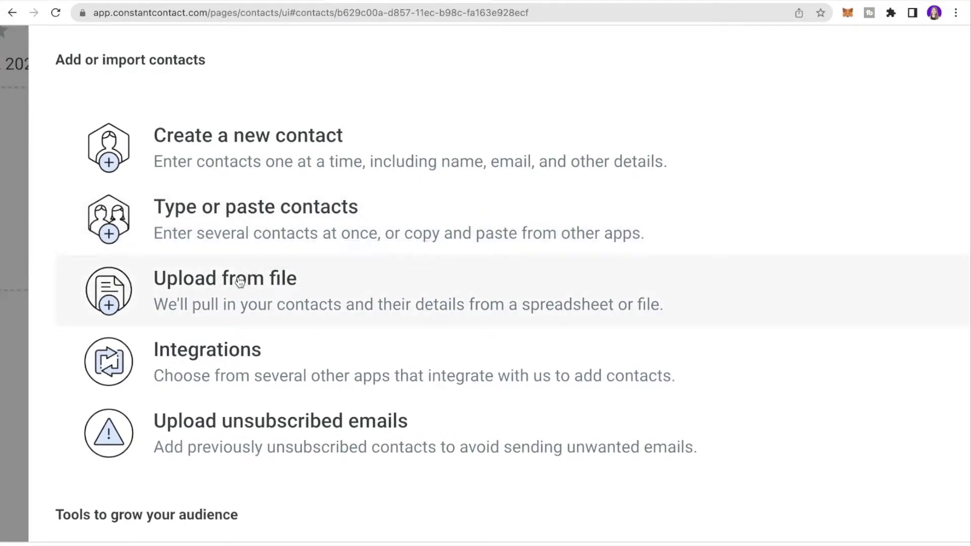
left_click(237, 281)
scroll(444, 314, "up", 5)
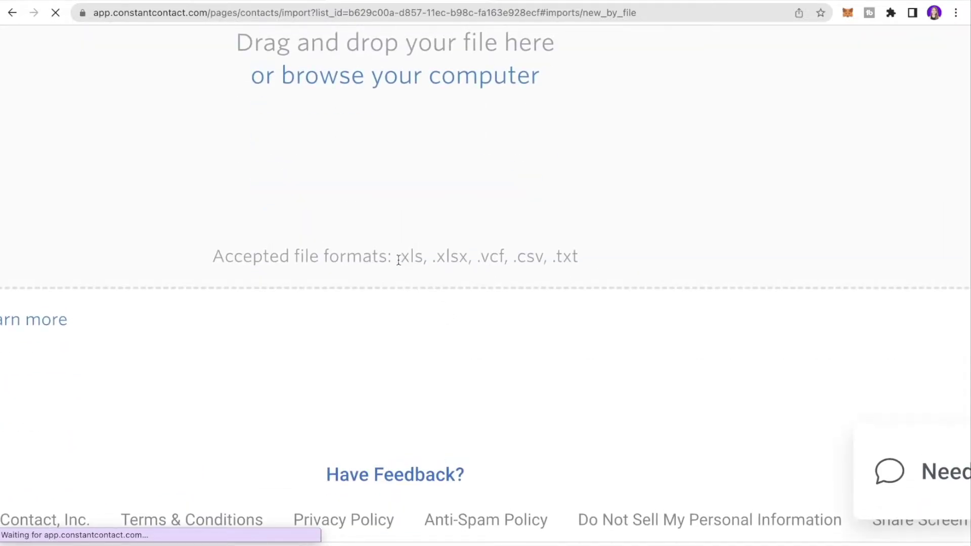
Check the accepted file formats and upload 50-contacts (1).csv from the computer as the contact import file
left_click_drag(397, 259, 591, 282)
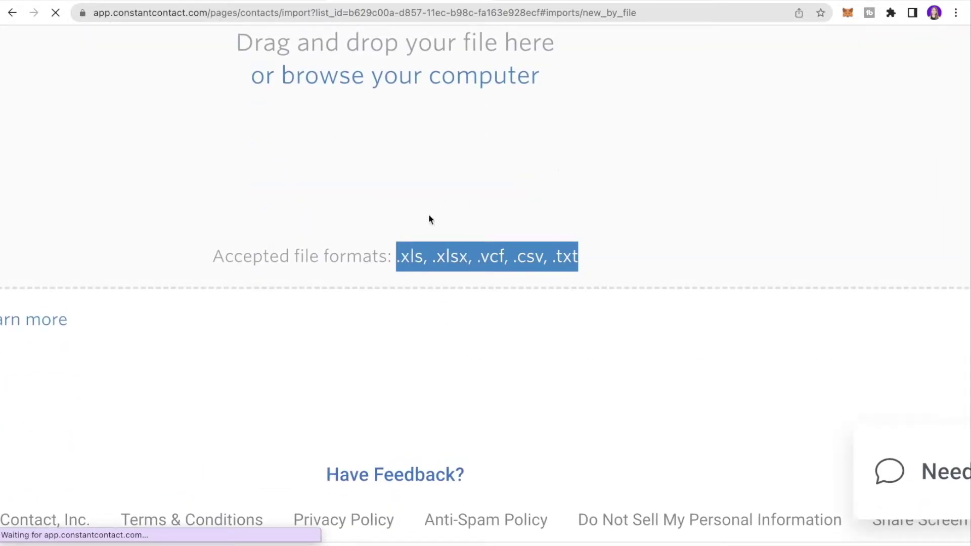
scroll(363, 287, "down", 3)
scroll(363, 287, "down", 5)
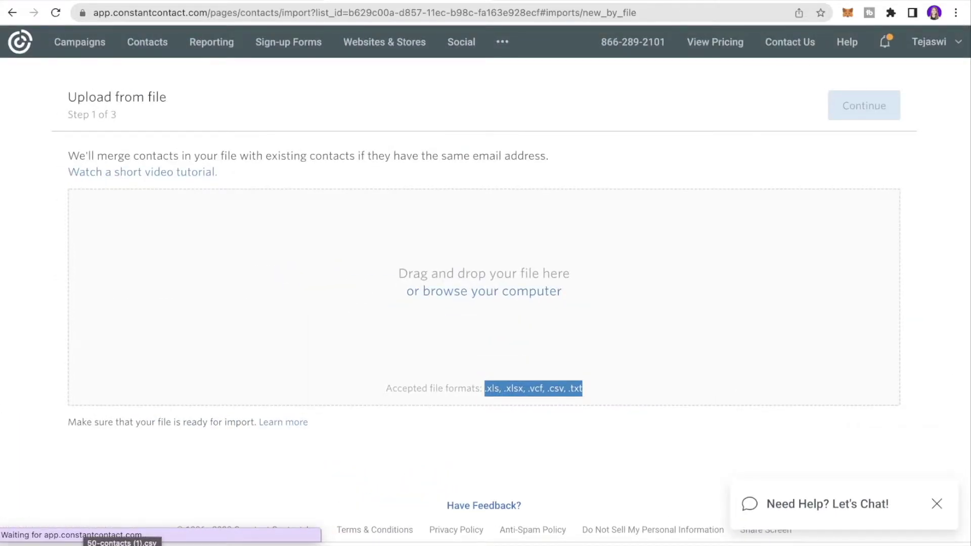
left_click_drag(350, 354, 448, 285)
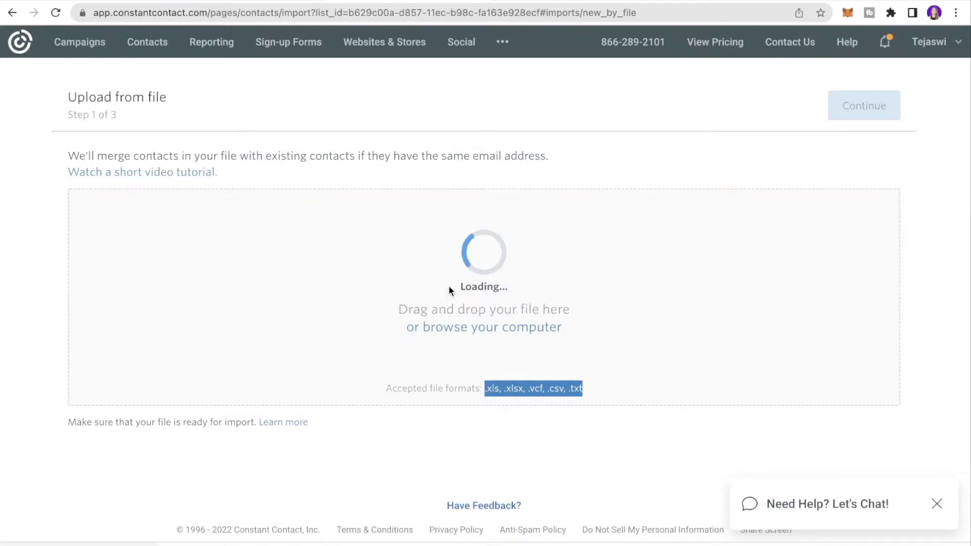
scroll(299, 502, "down", 1)
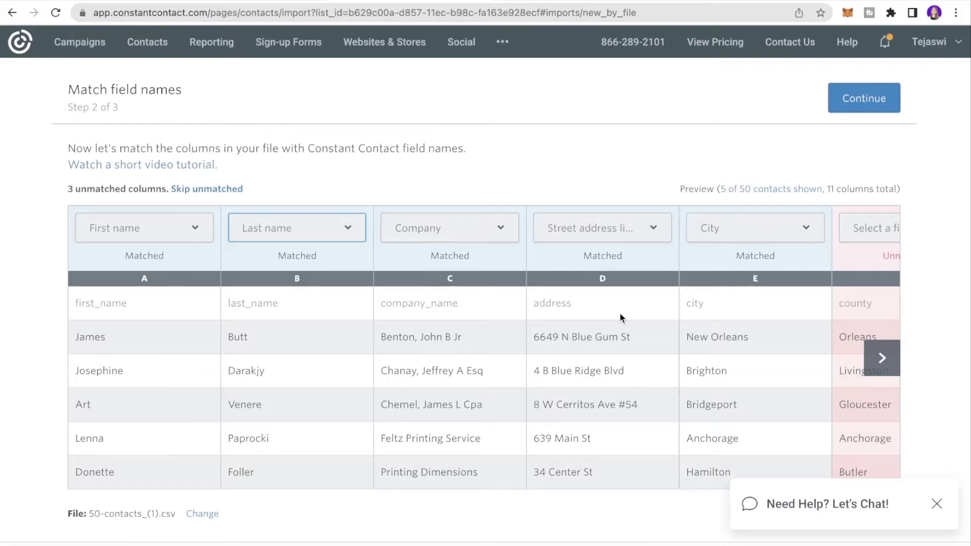
Review the column matching of the imported file, skip all unmatched columns and continue to the list and tag selection
left_click(629, 228)
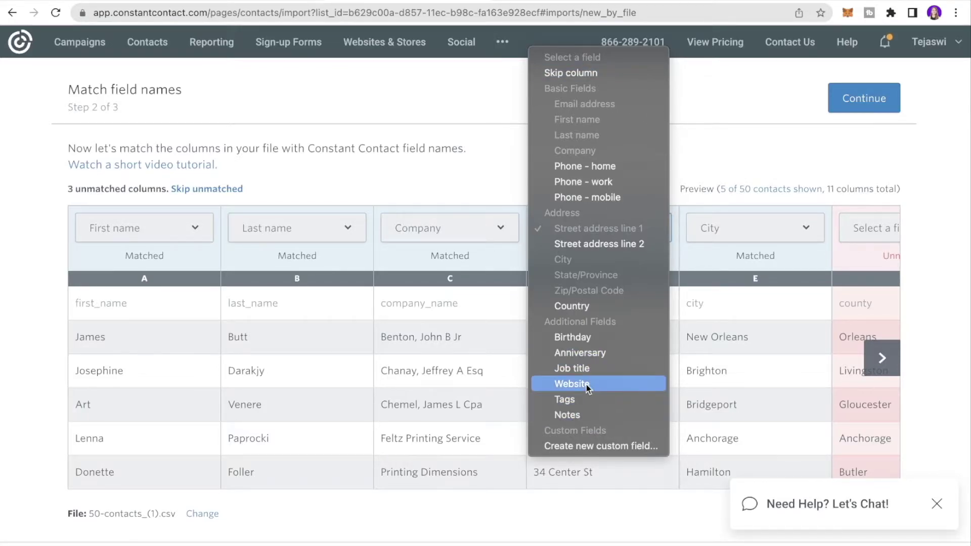
left_click(697, 158)
scroll(679, 317, "right", 5)
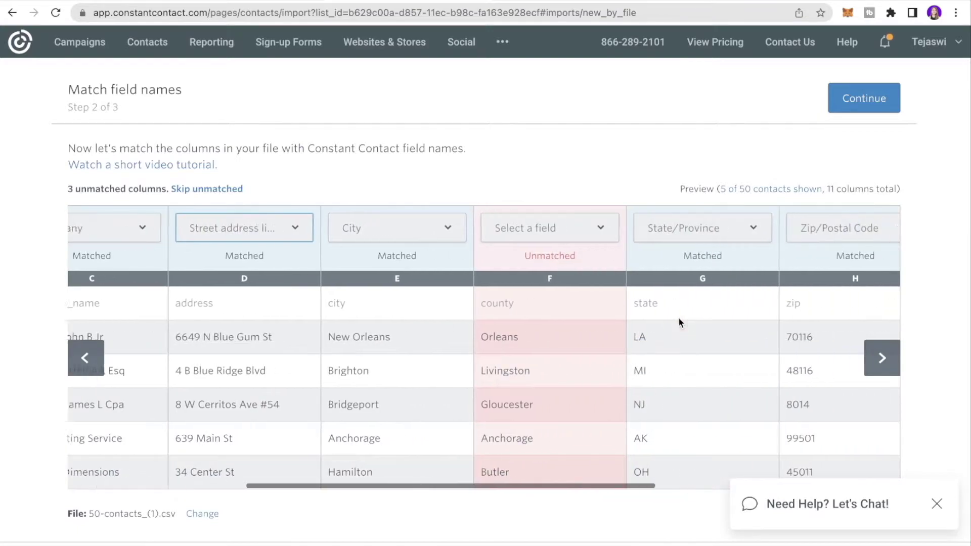
scroll(535, 302, "right", 10)
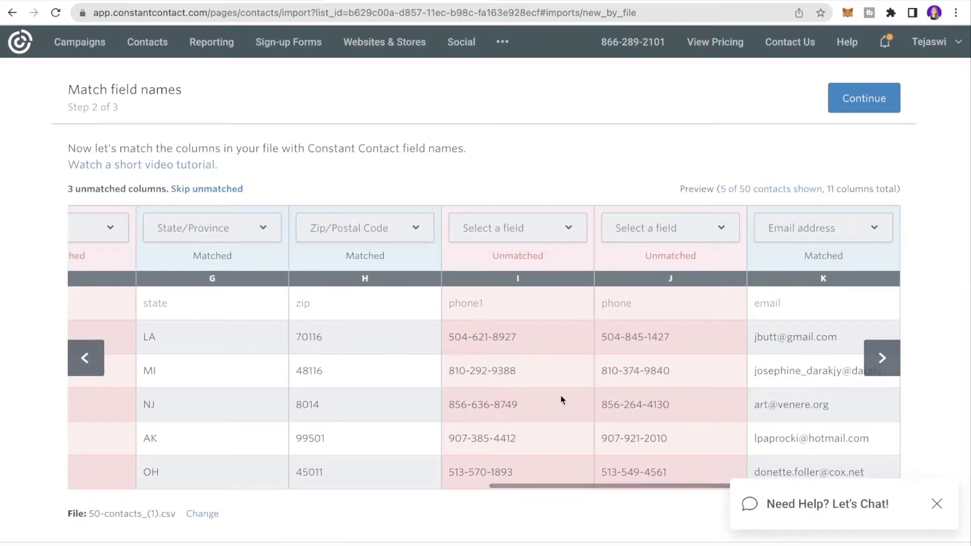
left_click(207, 189)
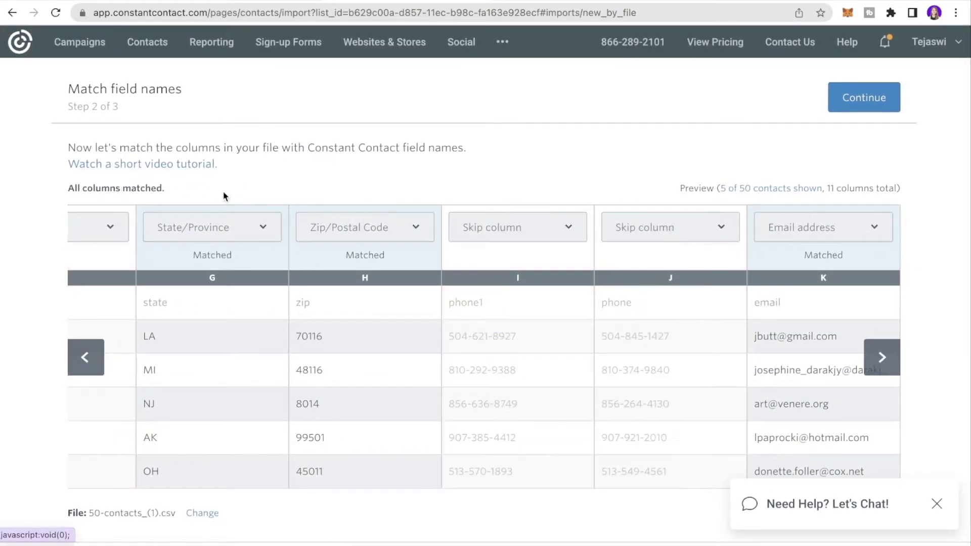
left_click(856, 113)
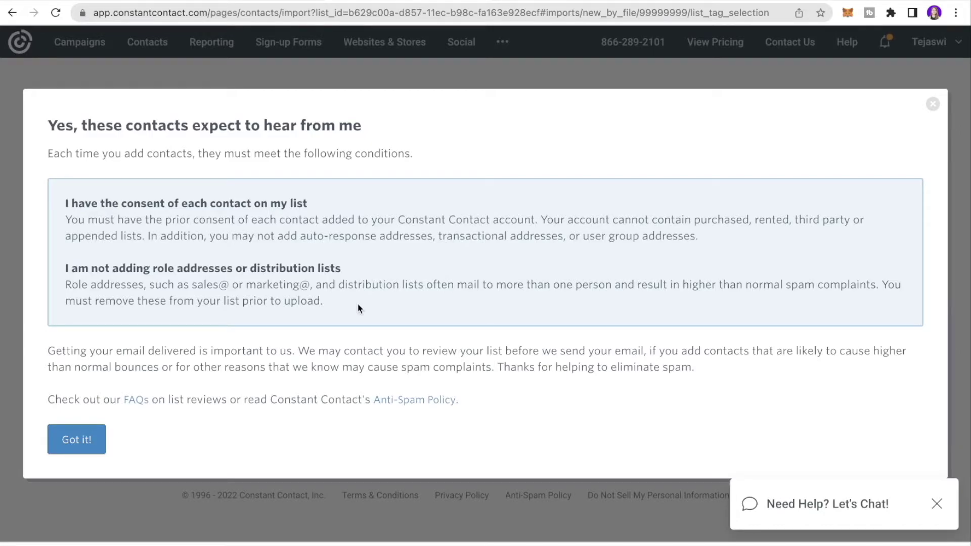
Acknowledge the contact consent conditions and upload the imported contacts to the Regulars list with implied permission
left_click(77, 439)
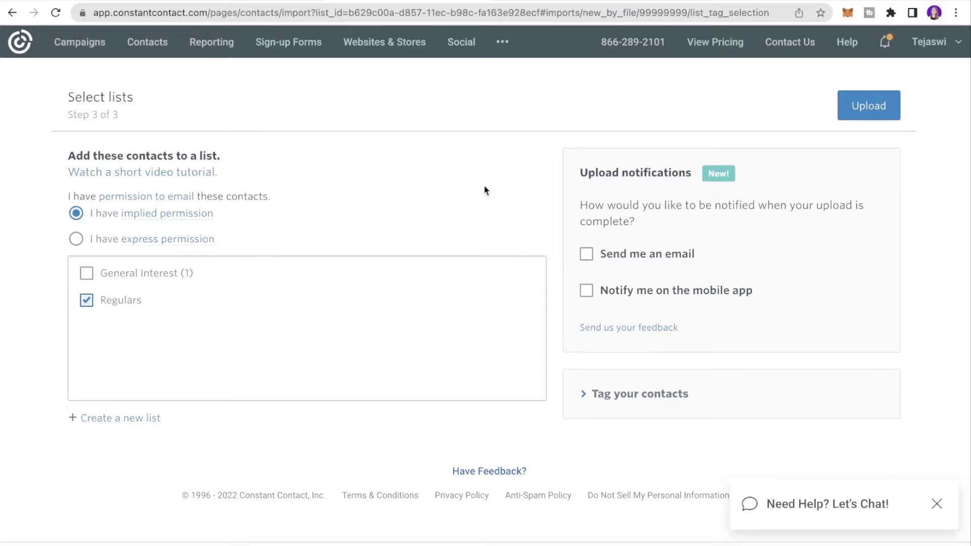
left_click(878, 107)
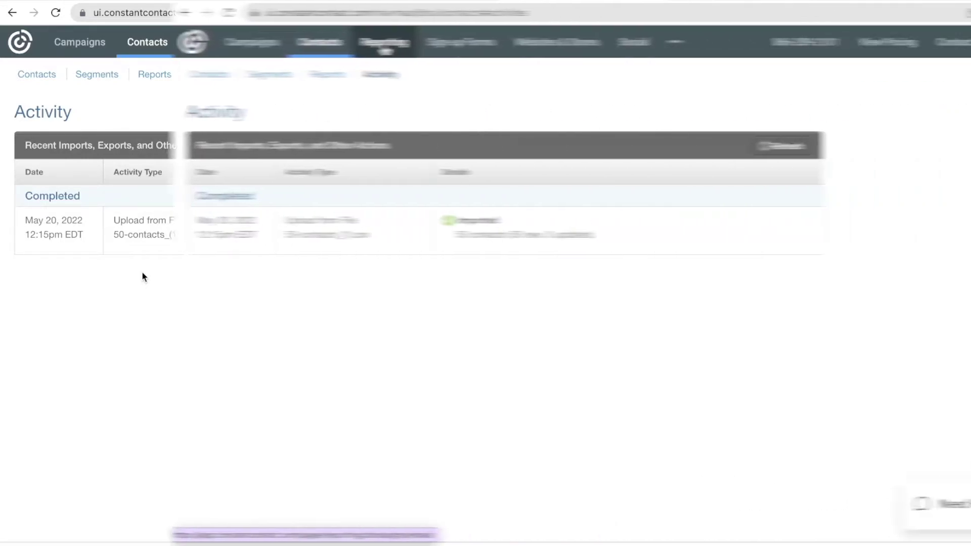
Look over the email campaign reporting page, including its trends and sent-campaigns sections
left_click(212, 42)
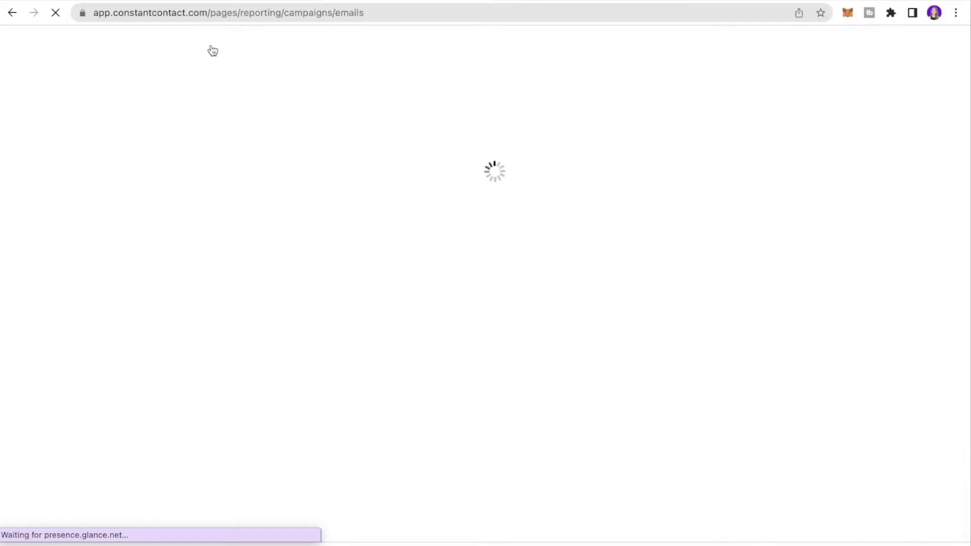
scroll(200, 204, "down", 5)
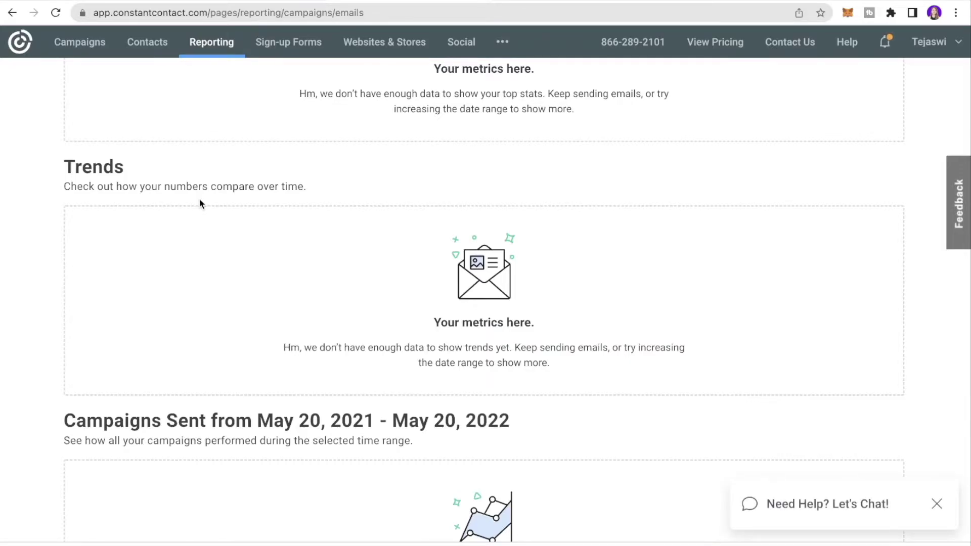
scroll(201, 204, "up", 5)
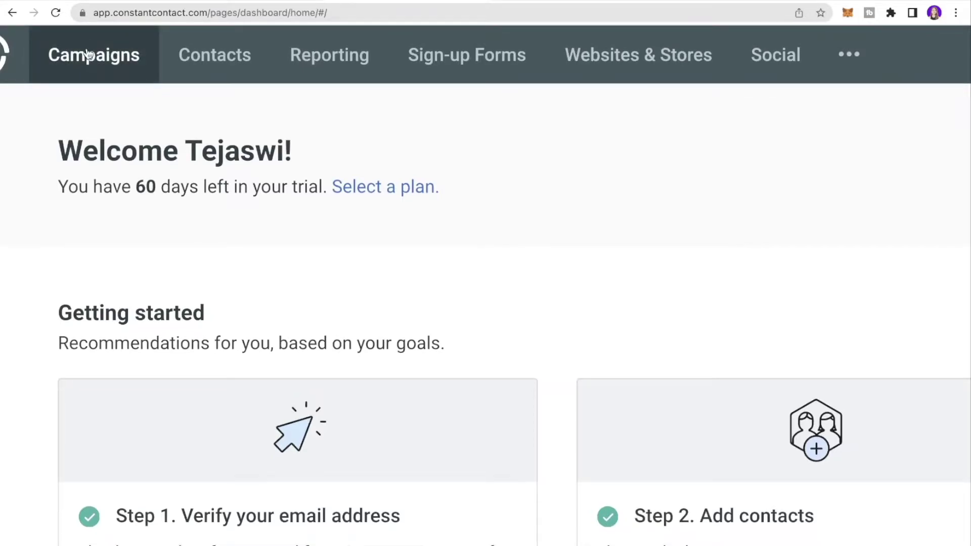
Create a new campaign and choose Email as its type
left_click(88, 55)
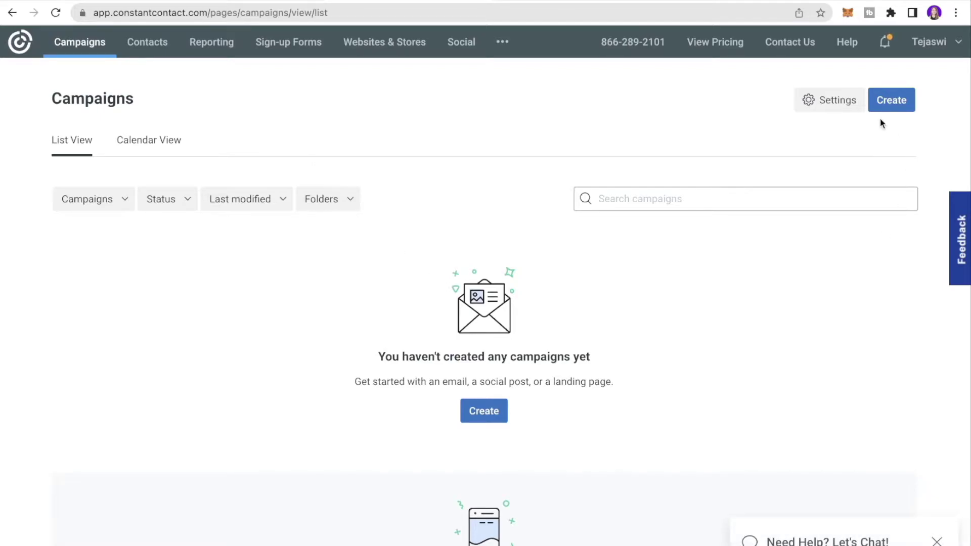
left_click(895, 106)
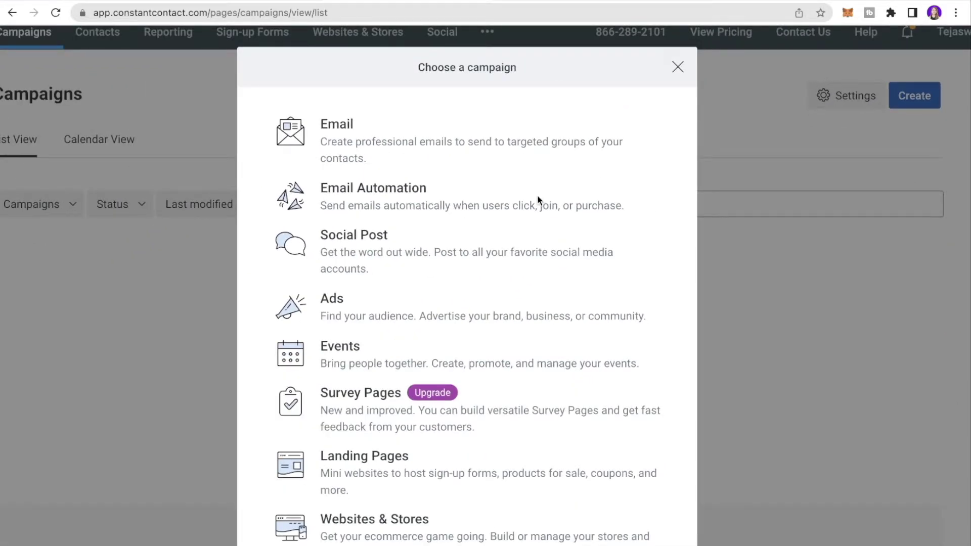
scroll(461, 153, "down", 1)
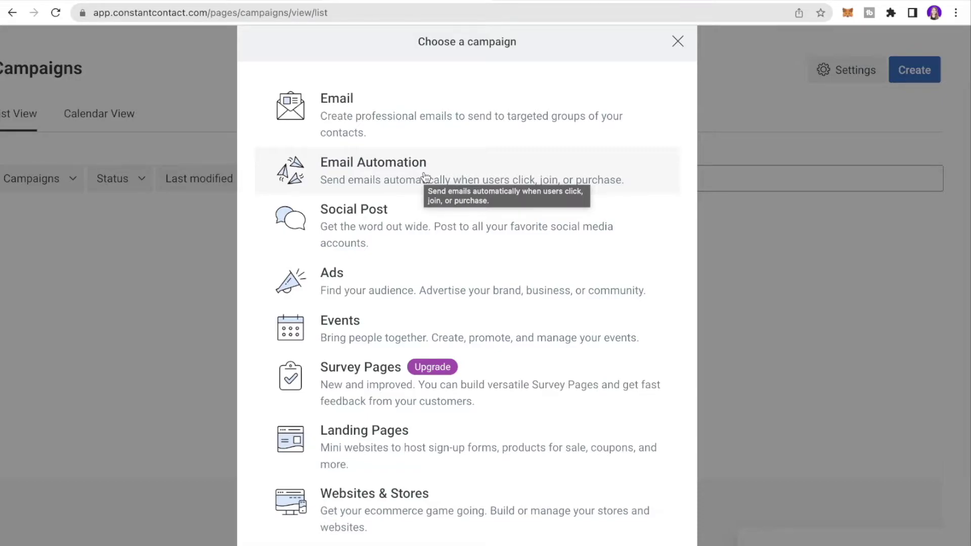
left_click(385, 103)
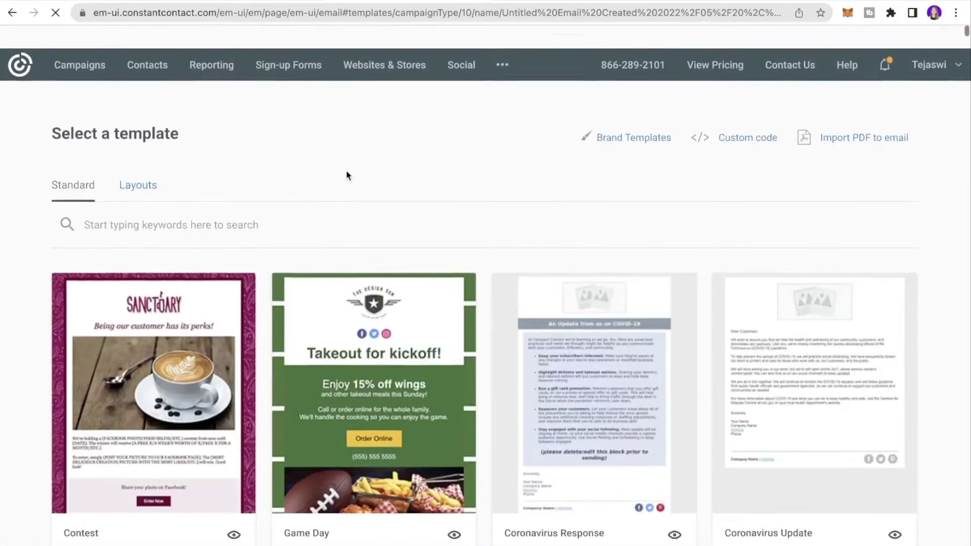
Browse the standard email templates
scroll(347, 173, "down", 4)
scroll(347, 173, "down", 10)
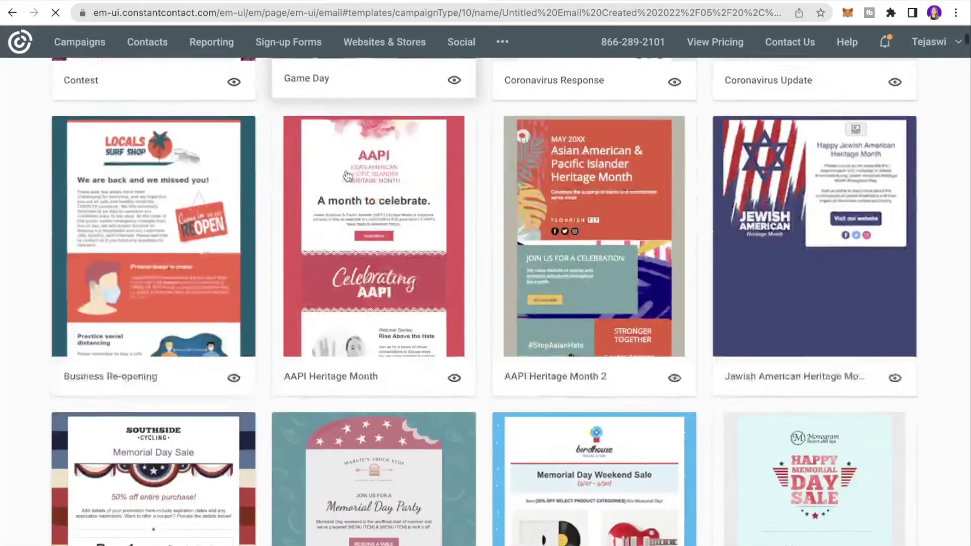
scroll(347, 175, "down", 10)
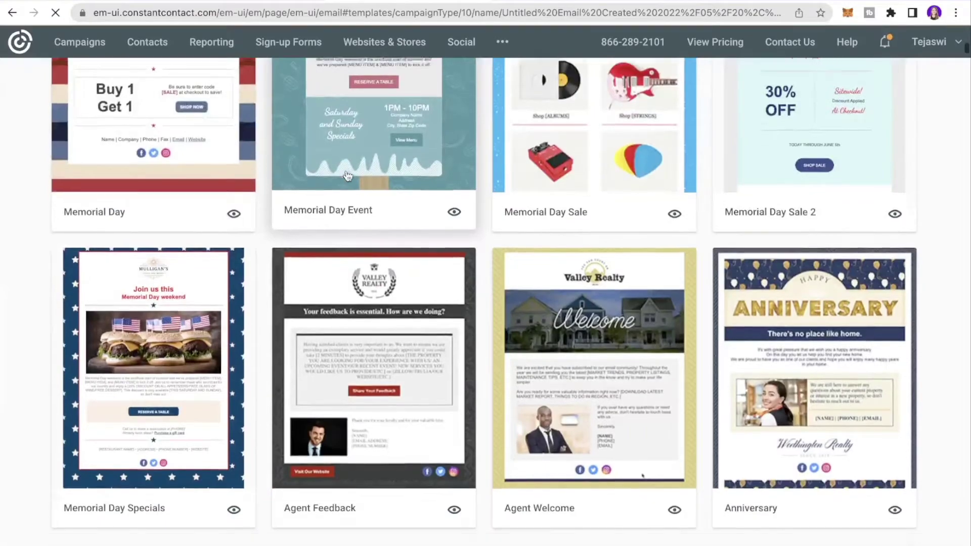
scroll(348, 176, "down", 4)
scroll(243, 172, "up", 20)
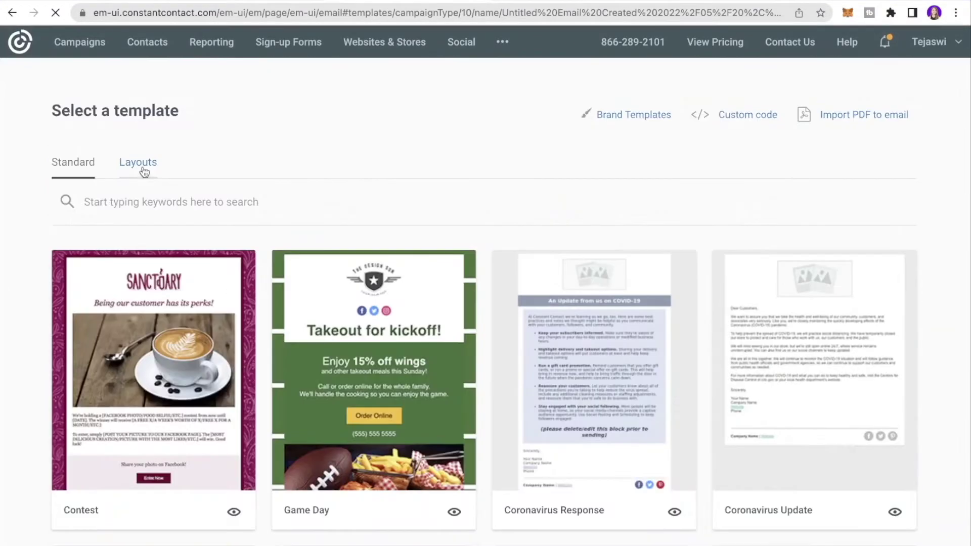
Examine the layout templates and the other starting options: brand templates, custom code and PDF import
left_click(142, 171)
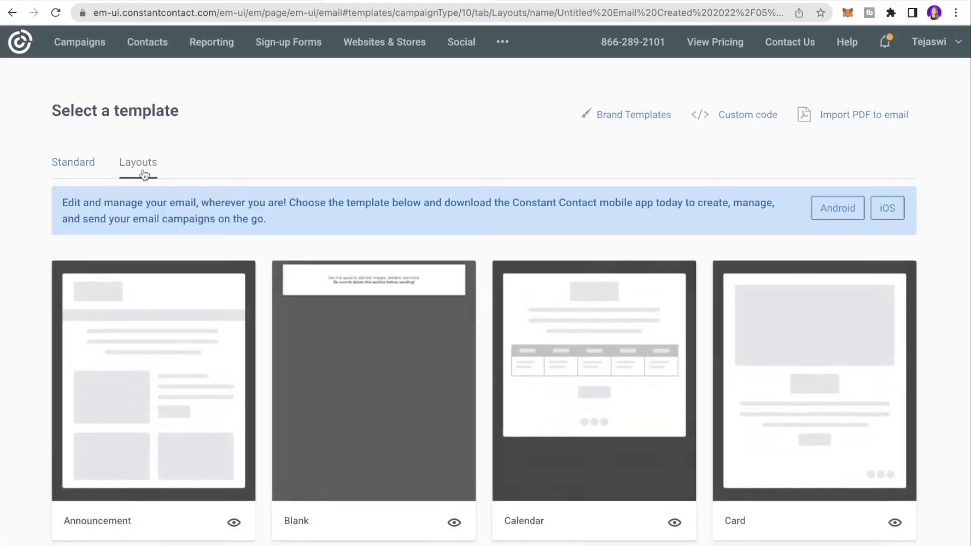
scroll(146, 327, "down", 4)
scroll(147, 325, "up", 4)
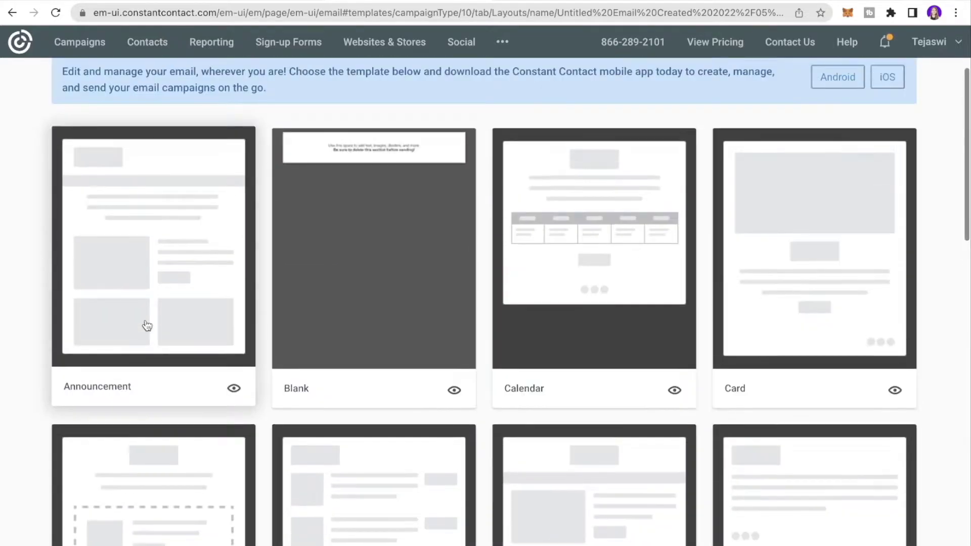
scroll(147, 325, "down", 7)
scroll(145, 325, "down", 3)
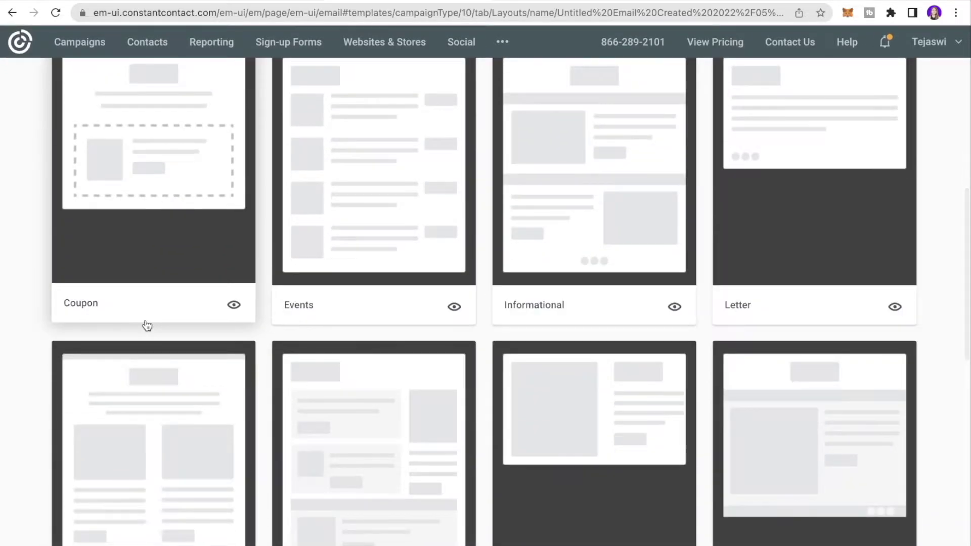
scroll(741, 119, "up", 10)
scroll(741, 118, "up", 5)
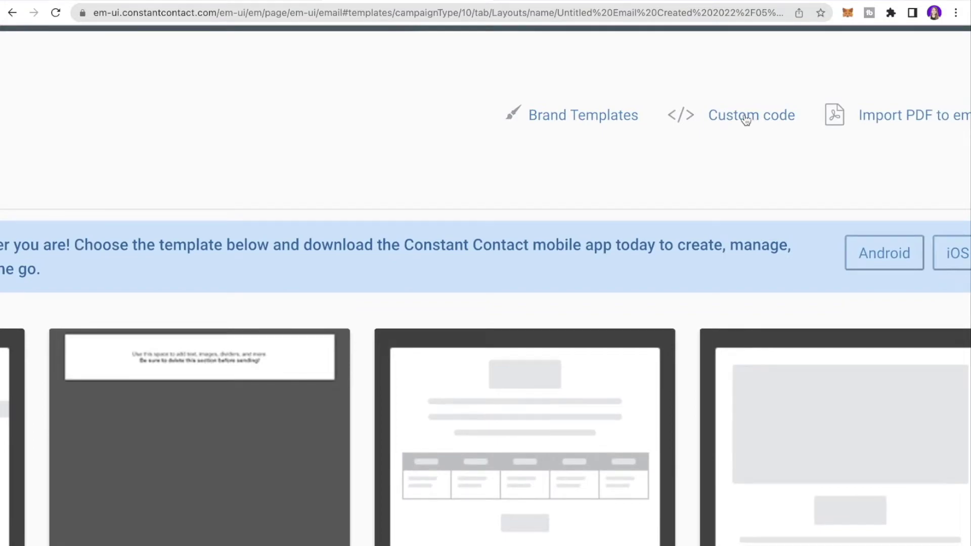
scroll(708, 116, "right", 3)
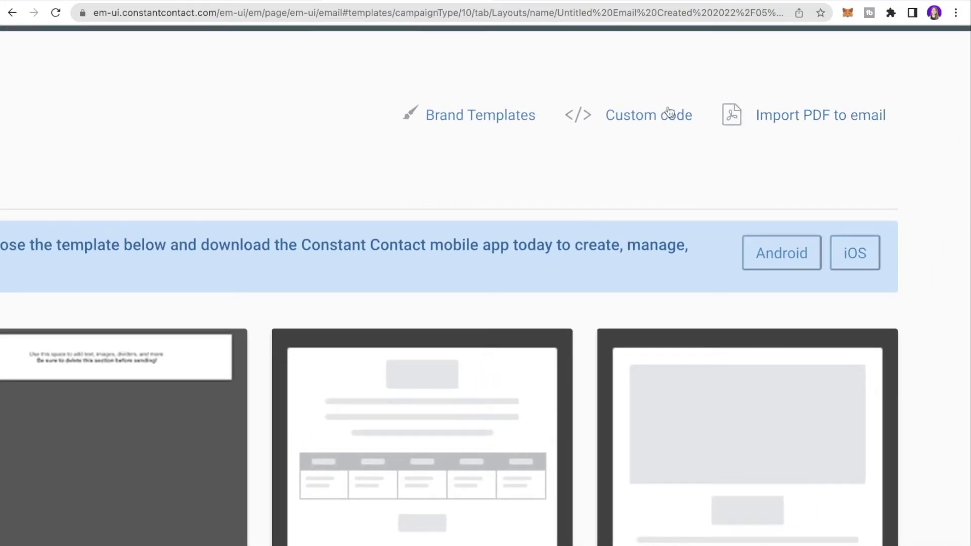
left_click(500, 116)
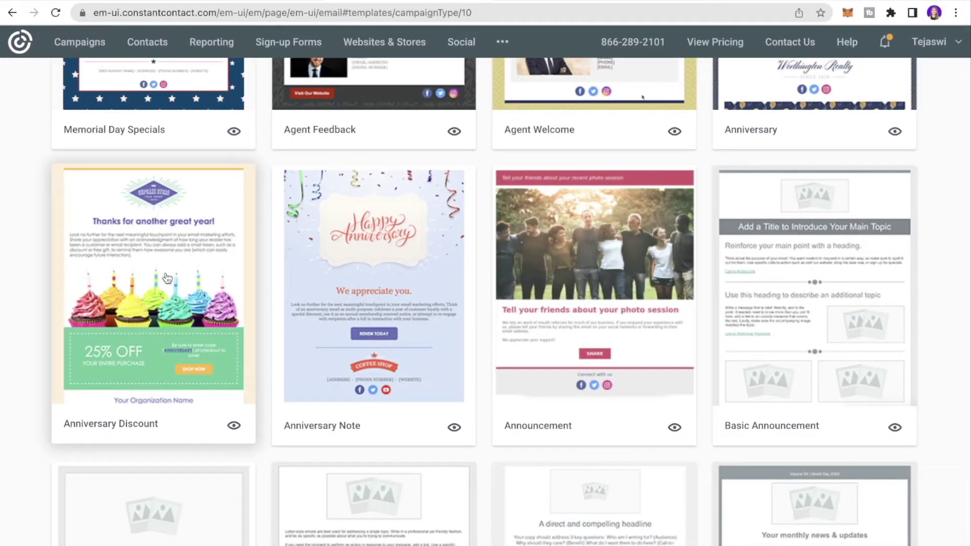
Start the email from the Anniversary Discount template and rename the campaign to "New Product Offer - Broccoli"
left_click(196, 277)
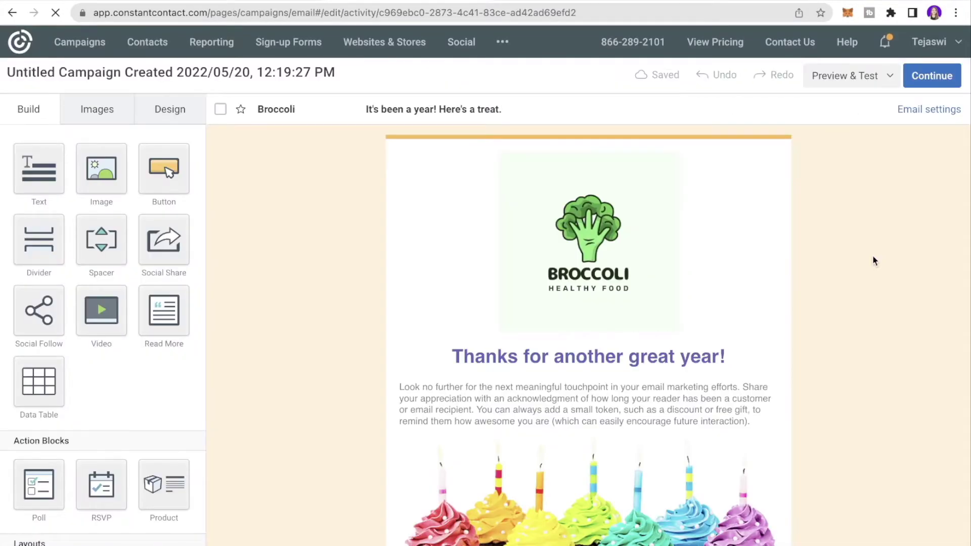
left_click(71, 75)
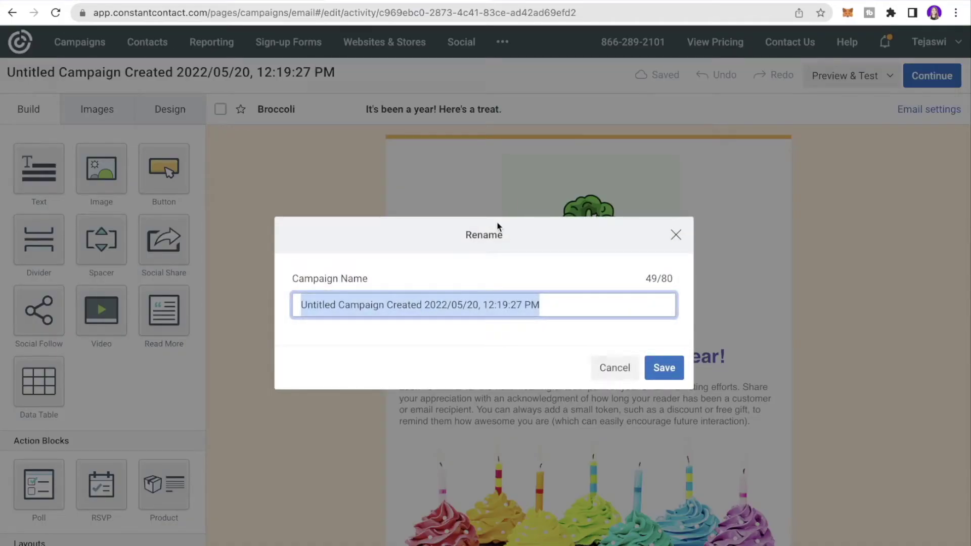
left_click(577, 306)
triple_click(493, 302)
type("New Product")
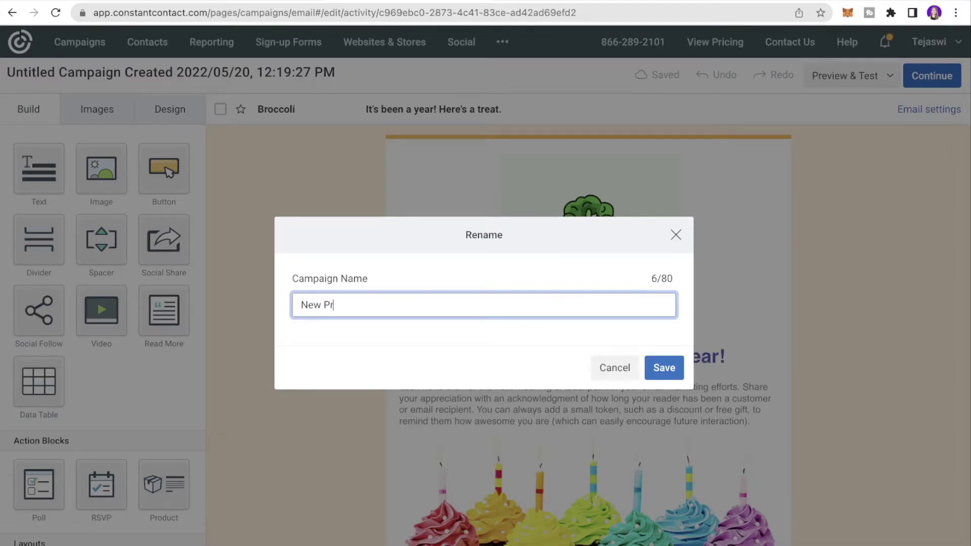
type("ffer - Broccoli")
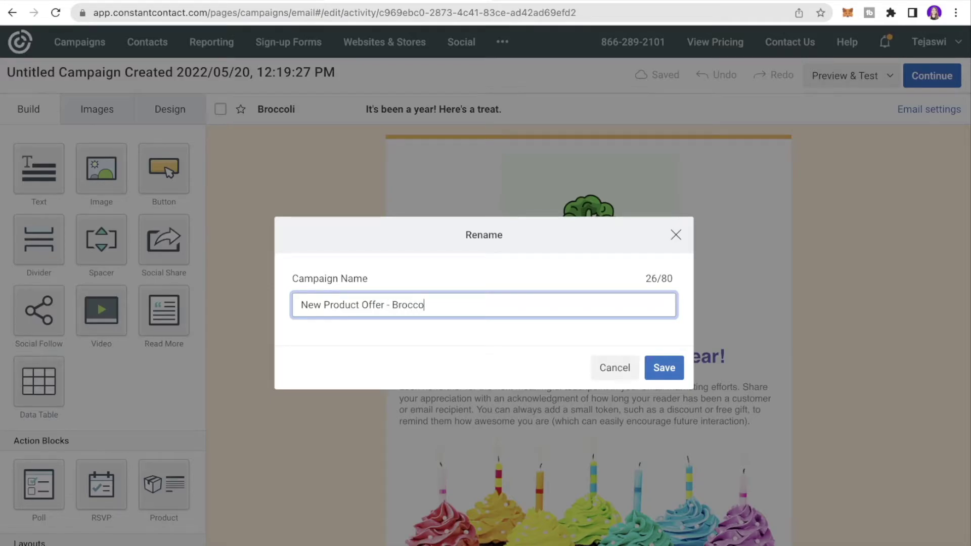
left_click(664, 371)
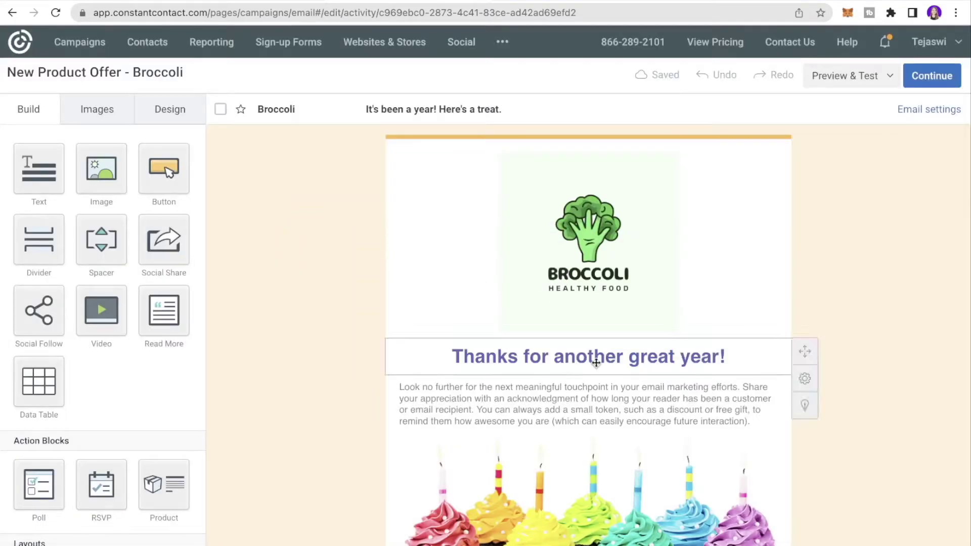
Set the email's subject to "Broccoli Rice is HERE! You Need To TRY IT!" and preheader to "You Need to Try the Healthy Broccoli Rice"
left_click(290, 113)
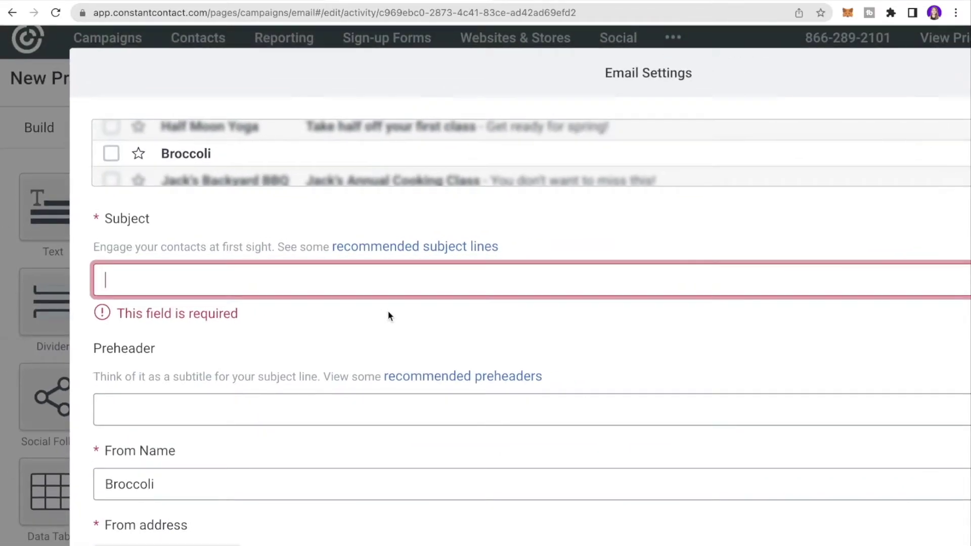
type("N")
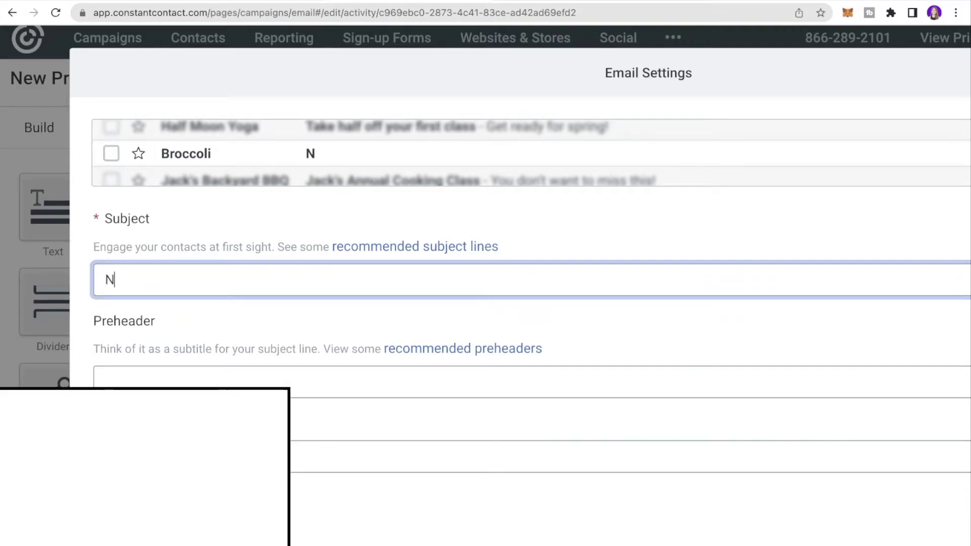
type("ew Produ")
key("BackSpace")
key("BackSpace")
key("BackSpace")
key("BackSpace")
key("BackSpace")
key("BackSpace")
key("BackSpace")
key("BackSpace")
key("BackSpace")
type("Broccol")
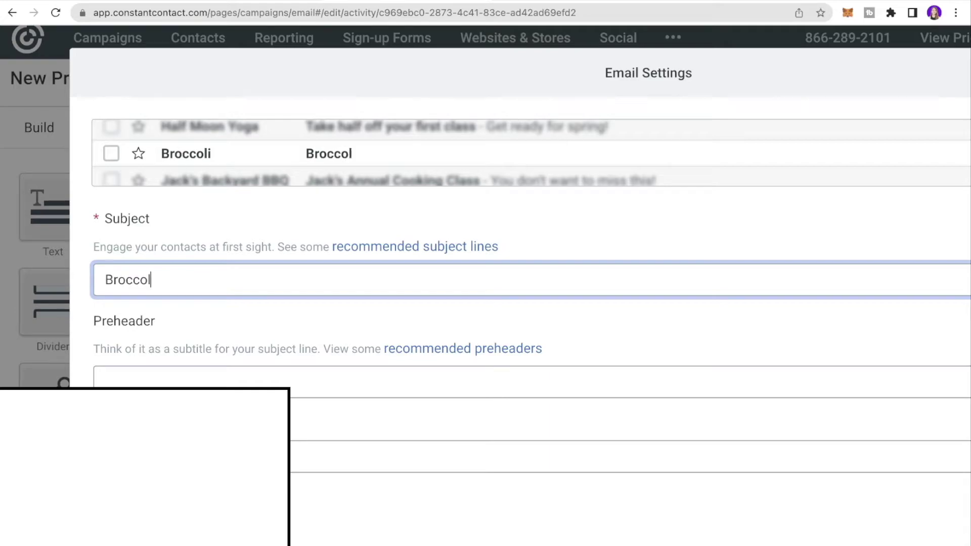
type("i Rice is Here")
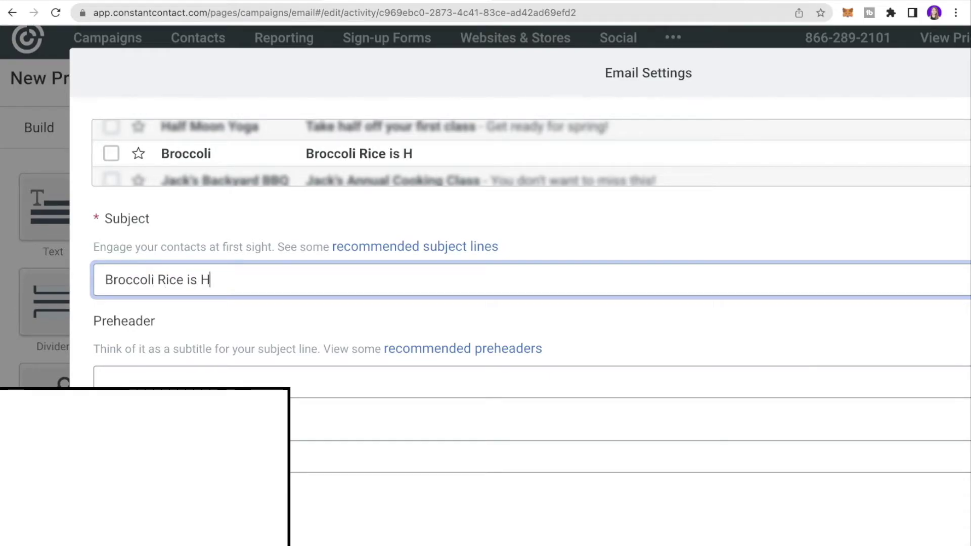
key("BackSpace")
key("BackSpace")
key("BackSpace")
type("ERE! You Need T")
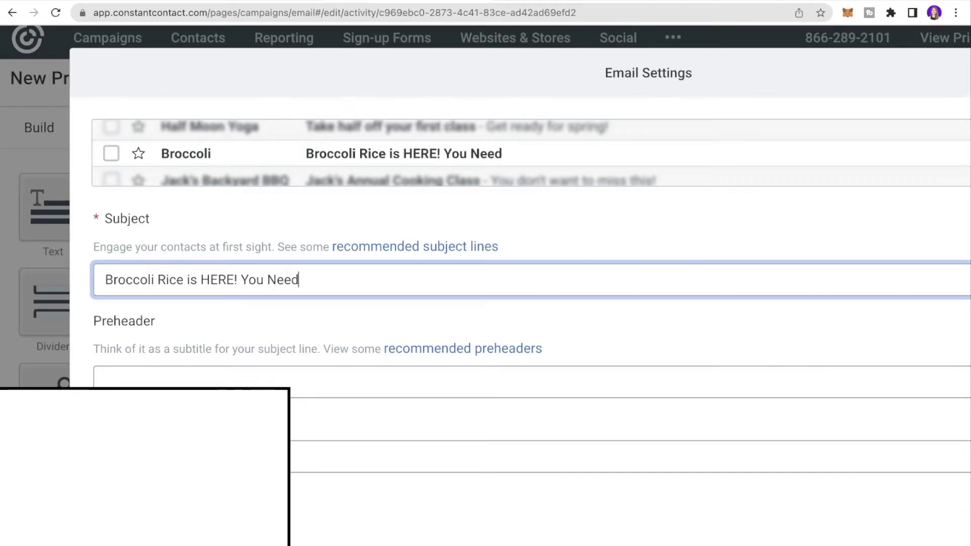
type("o")
key("BackSpace")
type("To TRY IT!")
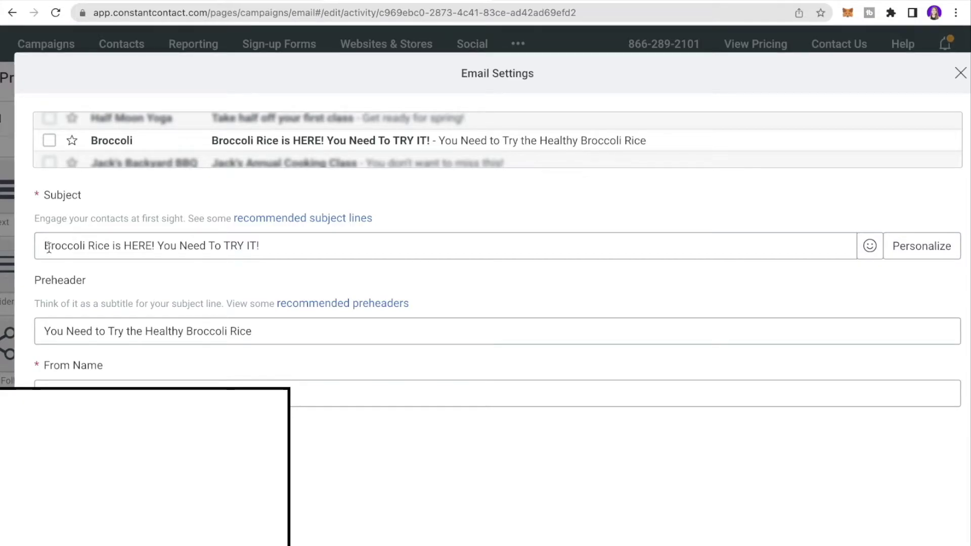
Add the heart-eyes smiley emoji to the end of the subject line
left_click(276, 251)
left_click(872, 247)
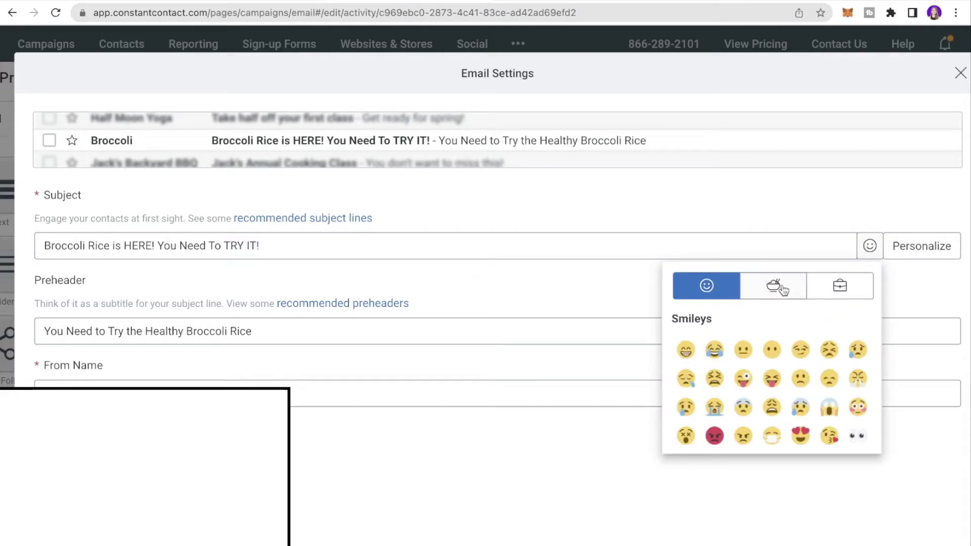
left_click(781, 289)
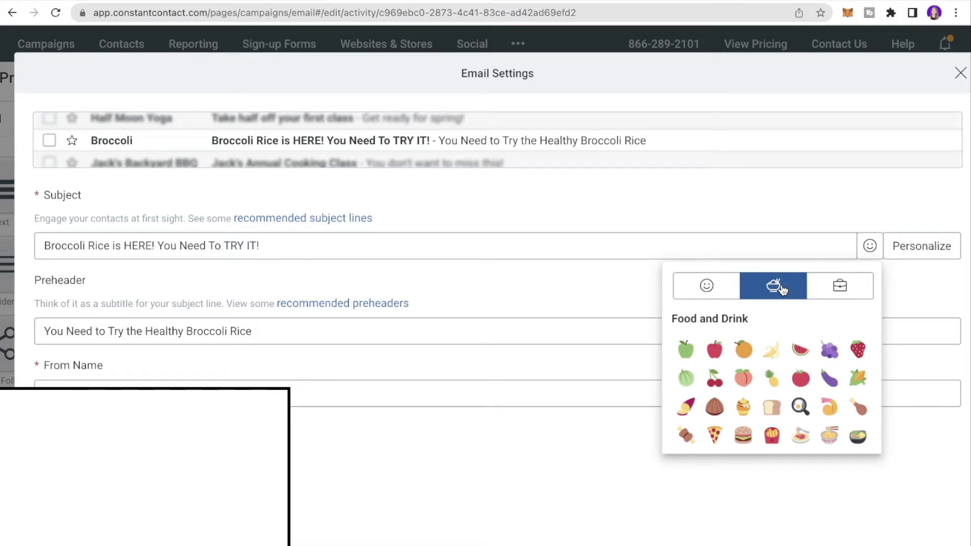
scroll(809, 399, "up", 5)
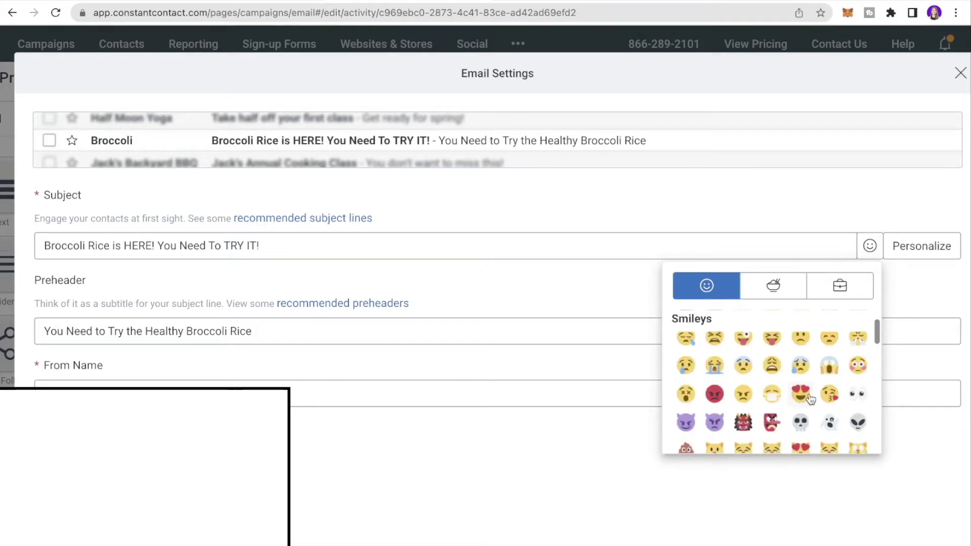
left_click(809, 397)
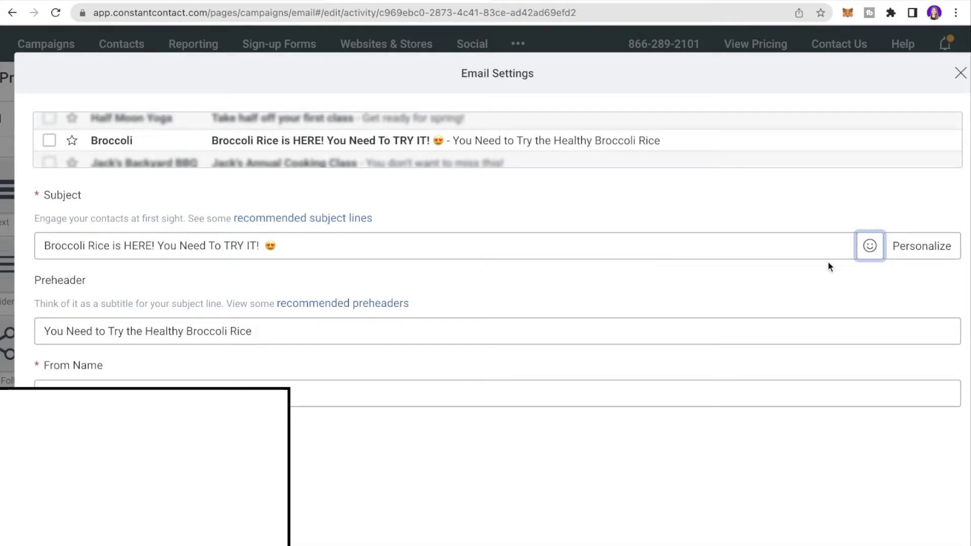
Personalize the subject line with the contact's First Name, using "Hey," as the fallback text
left_click(913, 251)
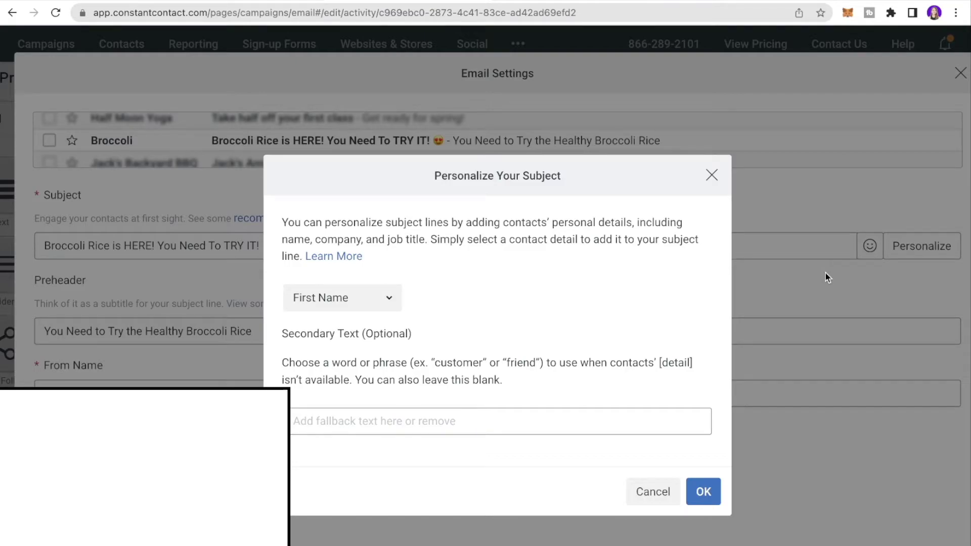
left_click(339, 305)
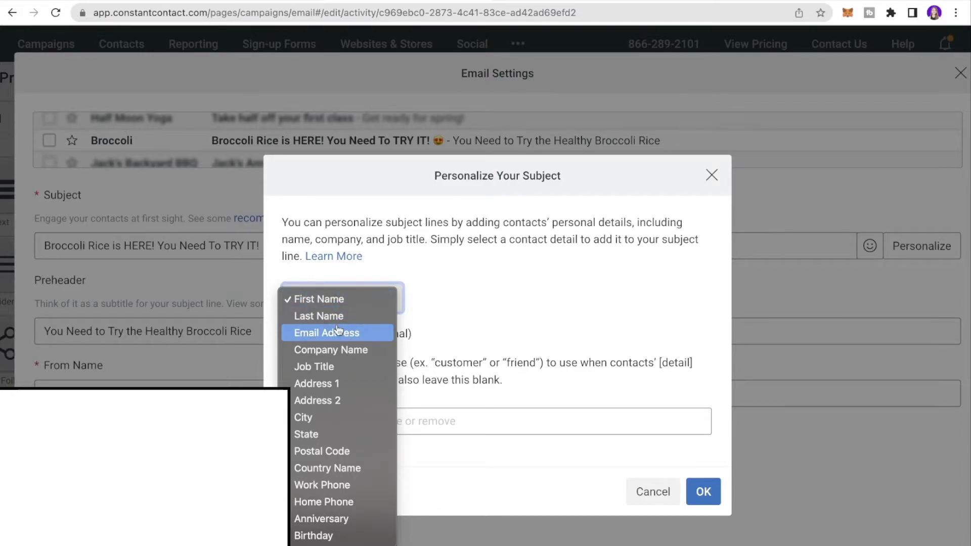
left_click(338, 306)
left_click(376, 427)
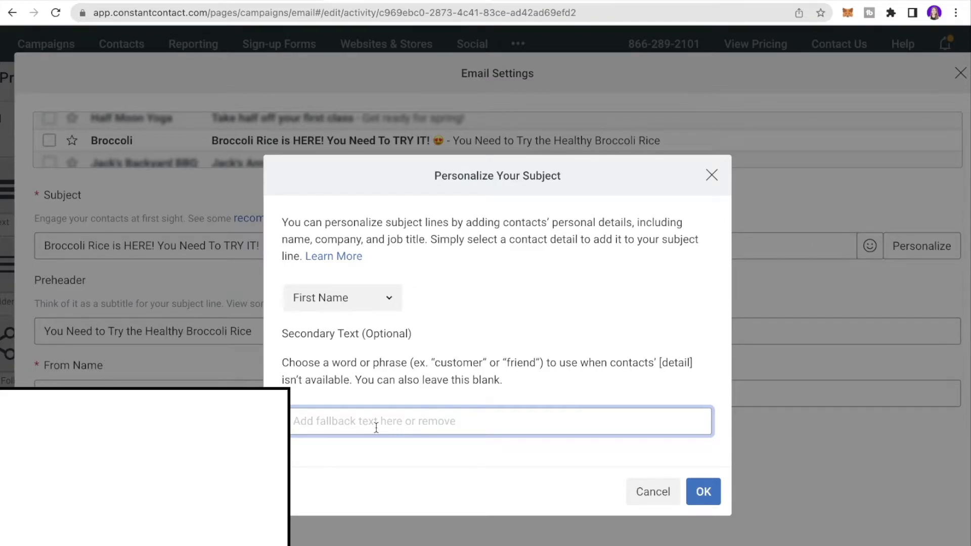
type("Hey,")
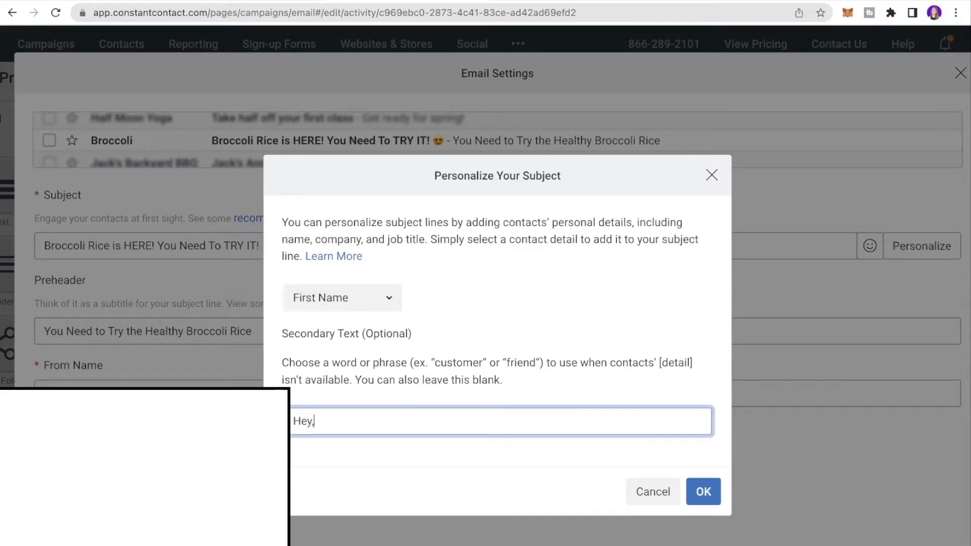
left_click(704, 492)
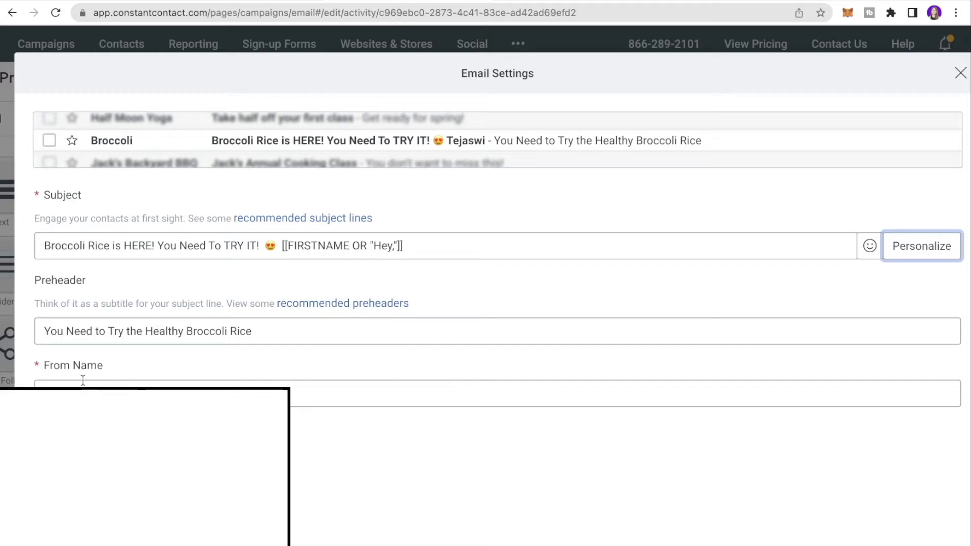
Review the sender name and From address fields, keeping Broccoli as the sender, and save the email settings
scroll(81, 389, "down", 1)
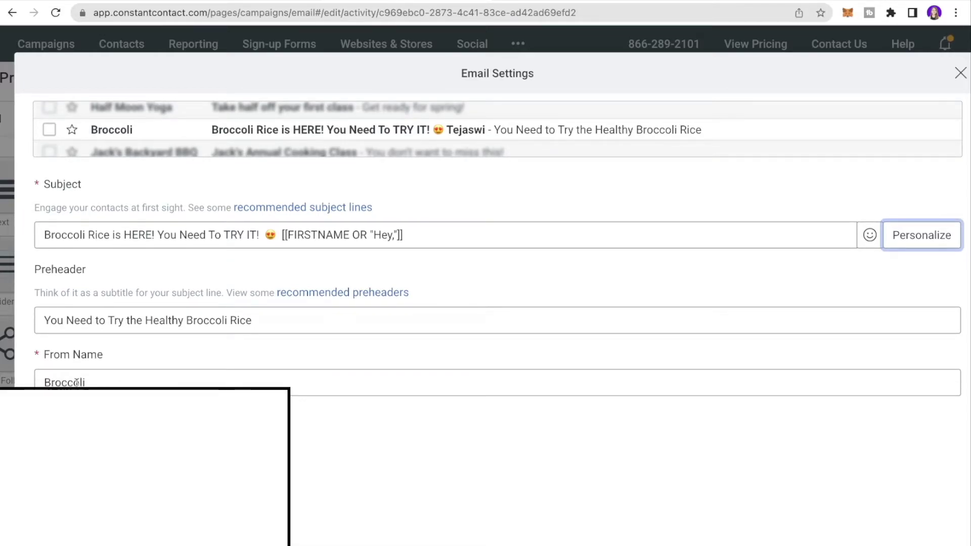
left_click(77, 383)
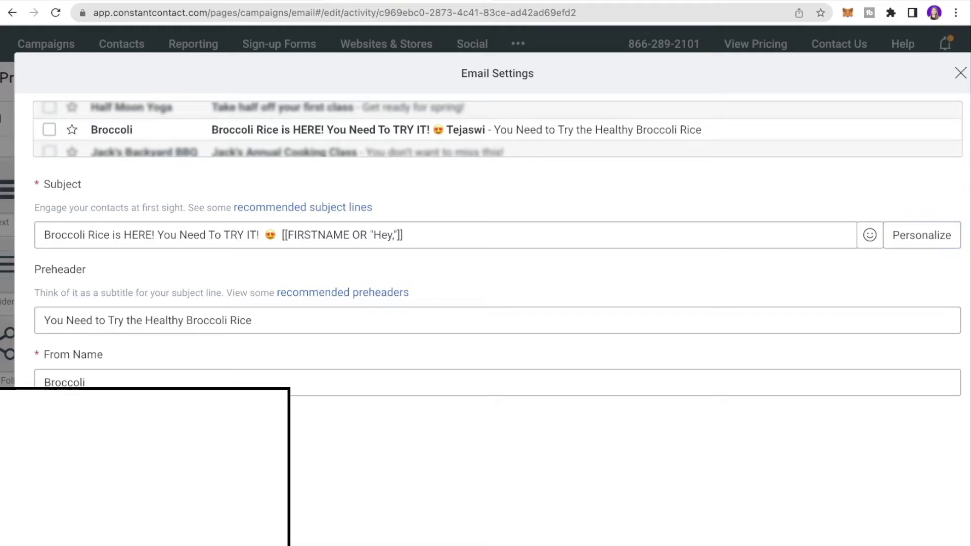
scroll(485, 283, "down", 2)
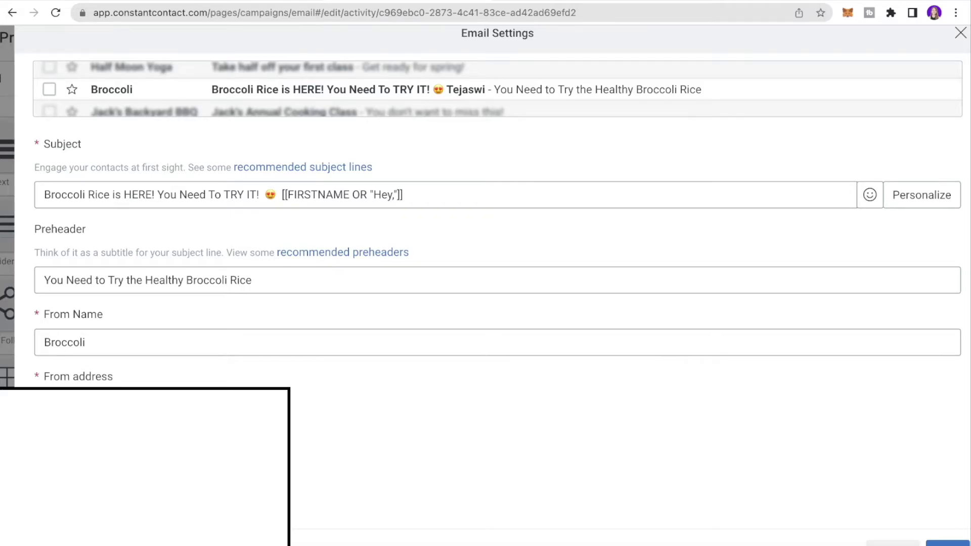
scroll(248, 127, "down", 2)
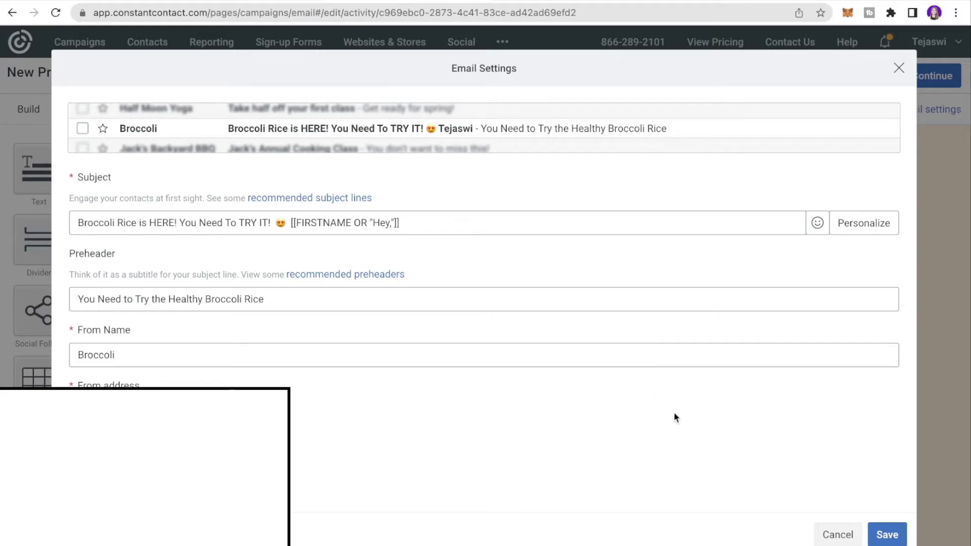
left_click(886, 534)
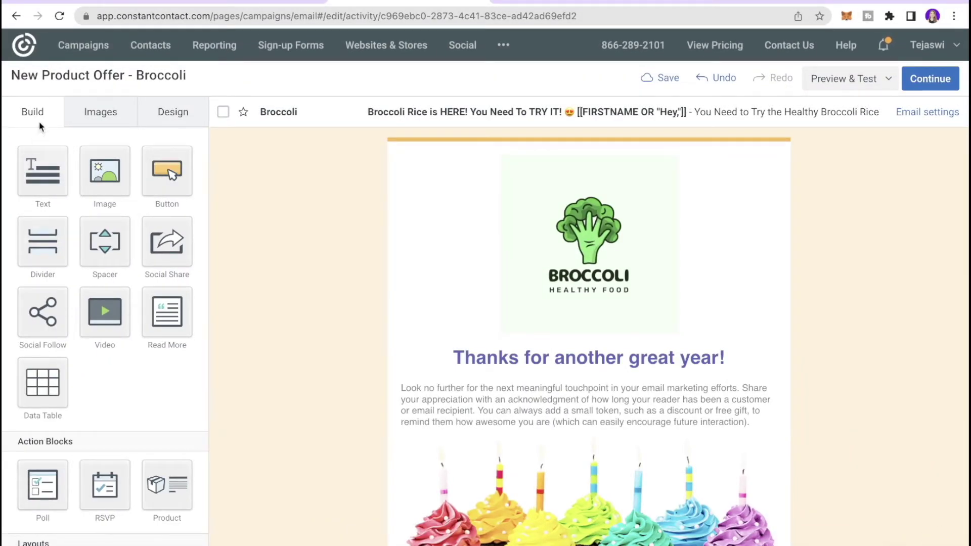
Examine the editor's building blocks, image library and design options for backgrounds, borders, fonts and buttons
left_click(100, 110)
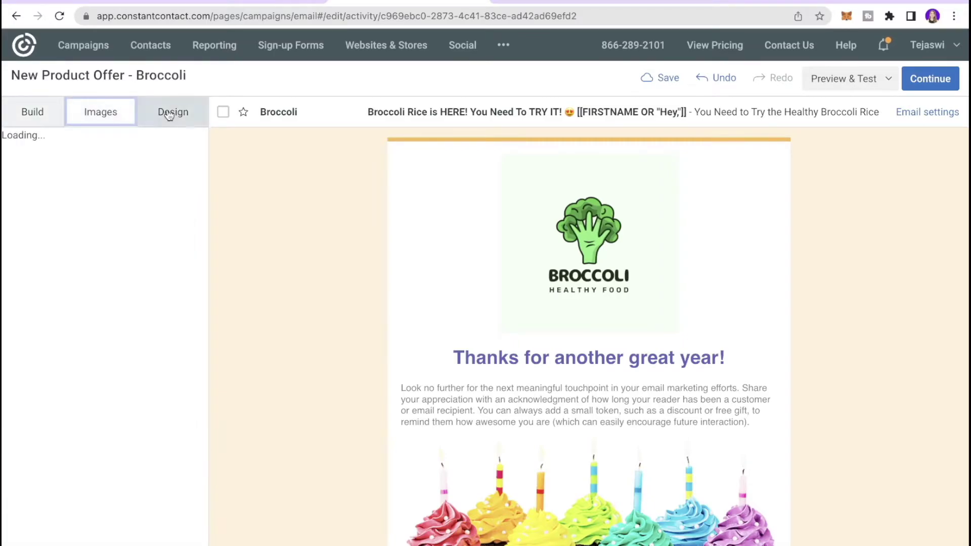
left_click(33, 112)
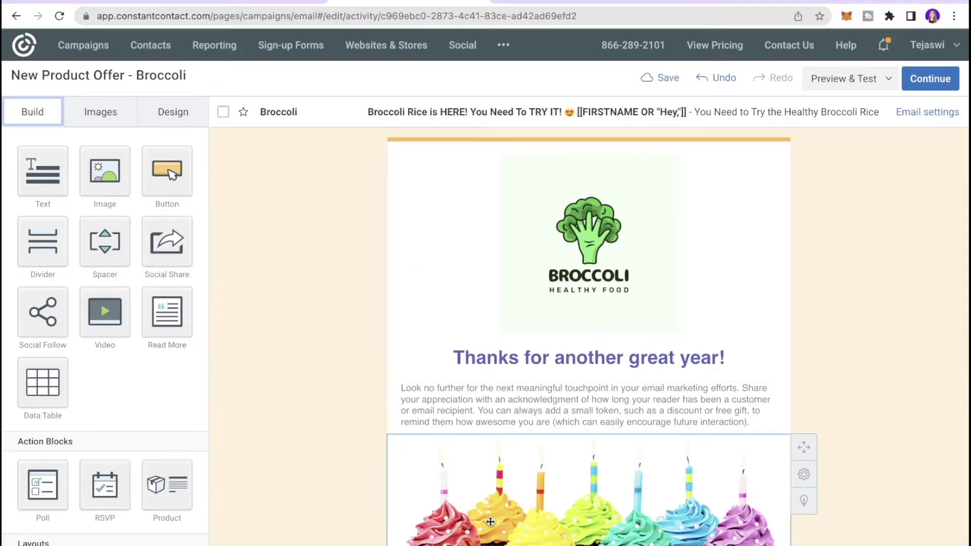
left_click(100, 112)
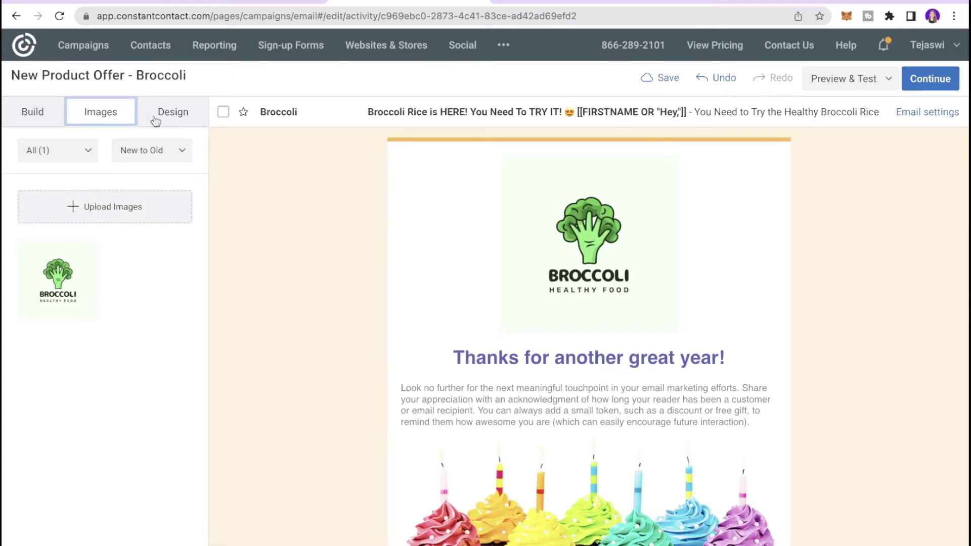
left_click(172, 107)
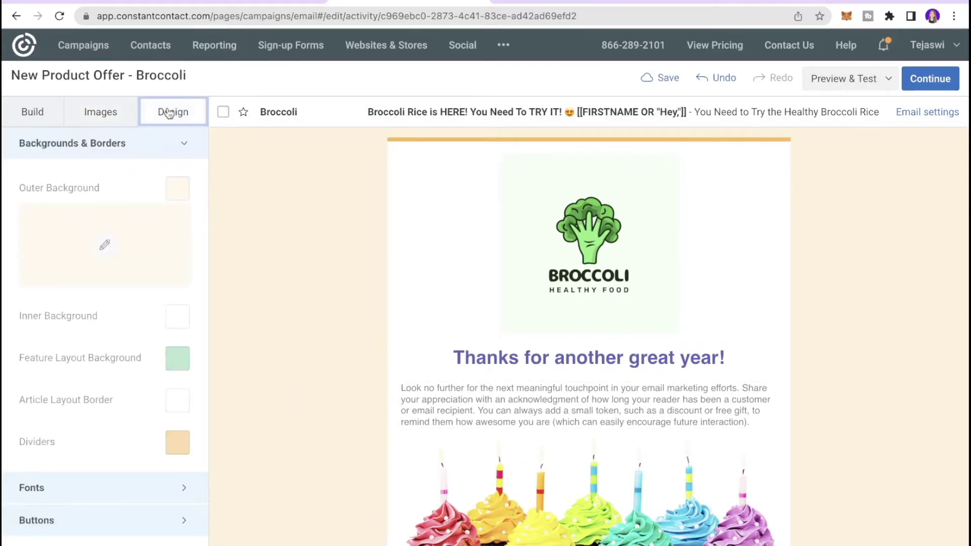
scroll(122, 223, "down", 1)
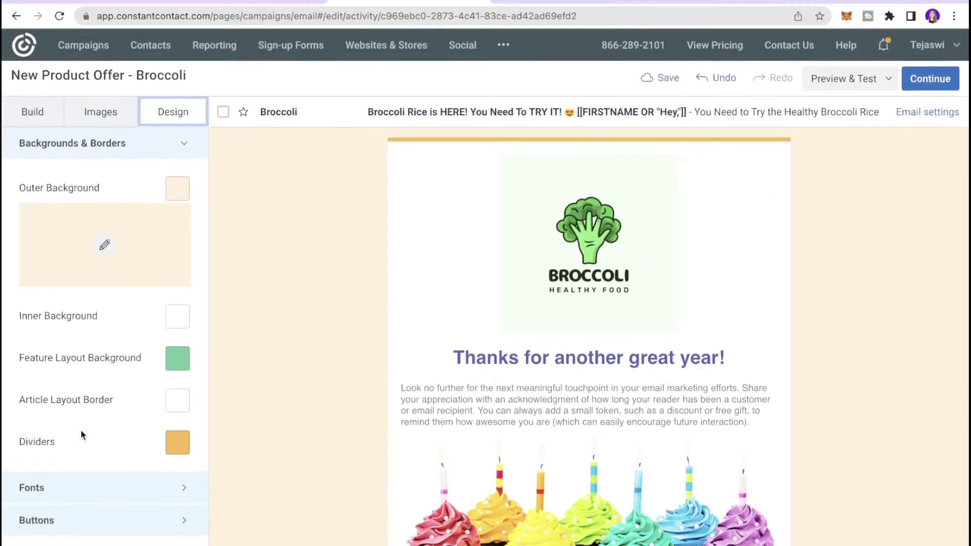
left_click(171, 487)
scroll(171, 488, "down", 10)
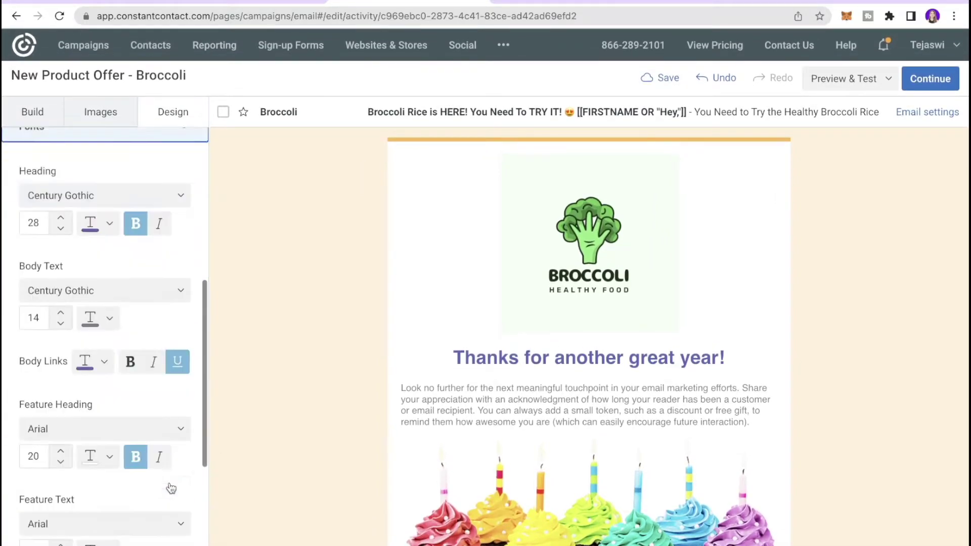
scroll(120, 431, "down", 3)
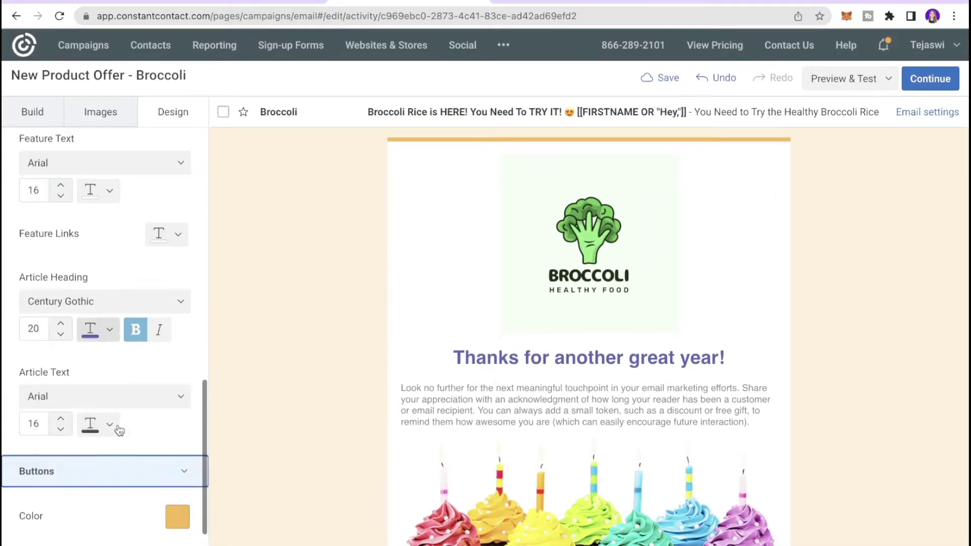
left_click(119, 431)
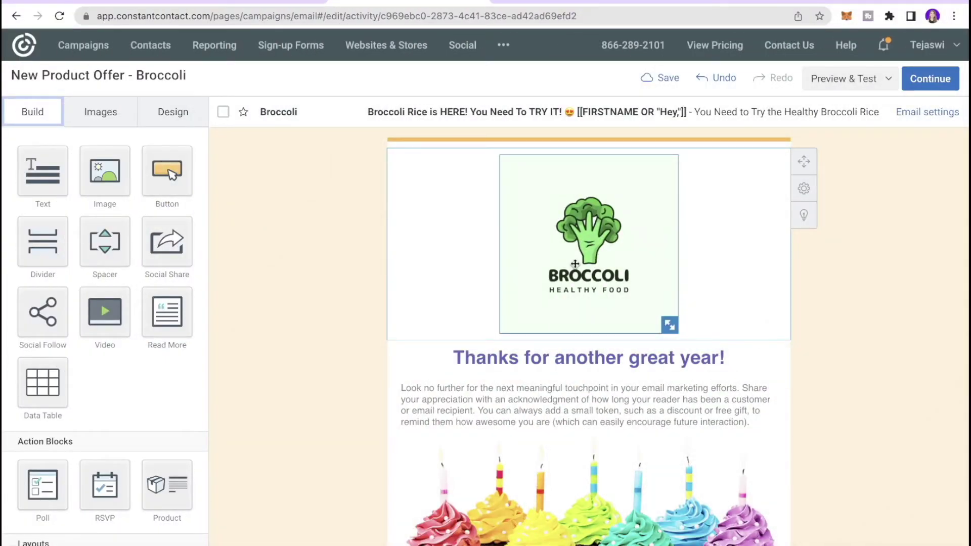
left_click(600, 275)
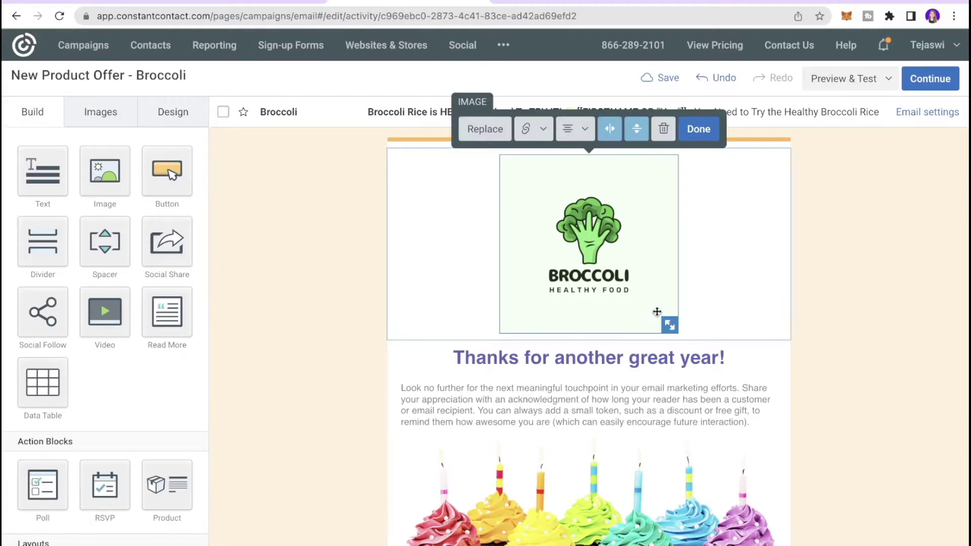
left_click_drag(669, 324, 644, 293)
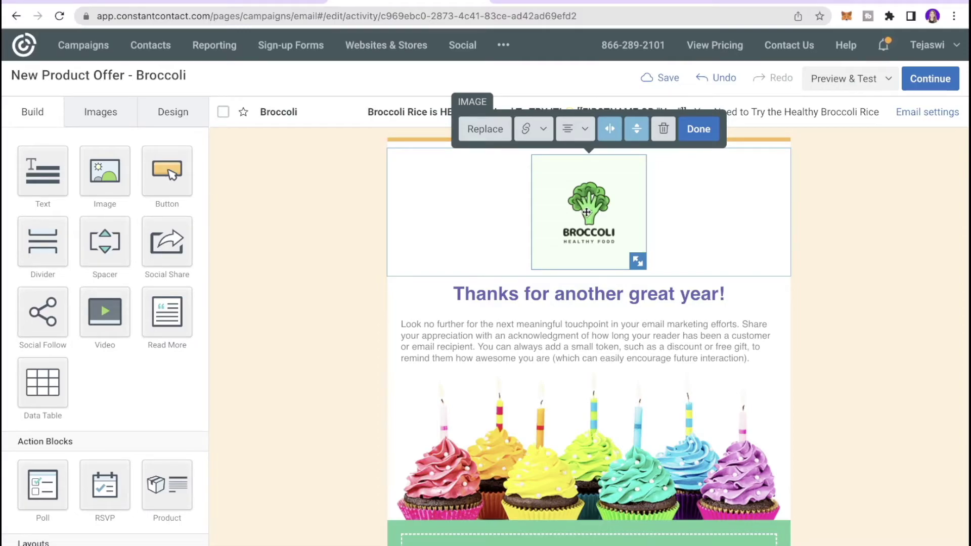
left_click(538, 130)
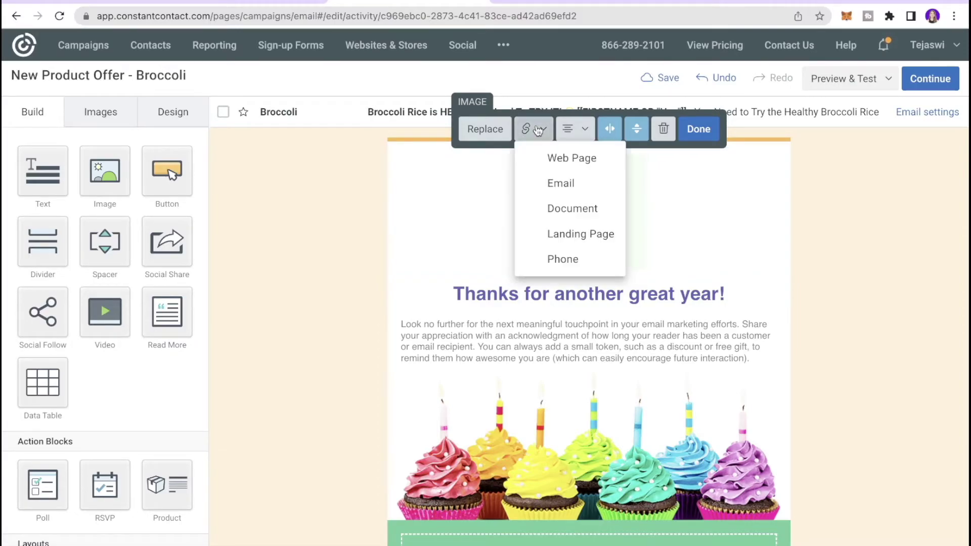
left_click(549, 158)
left_click(511, 273)
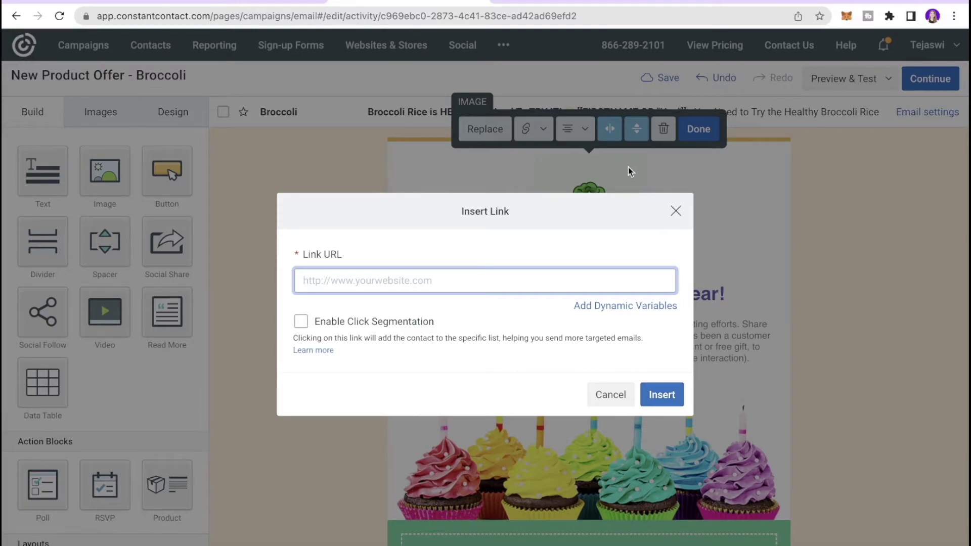
type("wi")
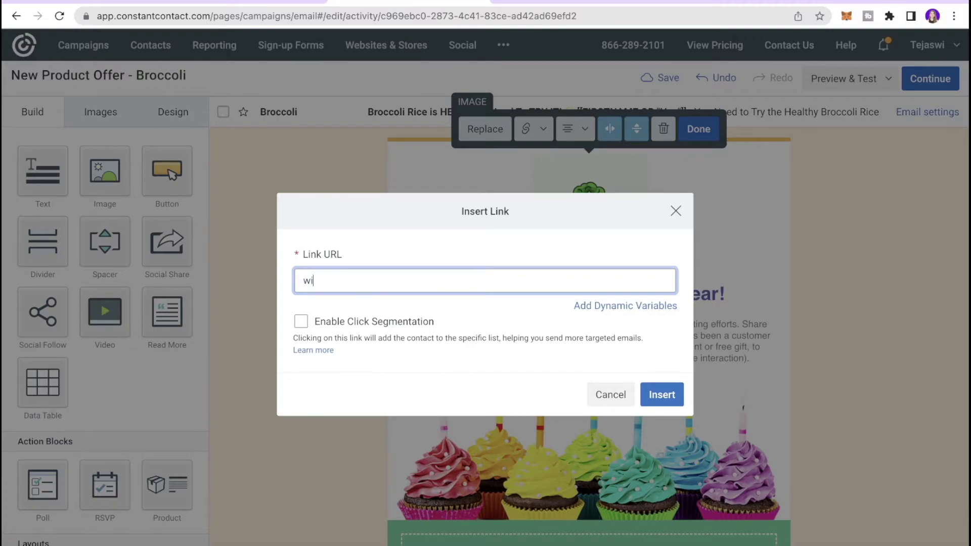
key("BackSpace")
type("www.constantcontact.com")
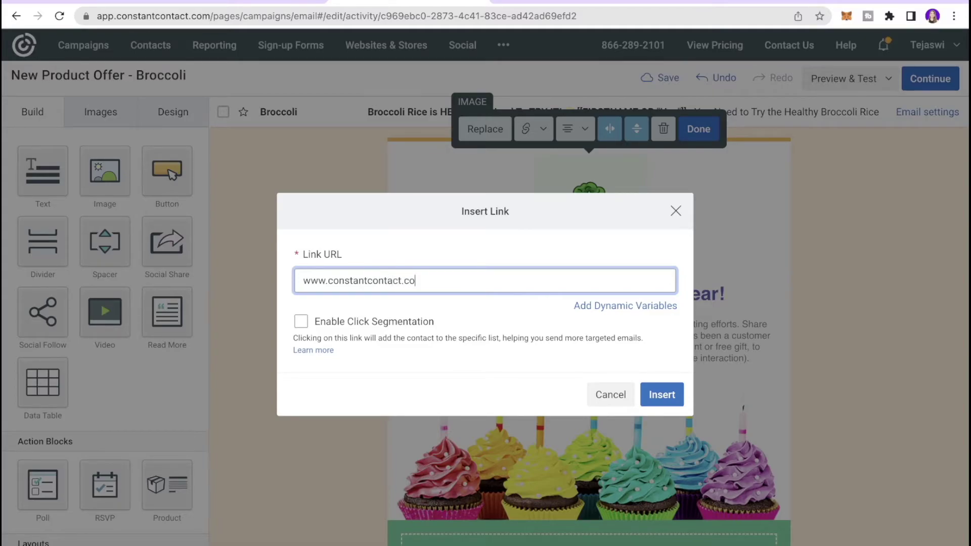
left_click(661, 394)
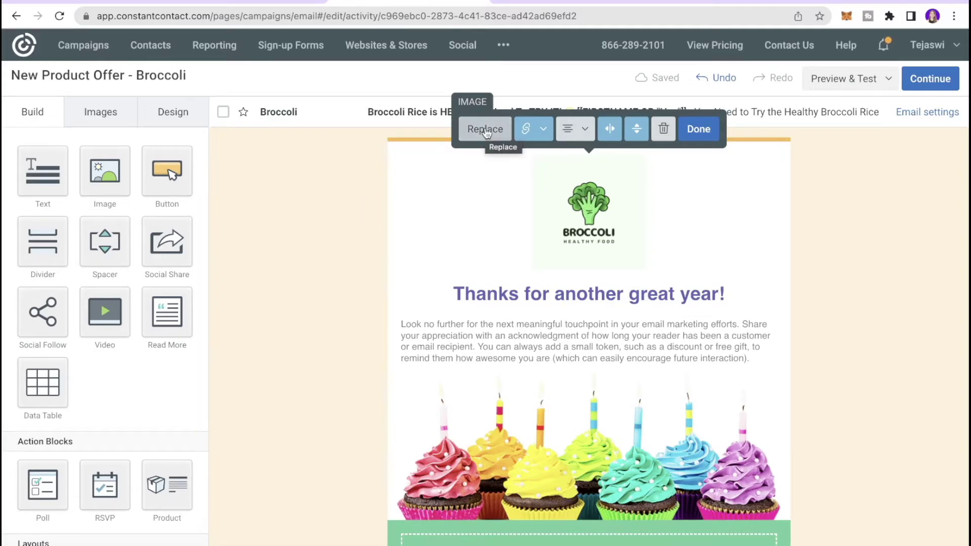
left_click(702, 130)
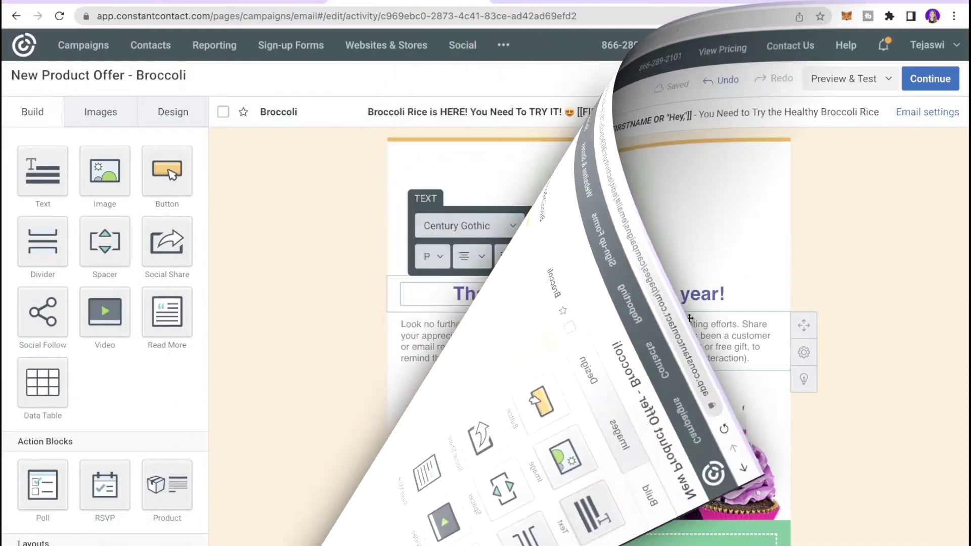
Replace the email's main heading with "Broccoli Rice is HERE!"
left_click_drag(726, 295, 454, 296)
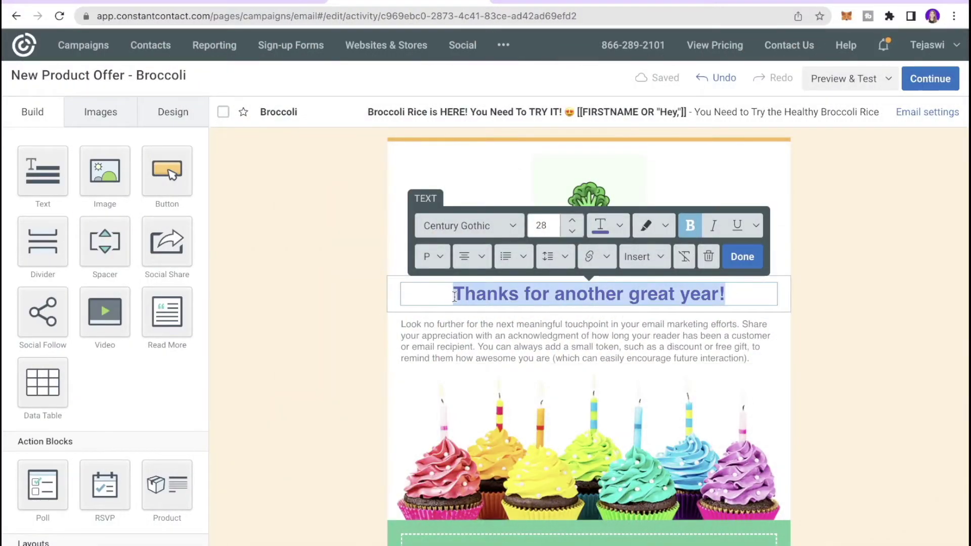
type("Broccoli Rice is H")
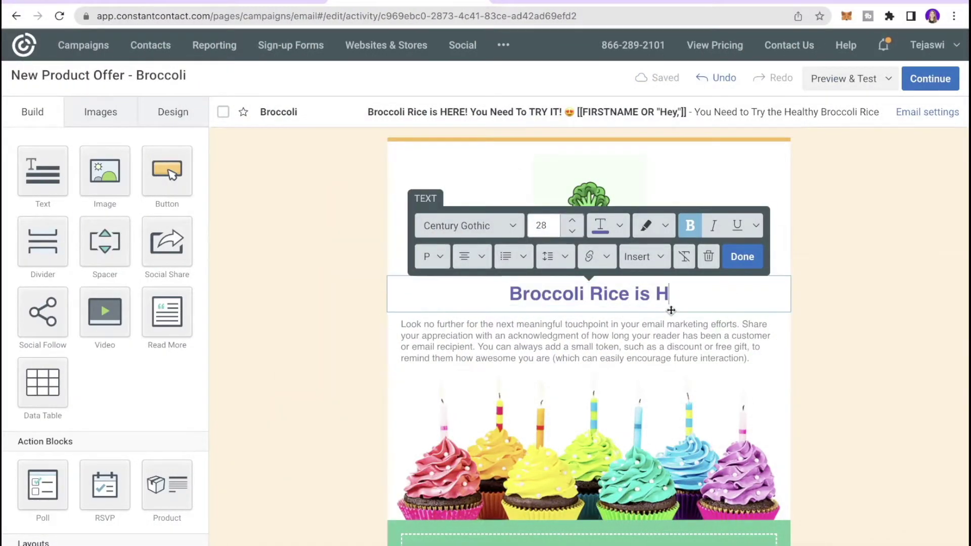
type("ERE!")
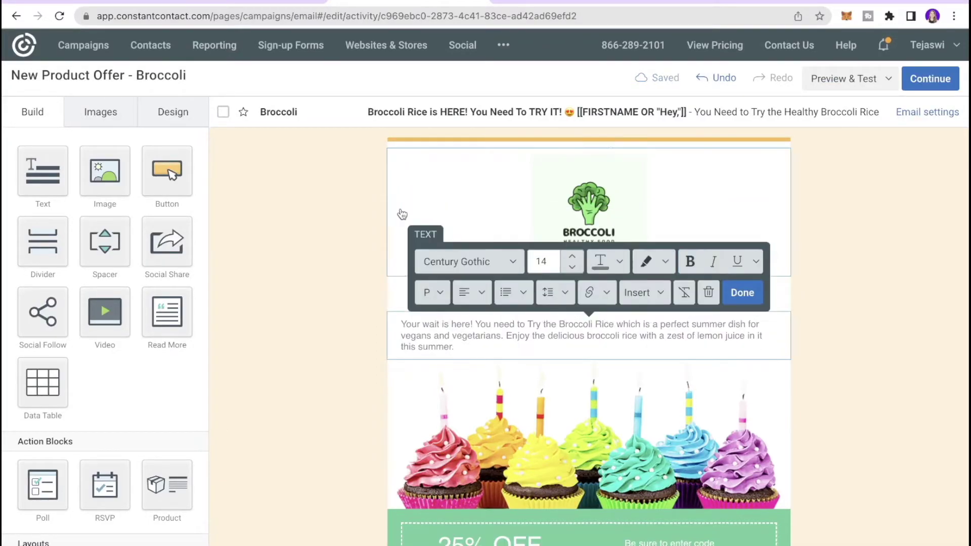
Change the font of the whole body paragraph below the heading to Lato
left_click(589, 213)
left_click(526, 326)
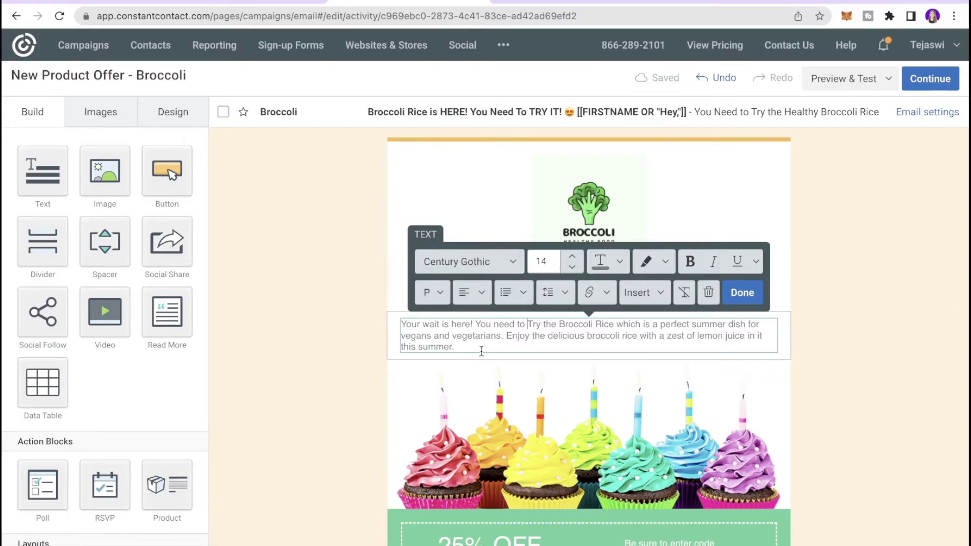
left_click_drag(472, 346, 403, 325)
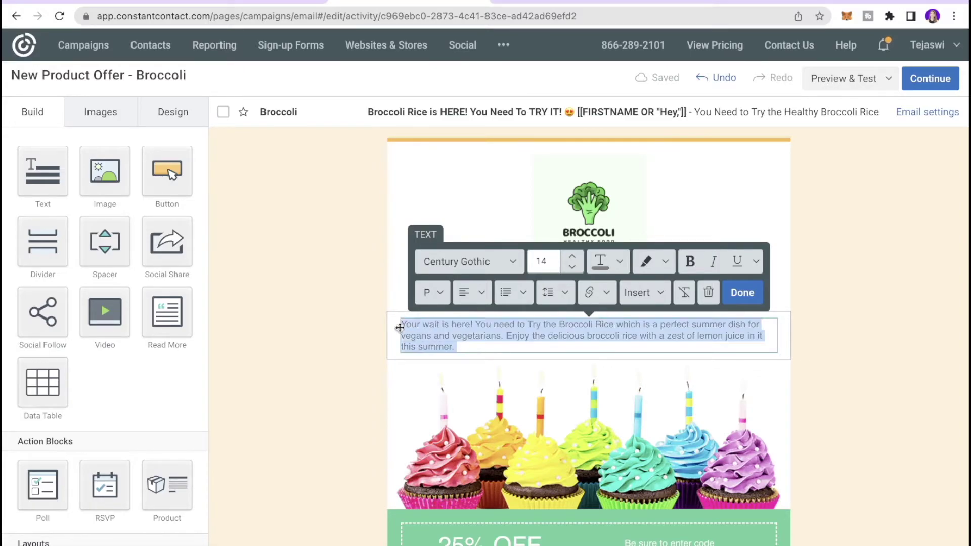
left_click(485, 266)
scroll(493, 385, "down", 3)
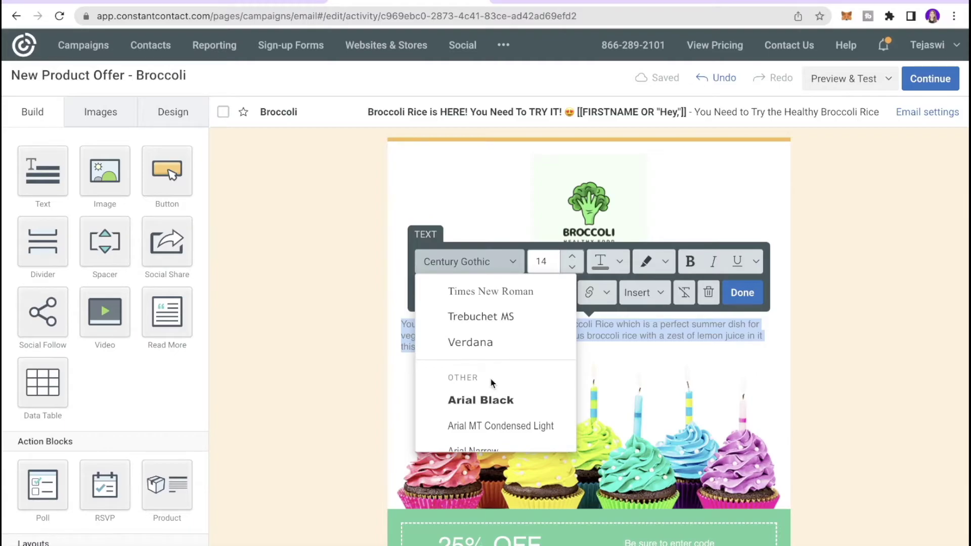
scroll(490, 377, "down", 5)
scroll(492, 385, "down", 6)
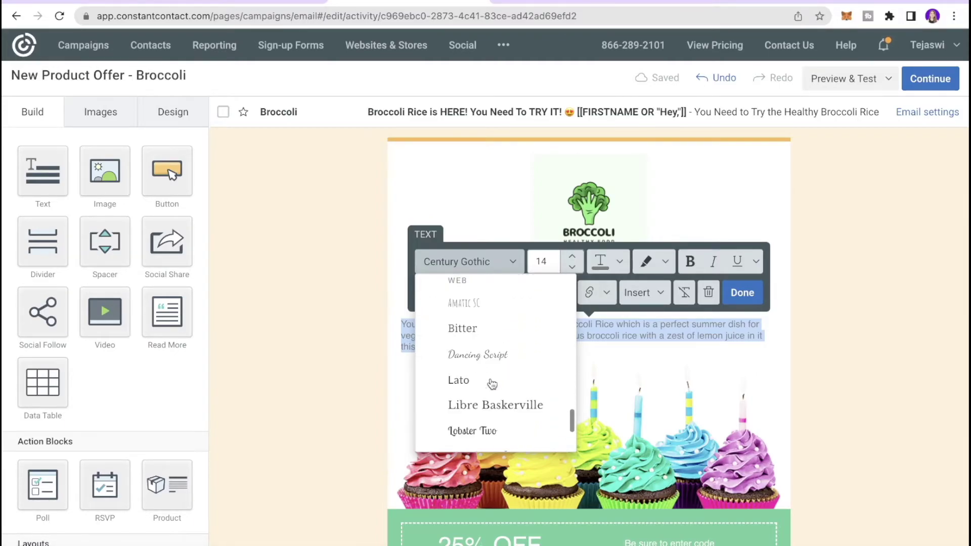
left_click(464, 381)
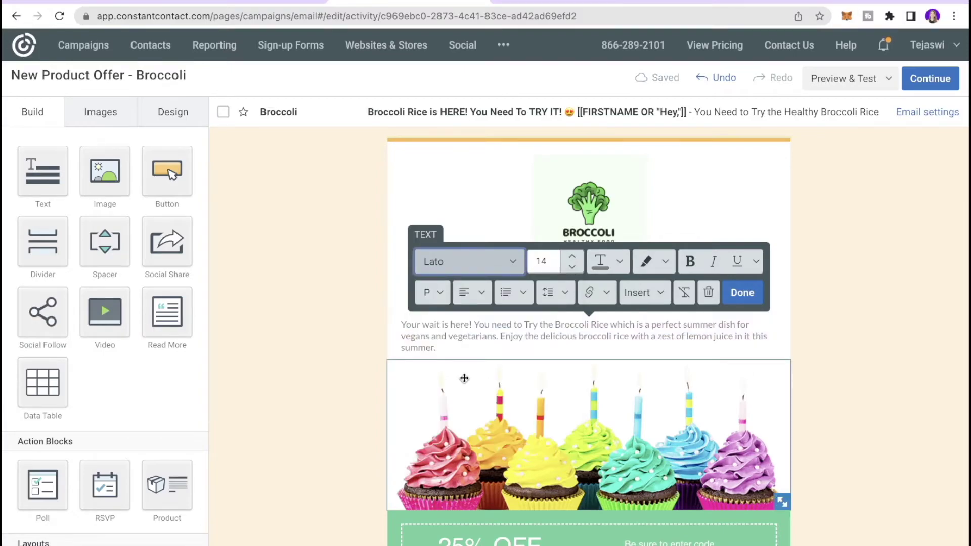
Set the font size of the whole body paragraph below the heading to 15
left_click(489, 344)
left_click(573, 257)
left_click(572, 257)
left_click(572, 257)
left_click(572, 257)
left_click(572, 257)
left_click(572, 268)
left_click(572, 268)
left_click(572, 268)
left_click(572, 268)
left_click_drag(440, 349, 399, 327)
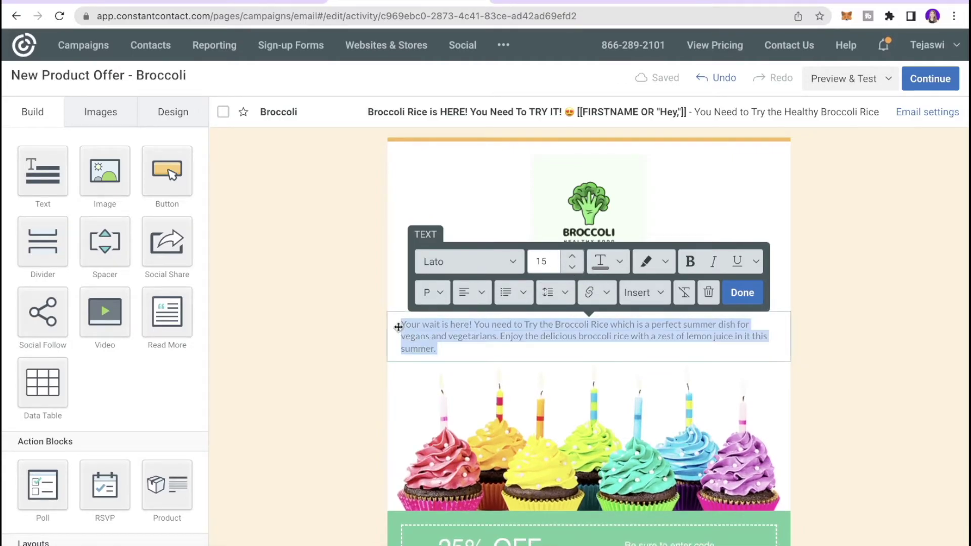
left_click(573, 257)
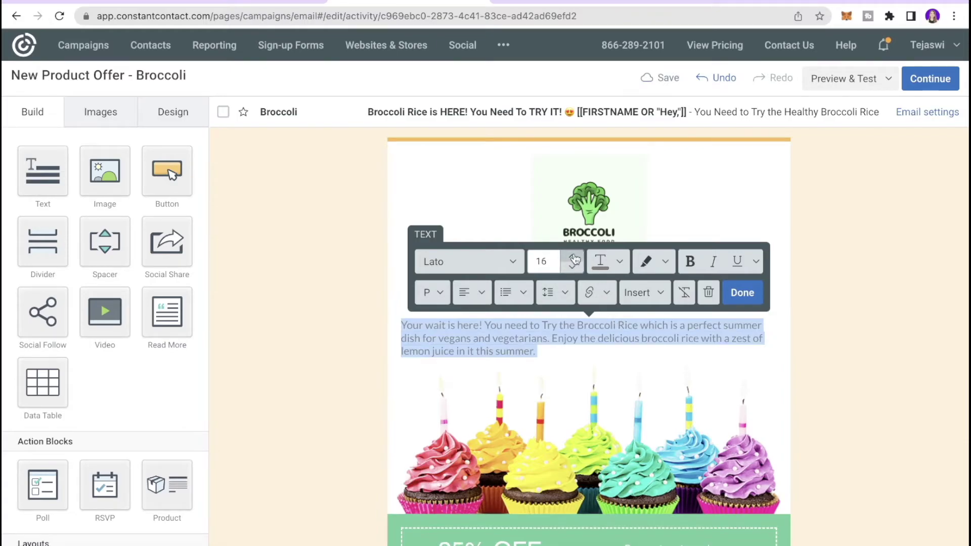
left_click(573, 257)
left_click(573, 257)
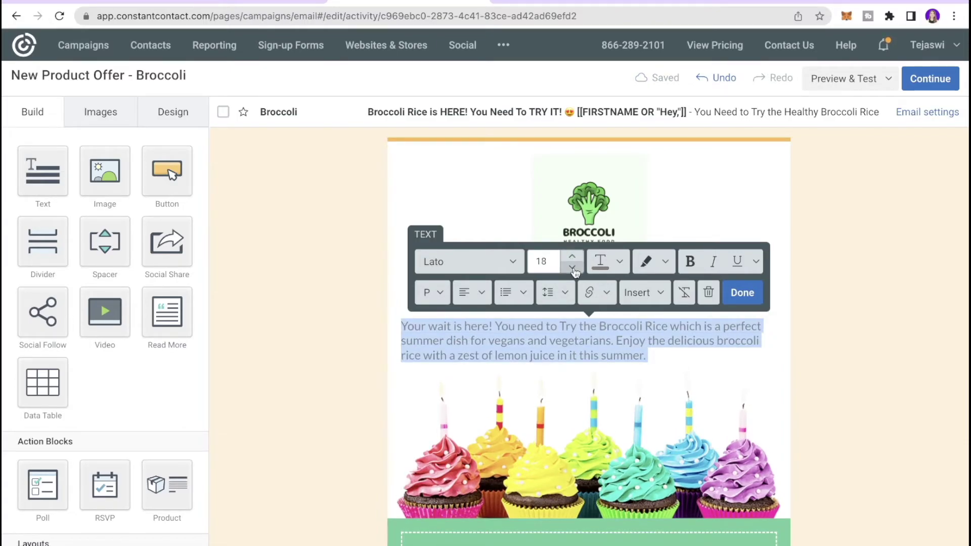
left_click(573, 268)
left_click(573, 269)
left_click(574, 269)
Make the body paragraph italic and centre its text
left_click(607, 261)
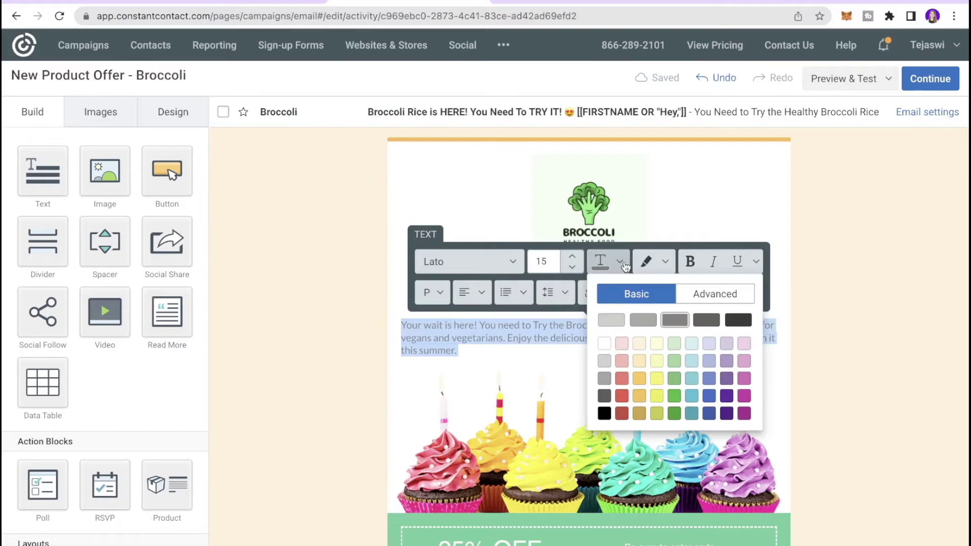
left_click(666, 263)
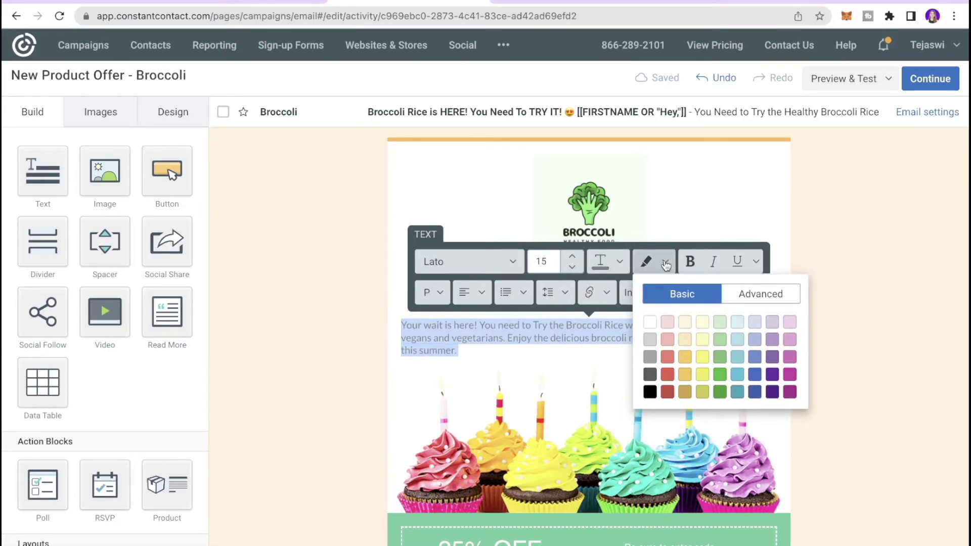
left_click(666, 263)
left_click(690, 264)
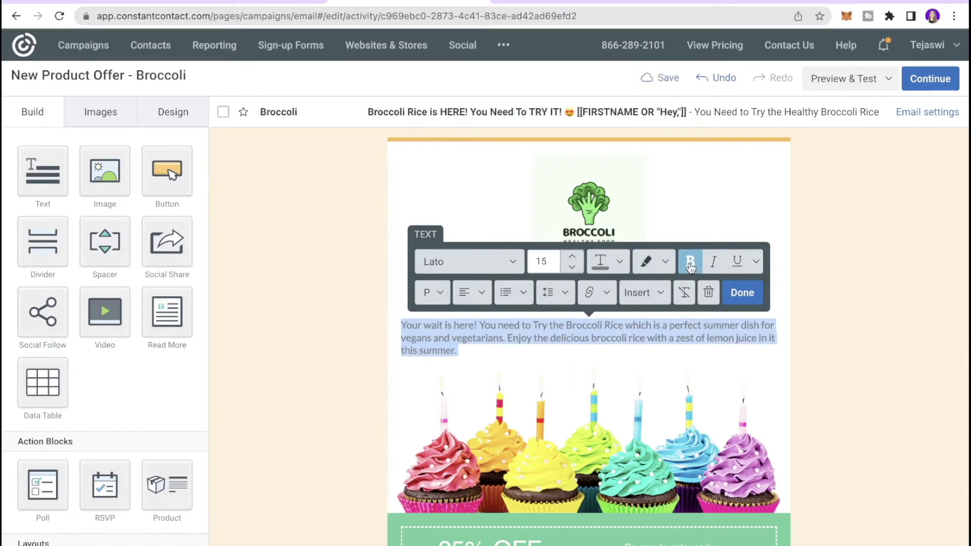
left_click(713, 264)
left_click(690, 264)
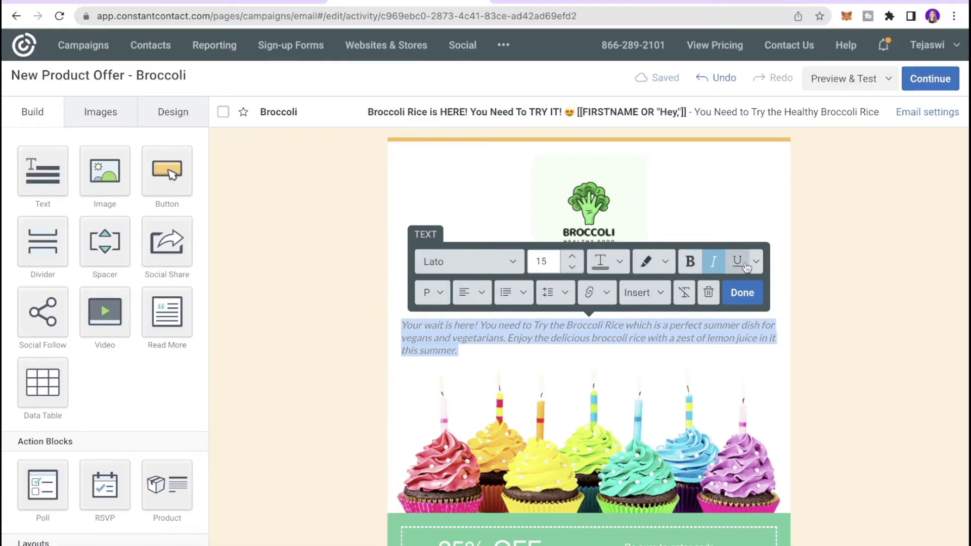
left_click(480, 294)
left_click(492, 345)
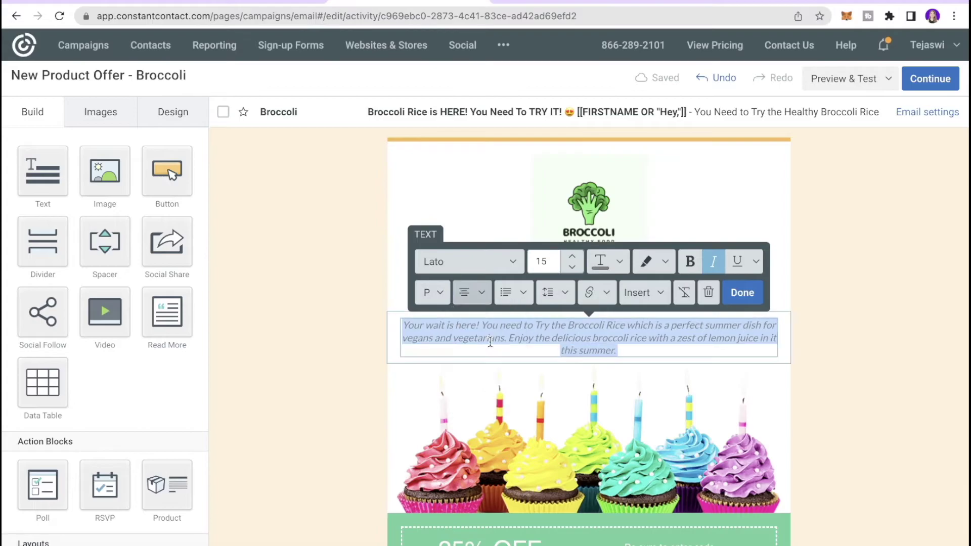
left_click(591, 296)
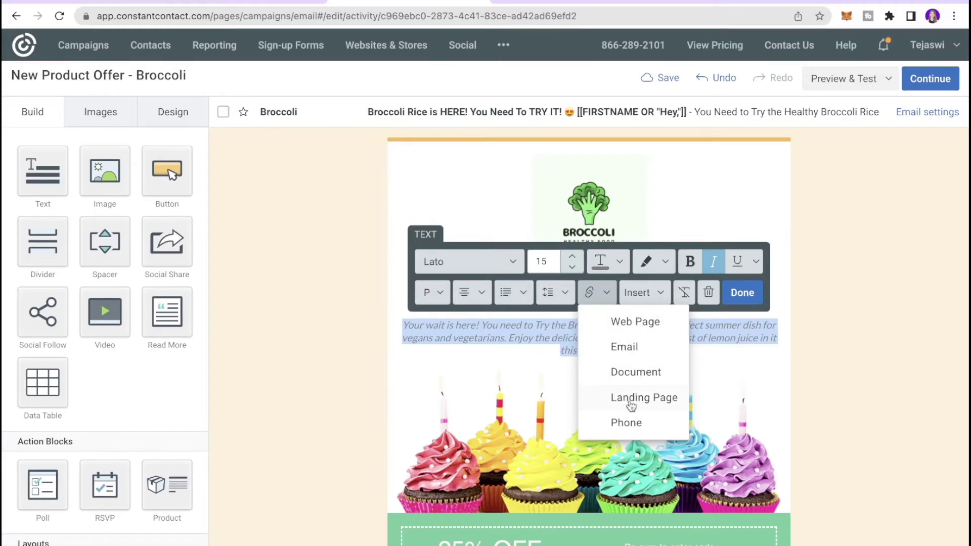
left_click(653, 294)
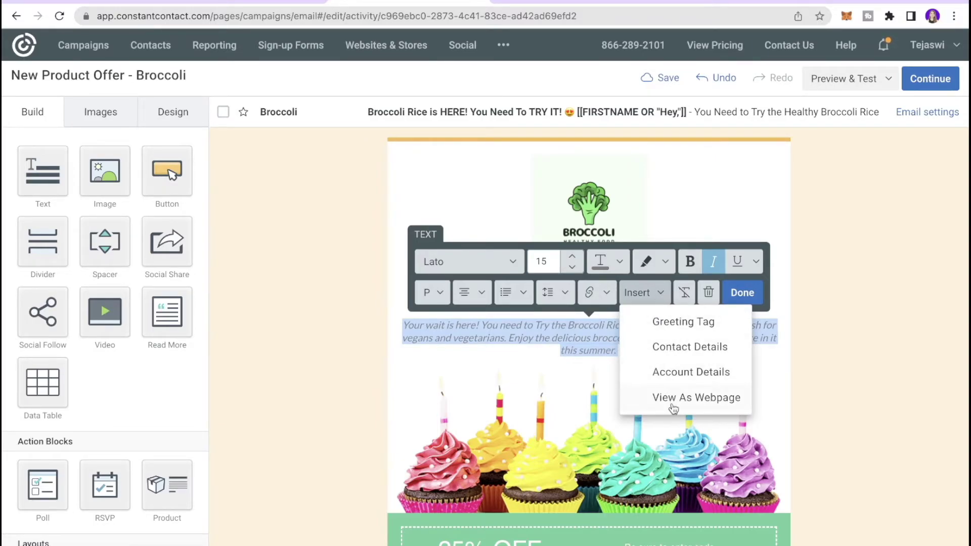
left_click(660, 301)
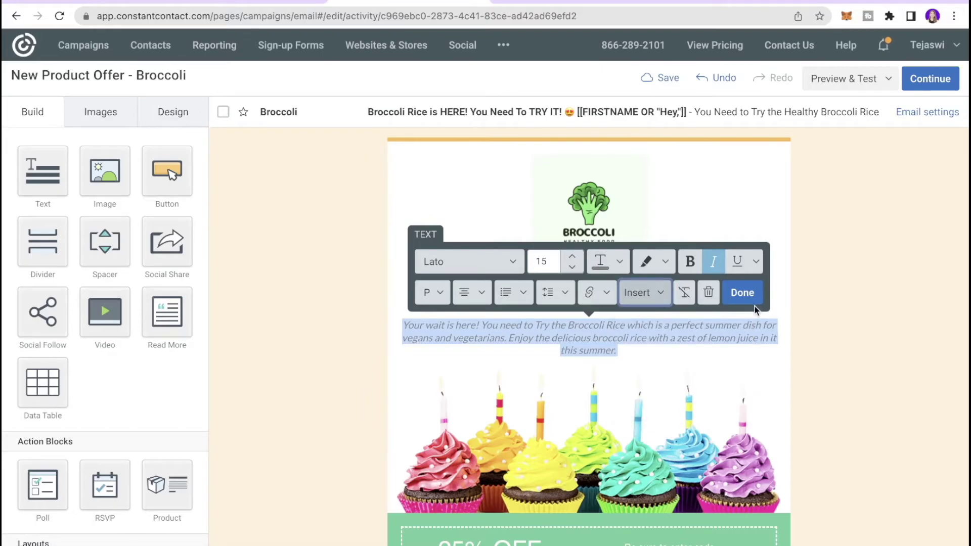
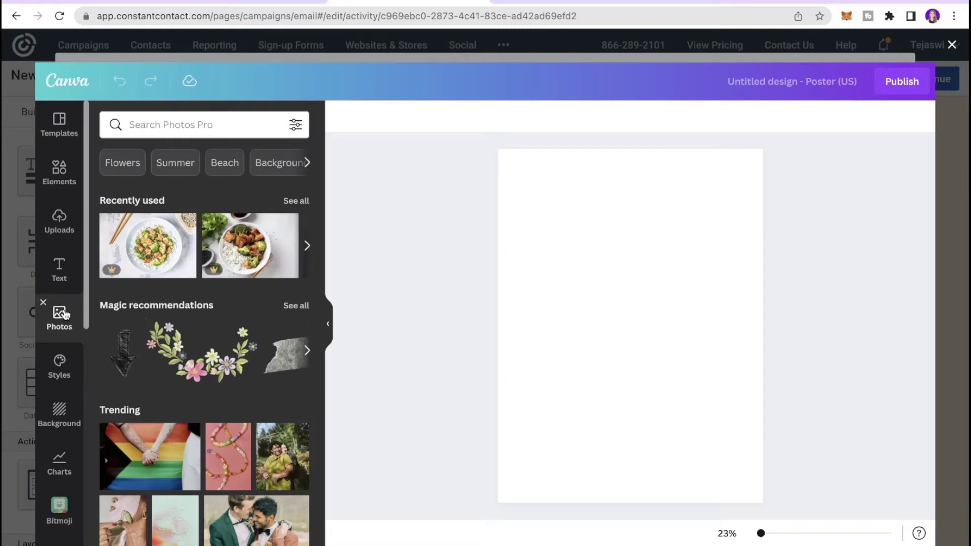
Add the recently used broccoli rice bowl photo to the Canva poster and enlarge it beyond the page width
left_click(130, 254)
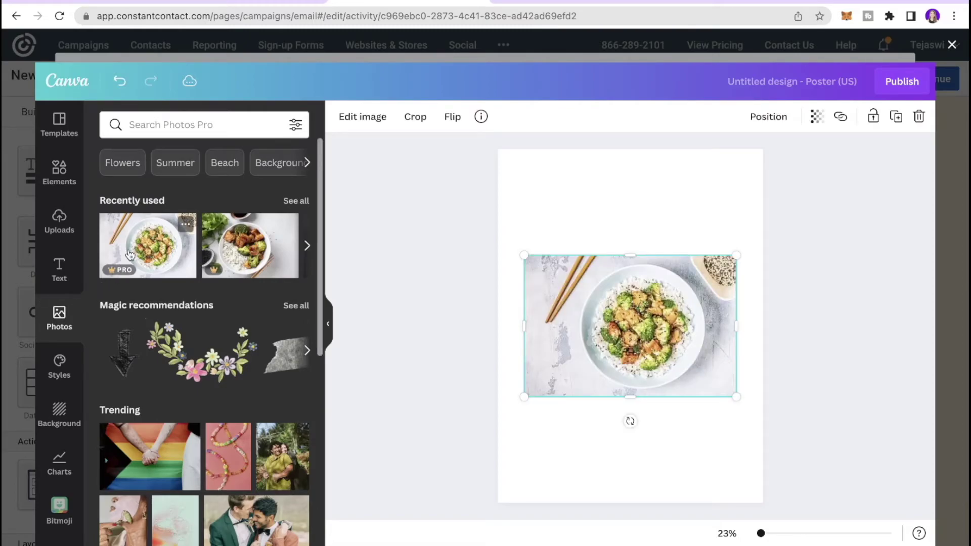
left_click_drag(634, 255, 653, 162)
left_click_drag(631, 236, 605, 240)
left_click_drag(723, 288, 797, 323)
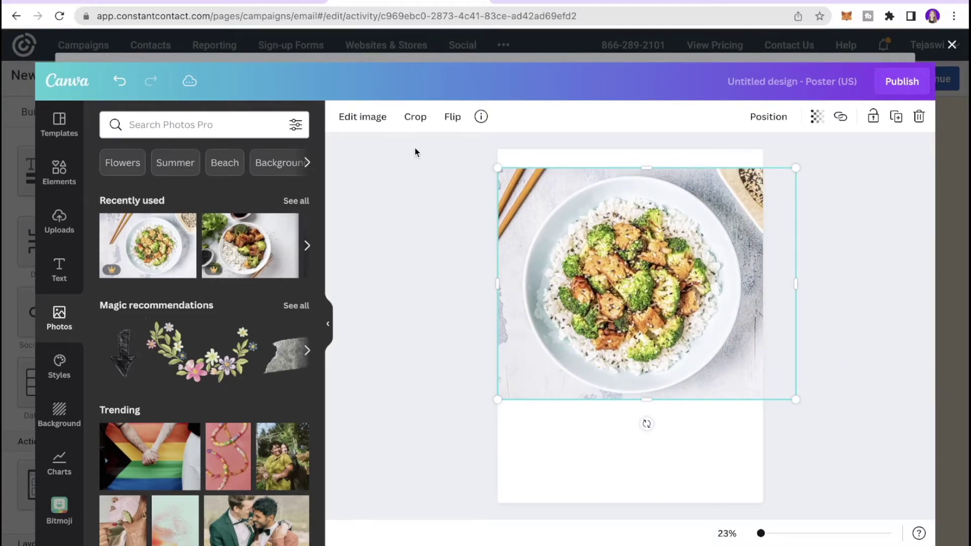
Remove the background of the rice bowl photo and move the bowl down towards the page's middle
left_click(363, 117)
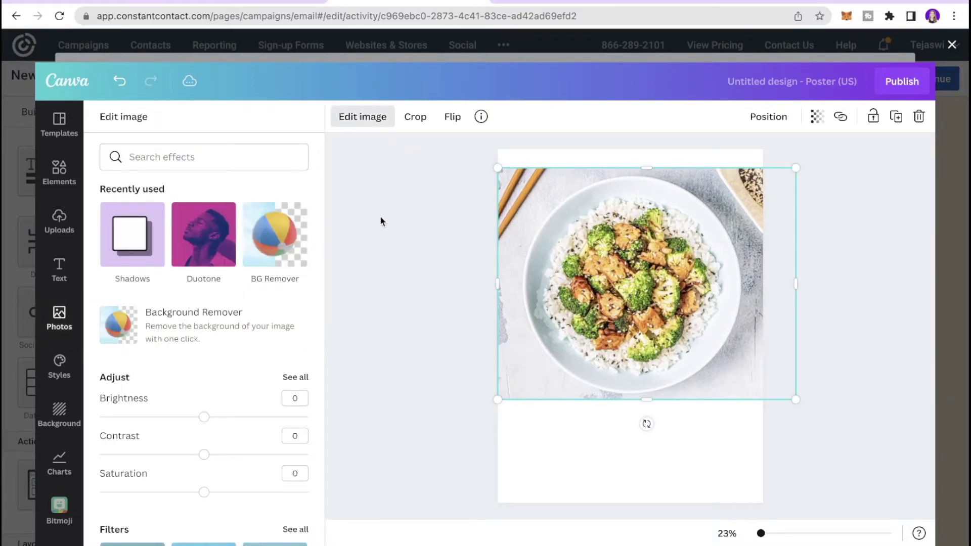
left_click(286, 240)
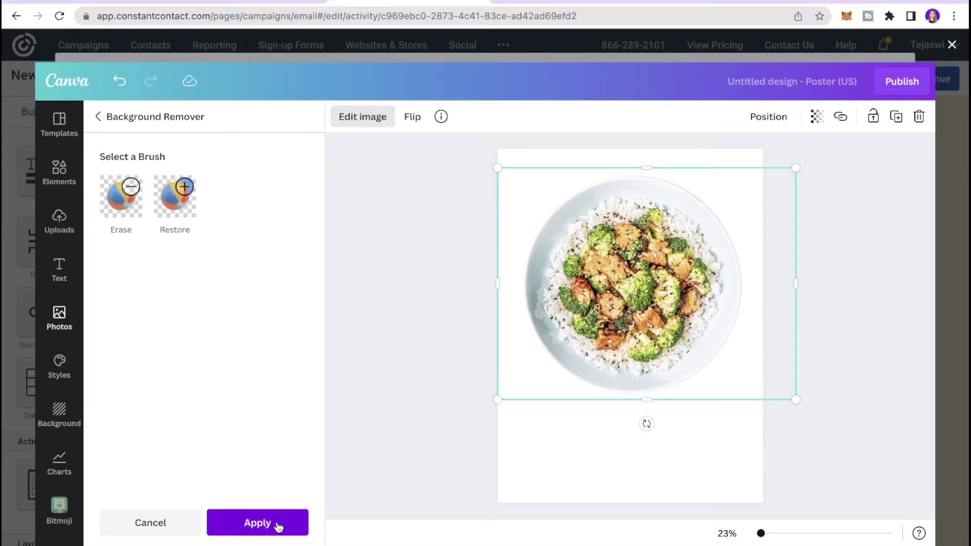
left_click(258, 523)
left_click_drag(650, 317, 647, 356)
key("Escape")
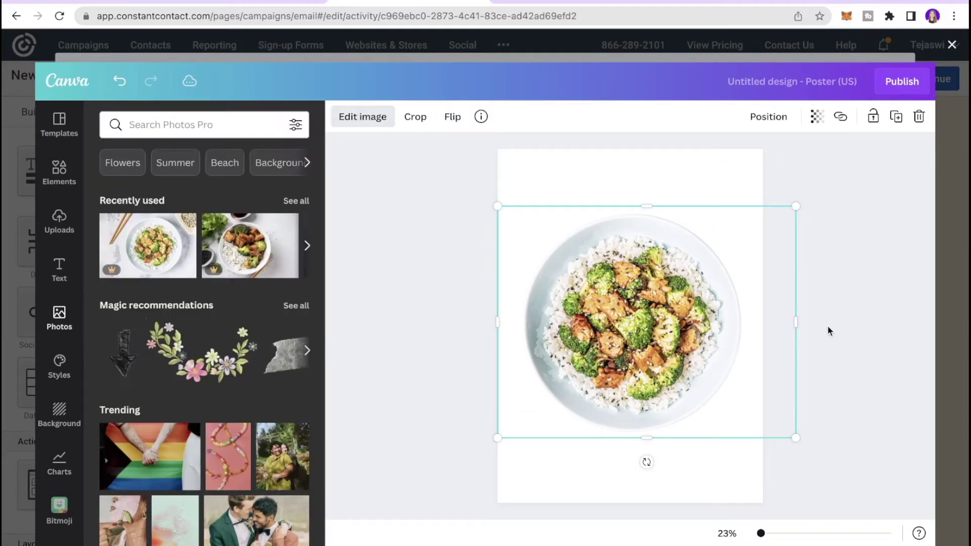
Publish the Canva design and insert it into the email in place of the cupcake image
left_click_drag(694, 312, 692, 311)
left_click(902, 81)
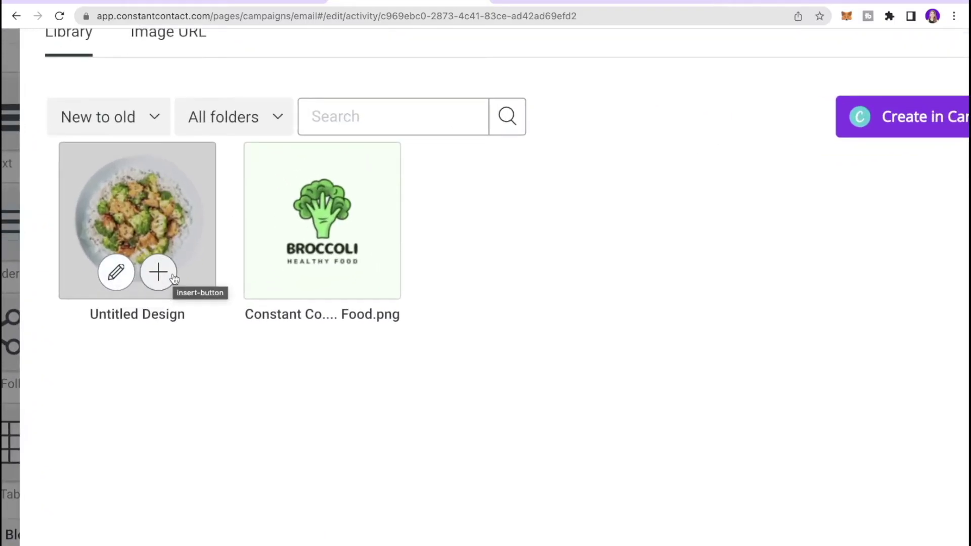
left_click(174, 278)
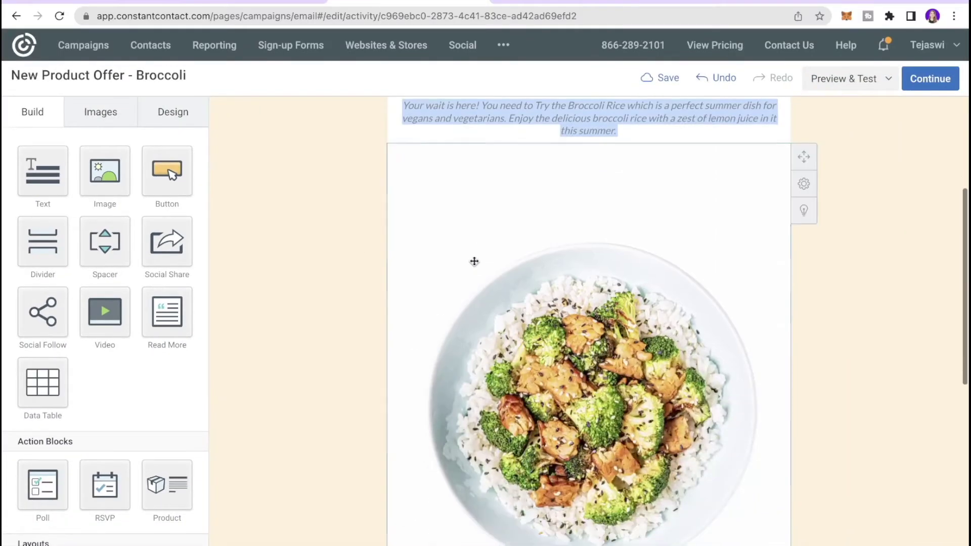
Shrink the rice bowl image to about three-fifths of the email's width
left_click(475, 262)
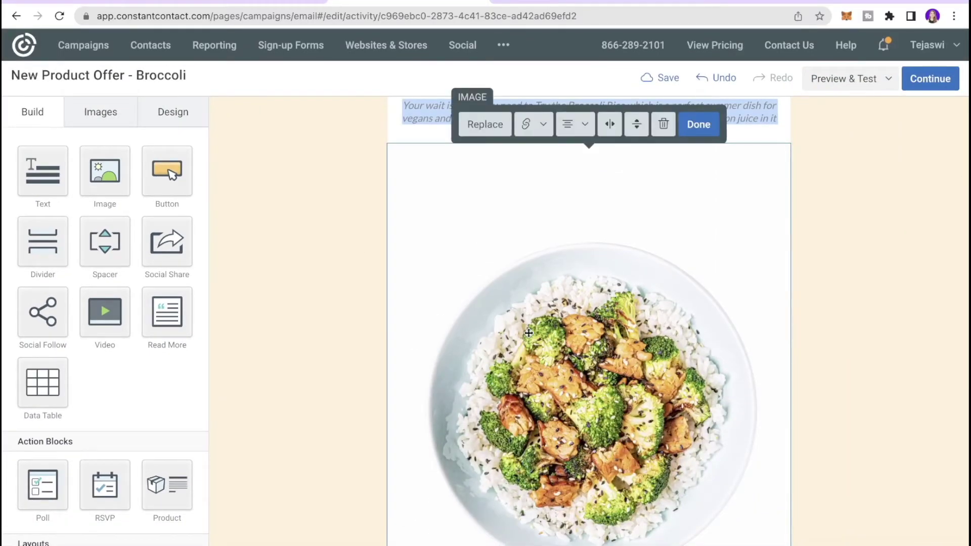
scroll(778, 541, "down", 3)
left_click_drag(782, 518, 681, 251)
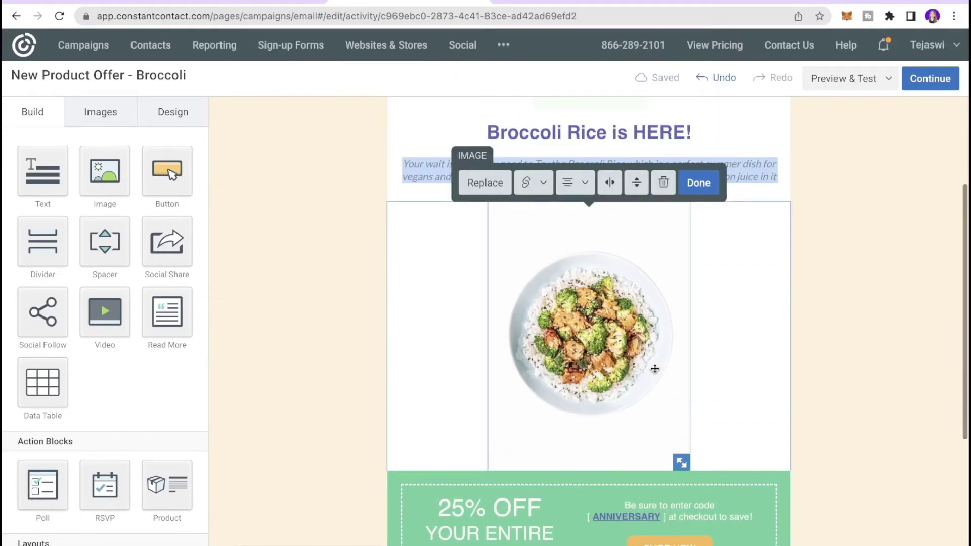
left_click_drag(681, 462, 719, 474)
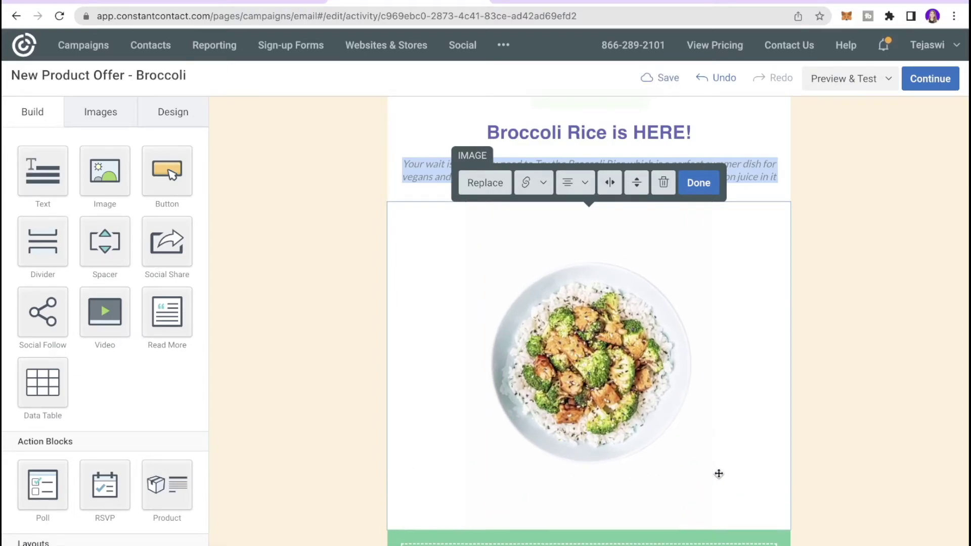
left_click(699, 183)
Delete the green "25% OFF YOUR ENTIRE PURCHASE" coupon block below the rice bowl image
scroll(743, 334, "down", 5)
left_click(774, 403)
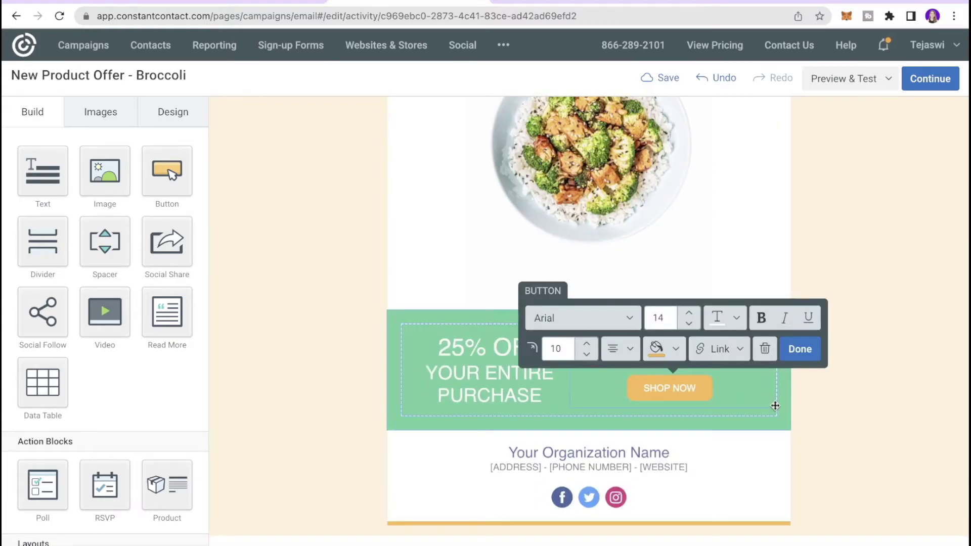
left_click(796, 420)
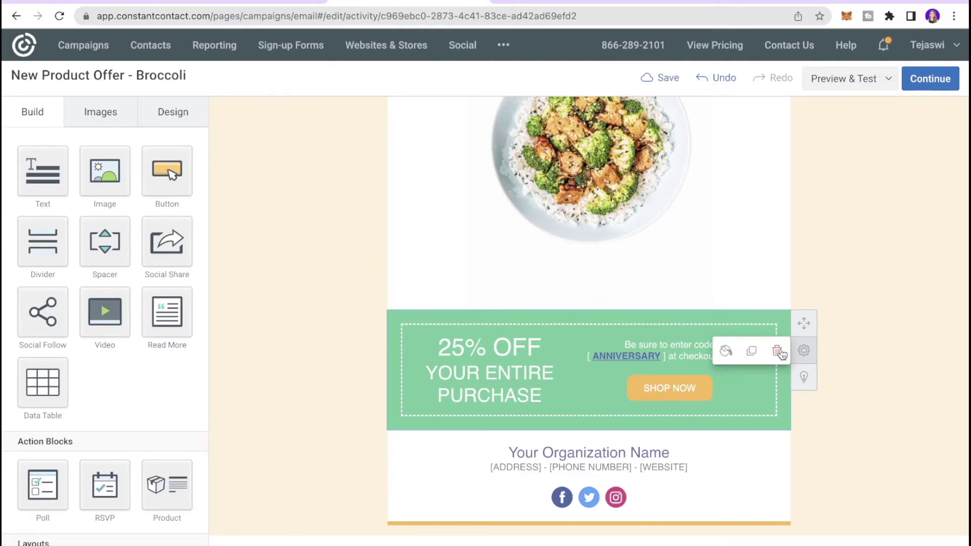
left_click(781, 354)
Add a button block between the body paragraph and the rice bowl image
scroll(704, 404, "up", 2)
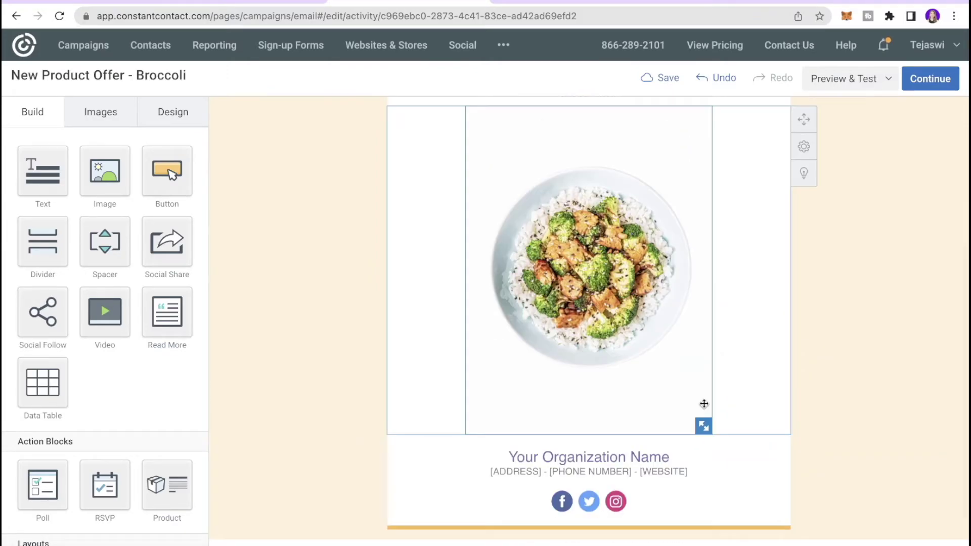
scroll(704, 404, "up", 5)
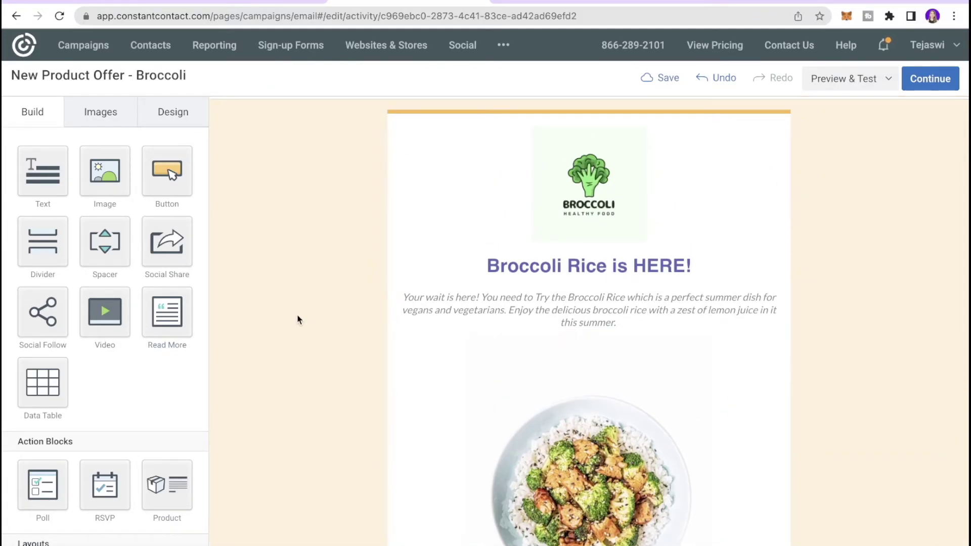
left_click_drag(173, 173, 615, 359)
Replace the new button's label with "Show Now"
left_click(621, 355)
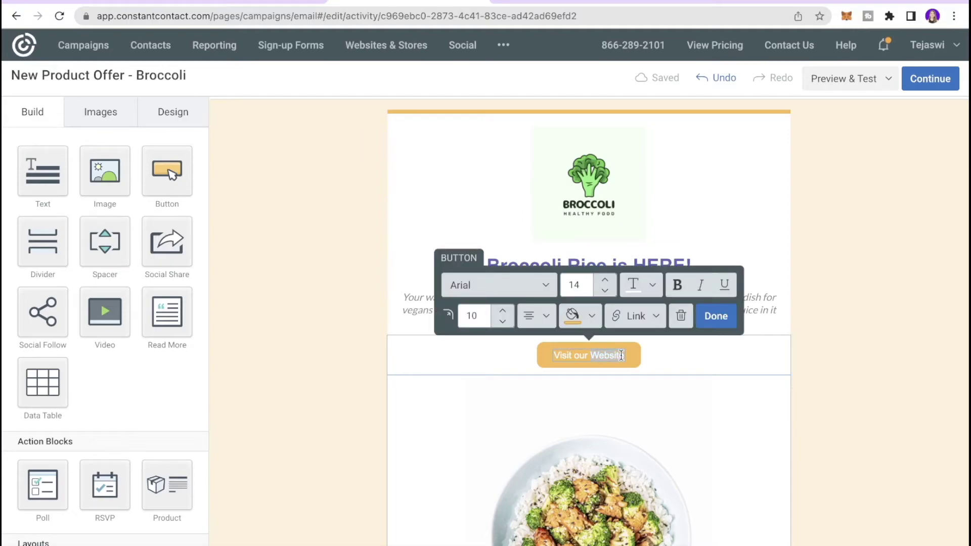
key("BackSpace")
key("BackSpace")
key("BackSpace")
key("BackSpace")
key("BackSpace")
key("BackSpace")
key("BackSpace")
key("BackSpace")
key("BackSpace")
key("BackSpace")
key("BackSpace")
key("BackSpace")
key("BackSpace")
key("BackSpace")
key("BackSpace")
key("BackSpace")
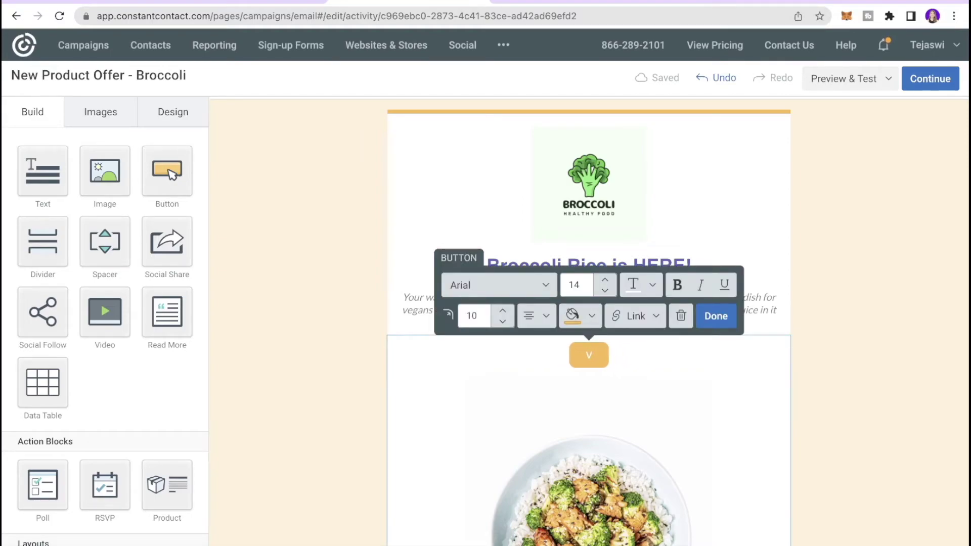
type("Show ")
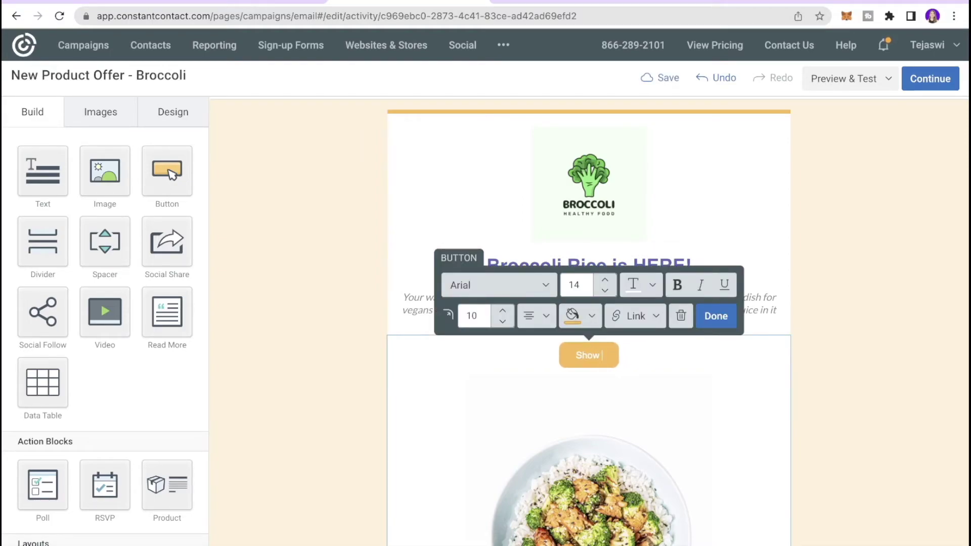
type("Now")
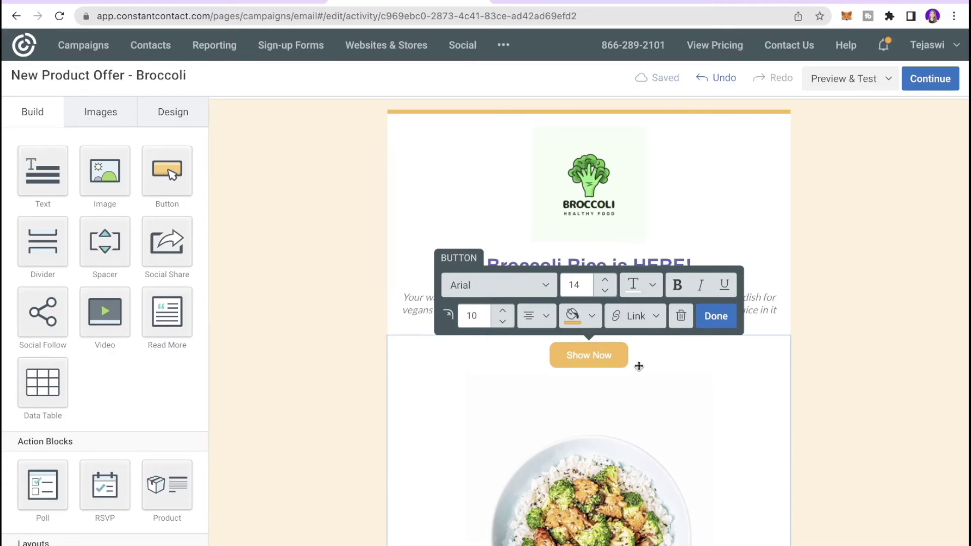
left_click(655, 372)
Insert a five-link bar layout between the body paragraph and the "Show Now" button
scroll(612, 225, "down", 6)
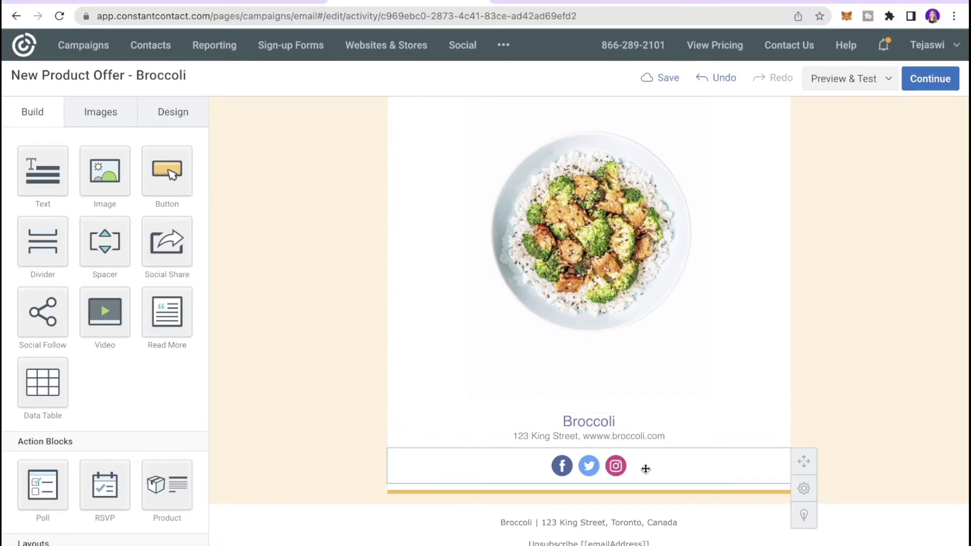
scroll(644, 465, "down", 2)
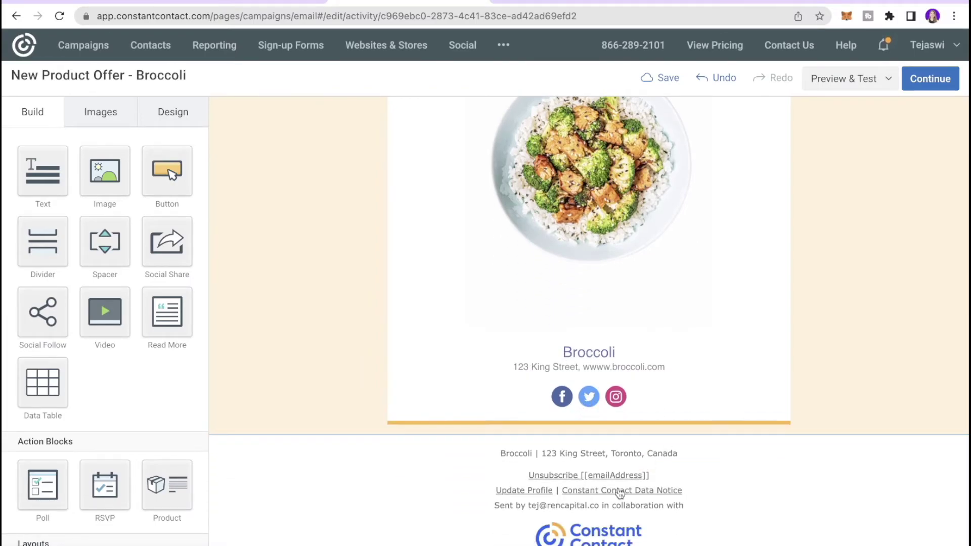
scroll(618, 495, "up", 4)
scroll(169, 401, "down", 10)
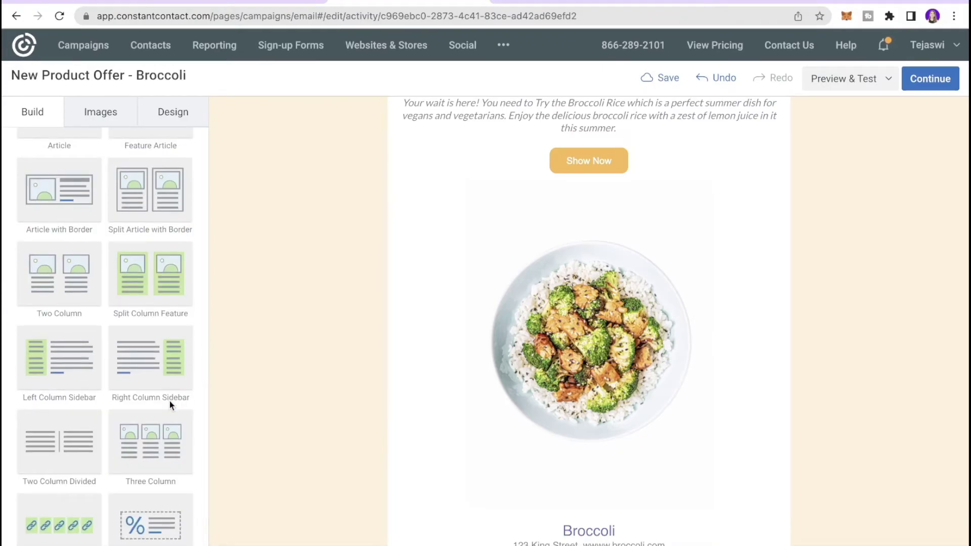
left_click_drag(52, 531, 430, 197)
scroll(431, 196, "up", 3)
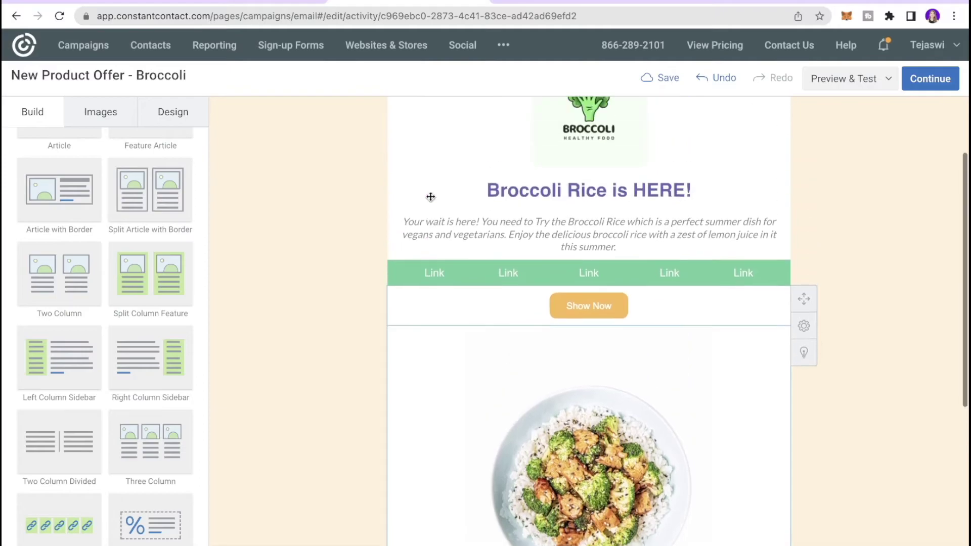
Relabel the bar's first two links "Menu" and "Shop", then open and cancel the web page link settings for "Shop"
left_click(438, 306)
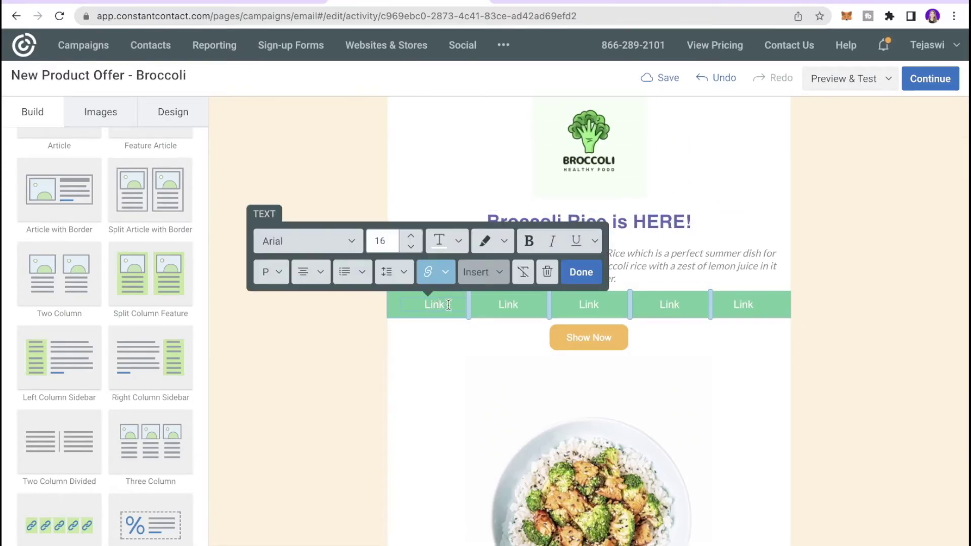
type("Menu")
left_click(515, 307)
type("Shop")
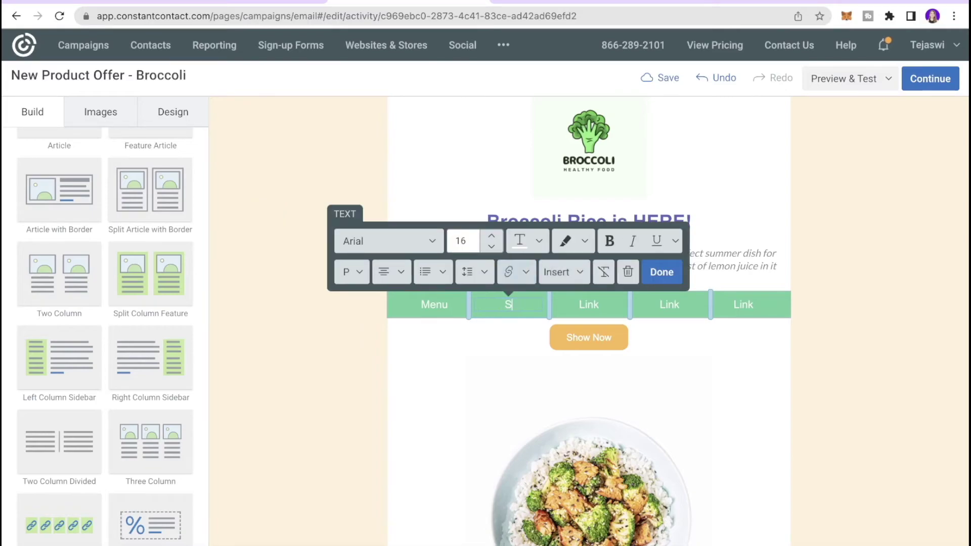
left_click(516, 272)
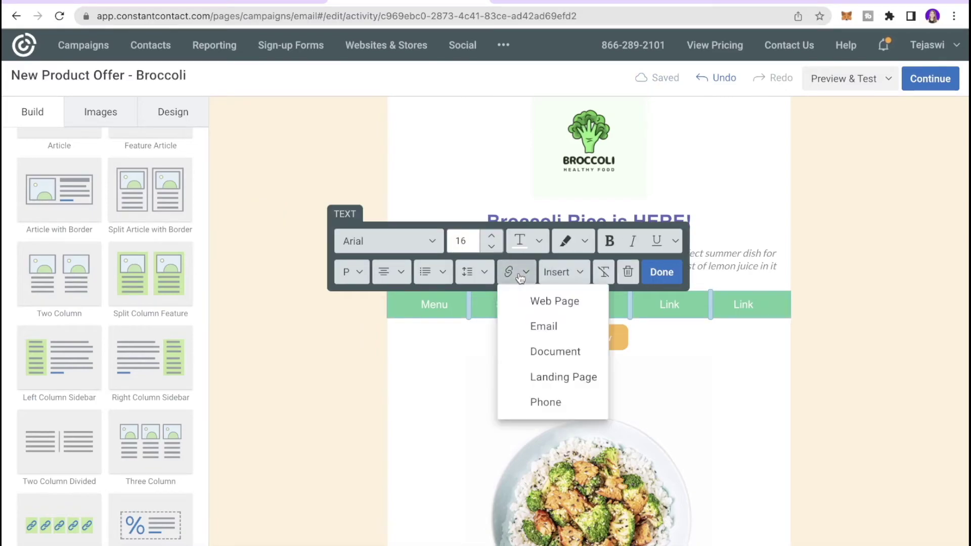
left_click(538, 299)
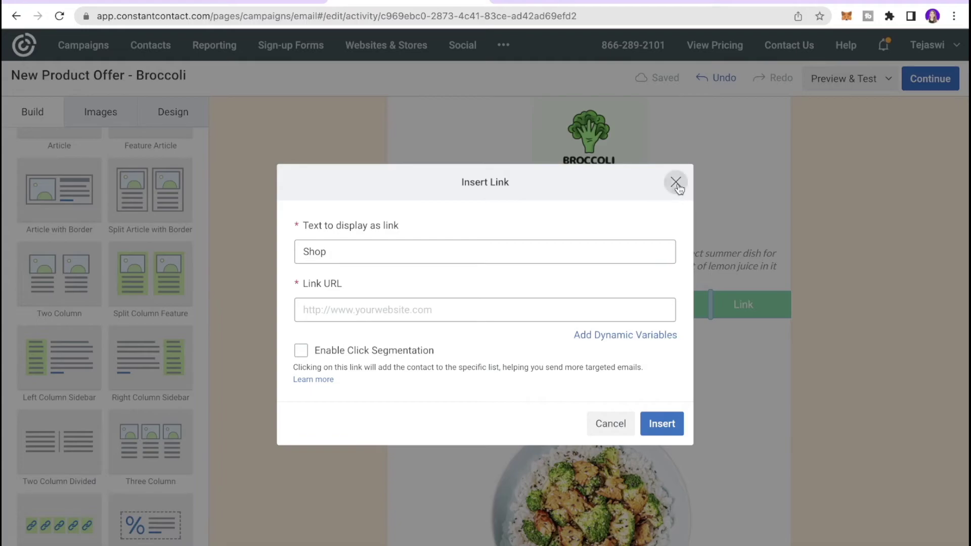
left_click(676, 183)
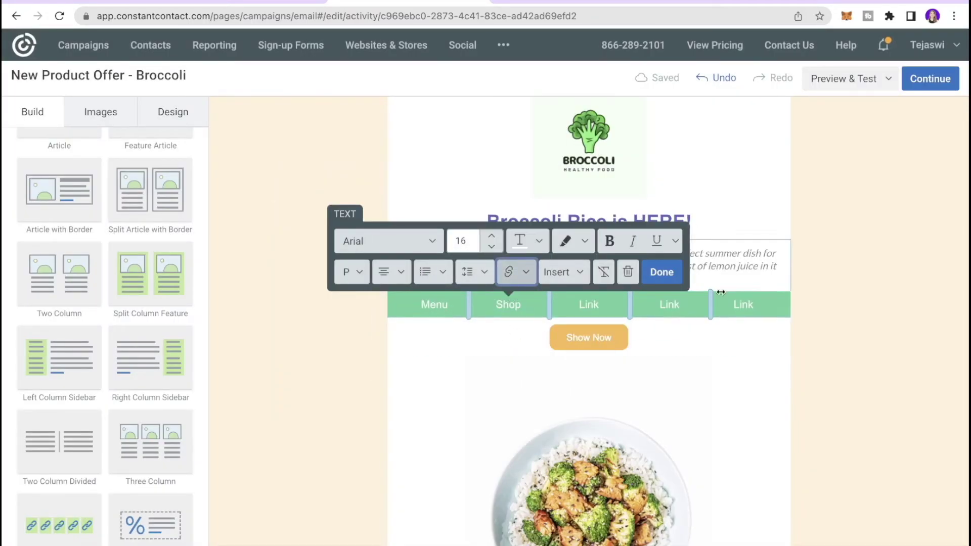
Undo the link labels and the insertion of the five-link bar above the "Show Now" button
left_click(717, 76)
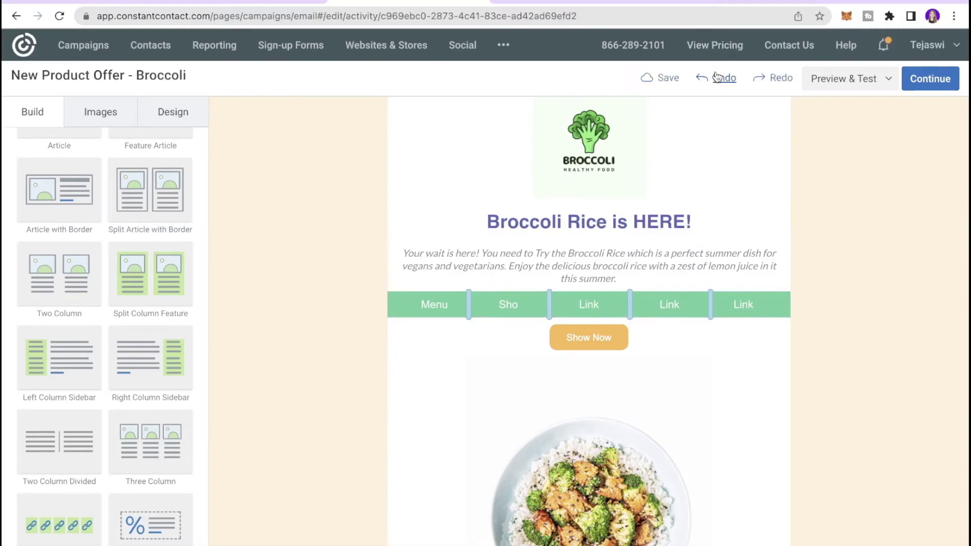
left_click(717, 77)
left_click(717, 77)
left_click(717, 76)
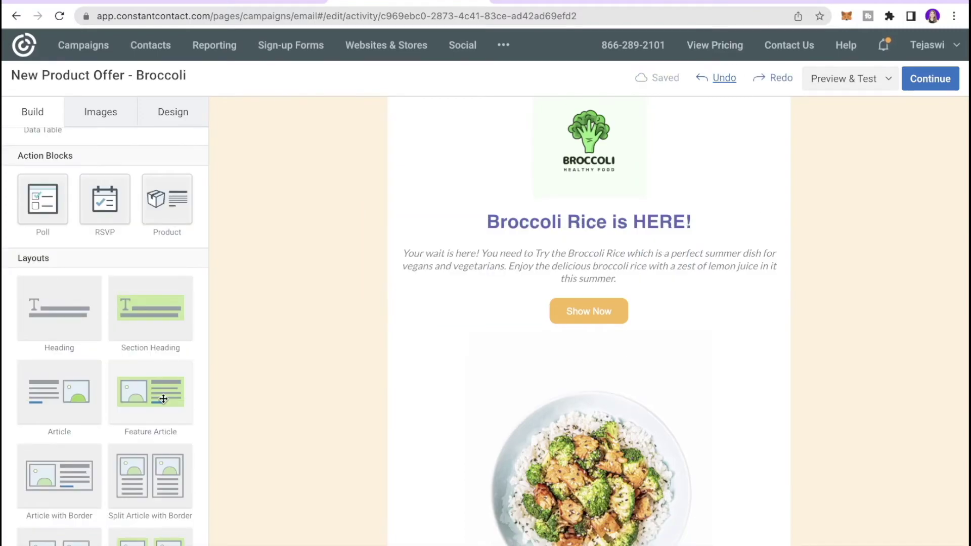
Try an image-and-text article layout between the body paragraph and the "Show Now" button, and delete it
scroll(163, 399, "down", 3)
scroll(102, 384, "up", 1)
left_click_drag(56, 375, 596, 374)
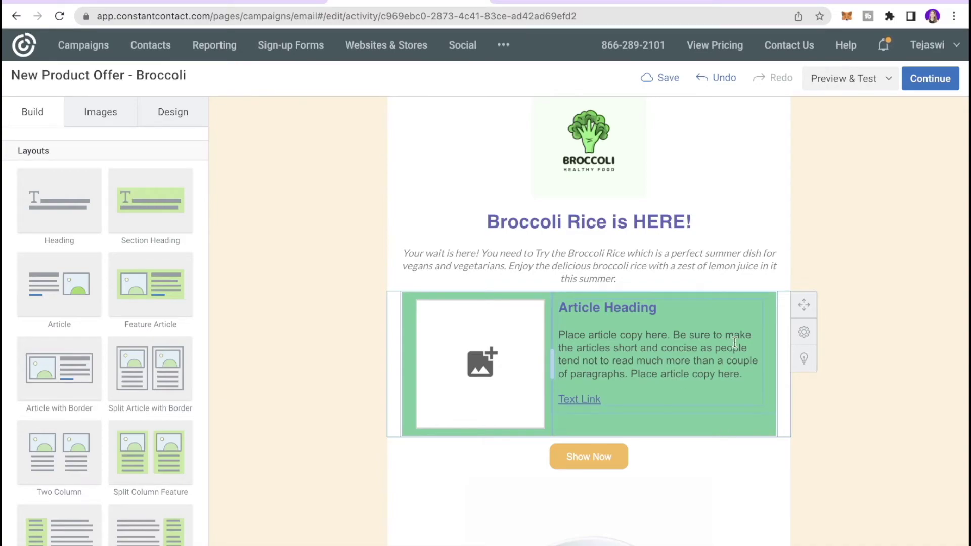
left_click(753, 339)
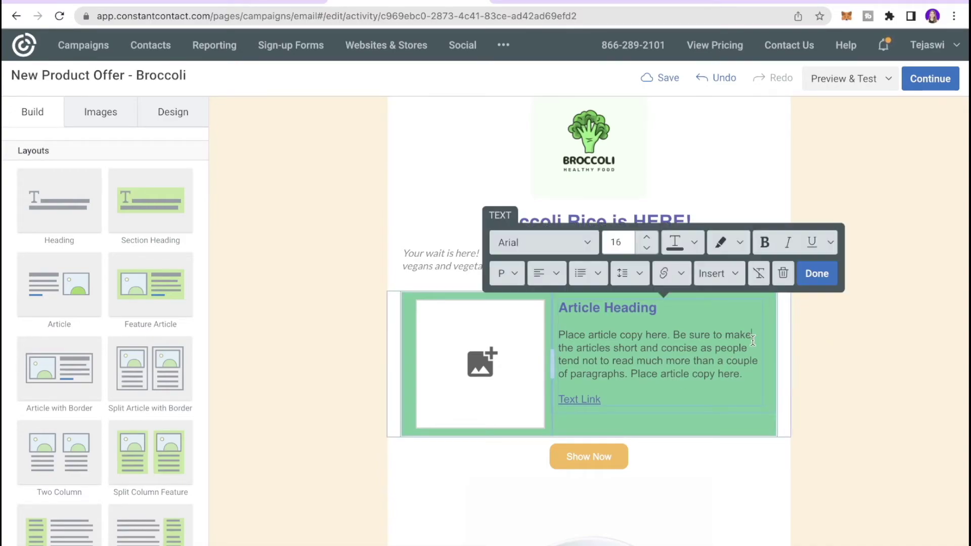
left_click(783, 273)
left_click(776, 281)
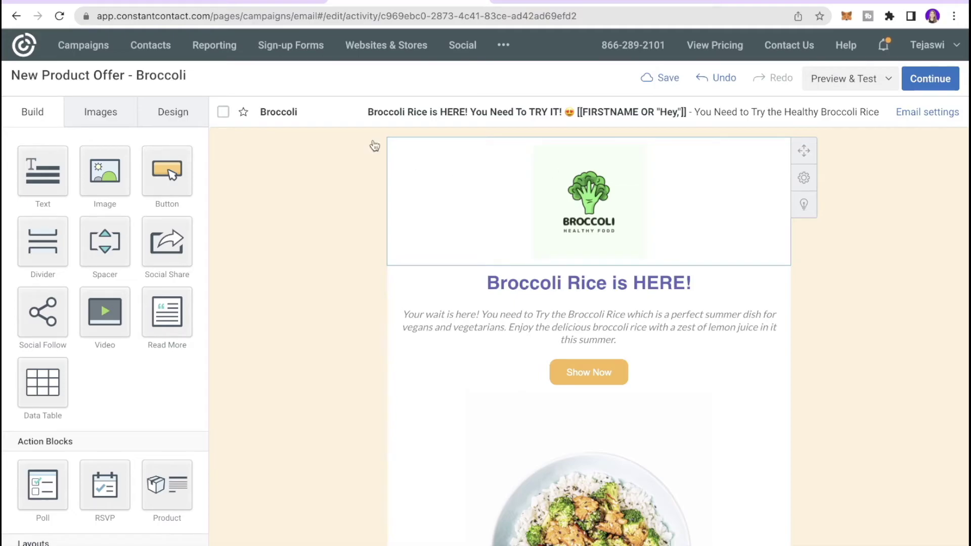
Set the email's outer background colour to light green
left_click(185, 120)
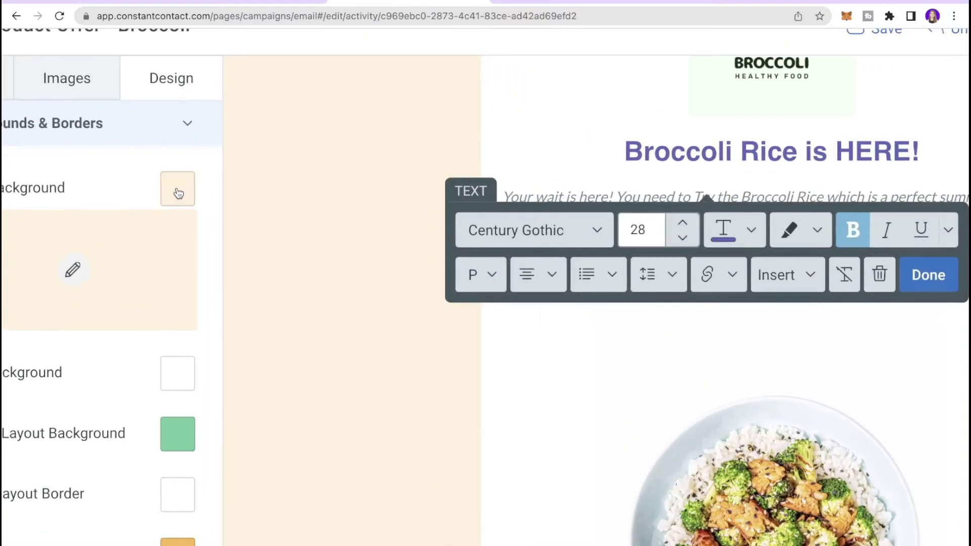
left_click(177, 193)
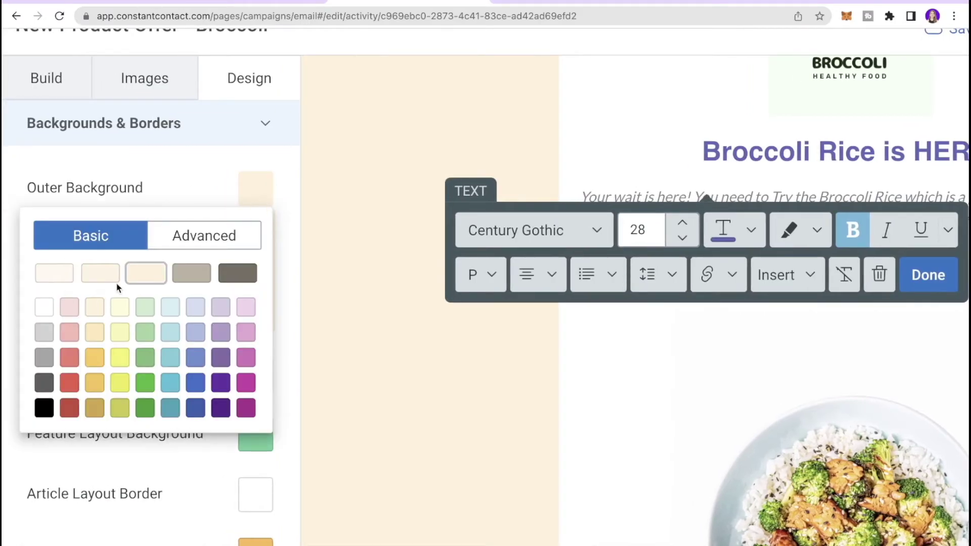
left_click(151, 309)
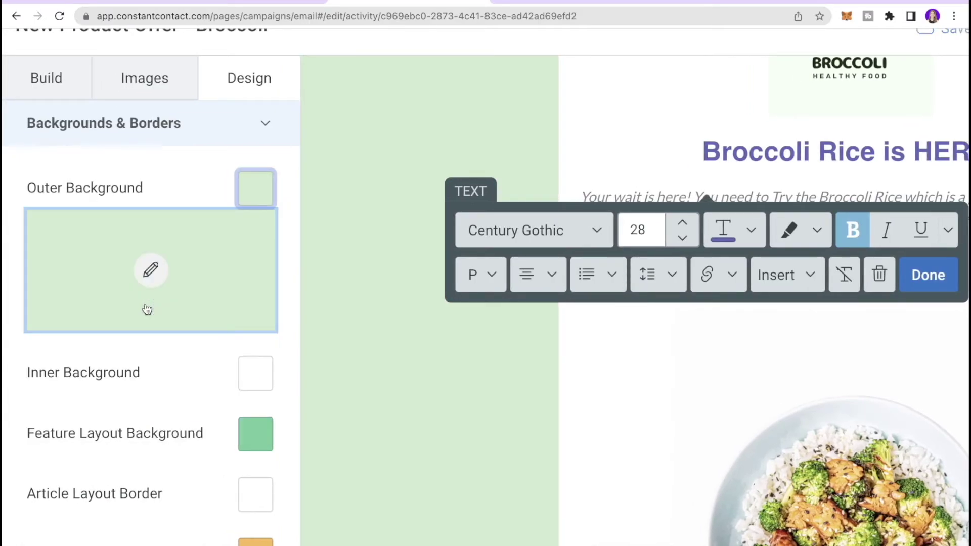
Try several built-in patterns on the outer background, starting with the dotted and geometric ones
left_click(152, 272)
left_click(151, 282)
left_click(106, 246)
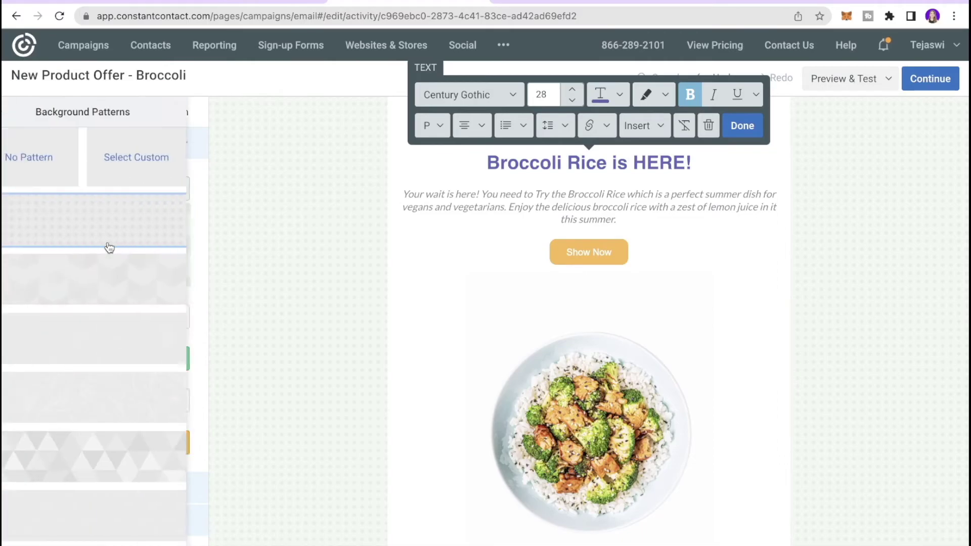
left_click(109, 282)
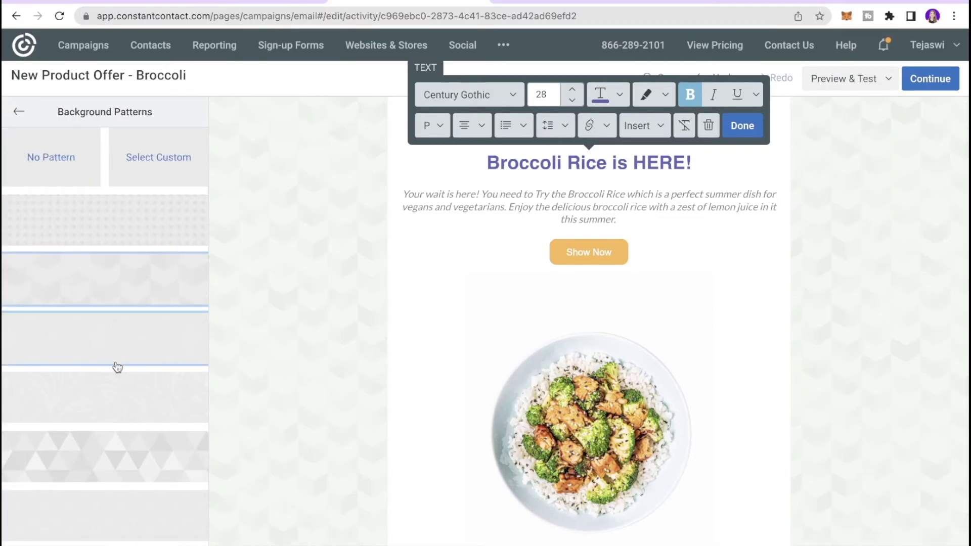
scroll(115, 369, "down", 2)
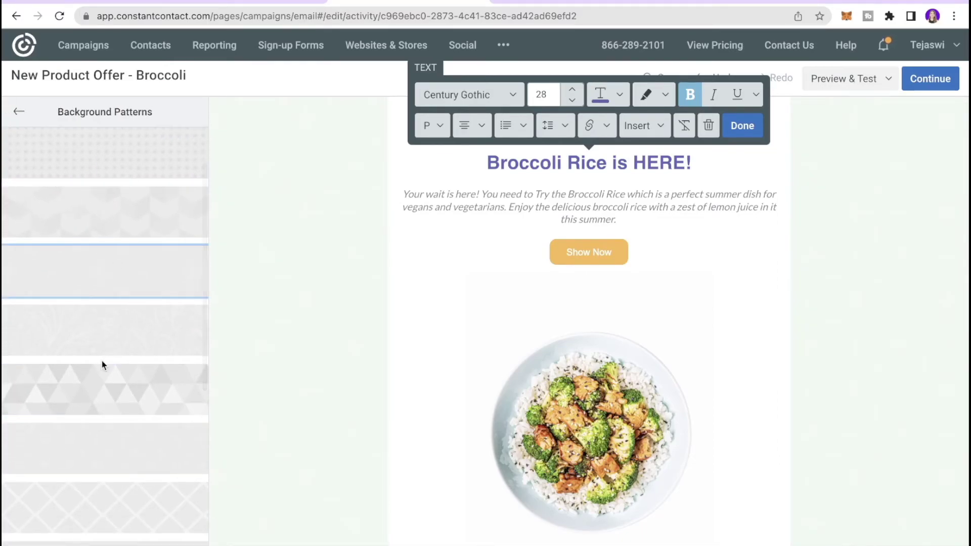
left_click(98, 379)
left_click(101, 329)
scroll(102, 329, "up", 3)
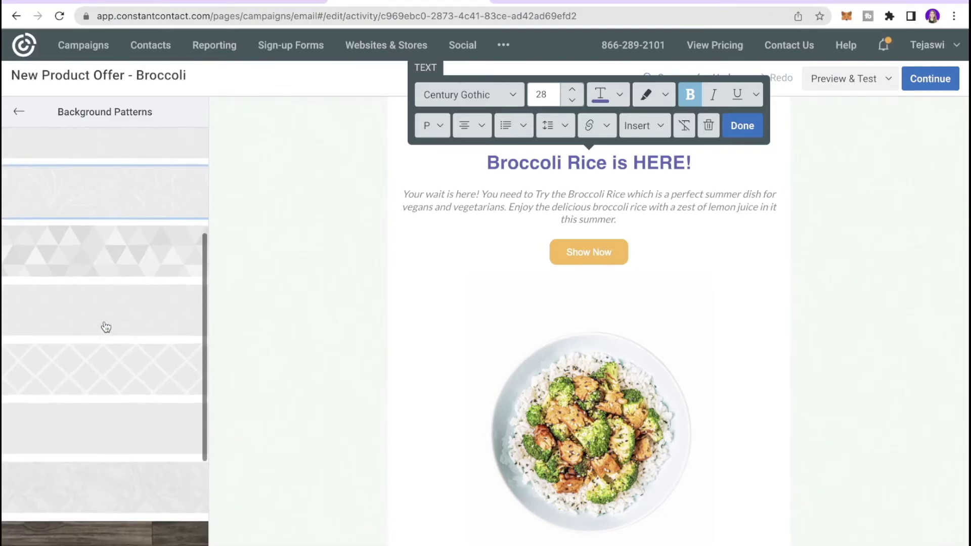
Open the image library for a custom background pattern, cancel it, and set the outer background to no pattern
left_click(168, 159)
left_click(169, 158)
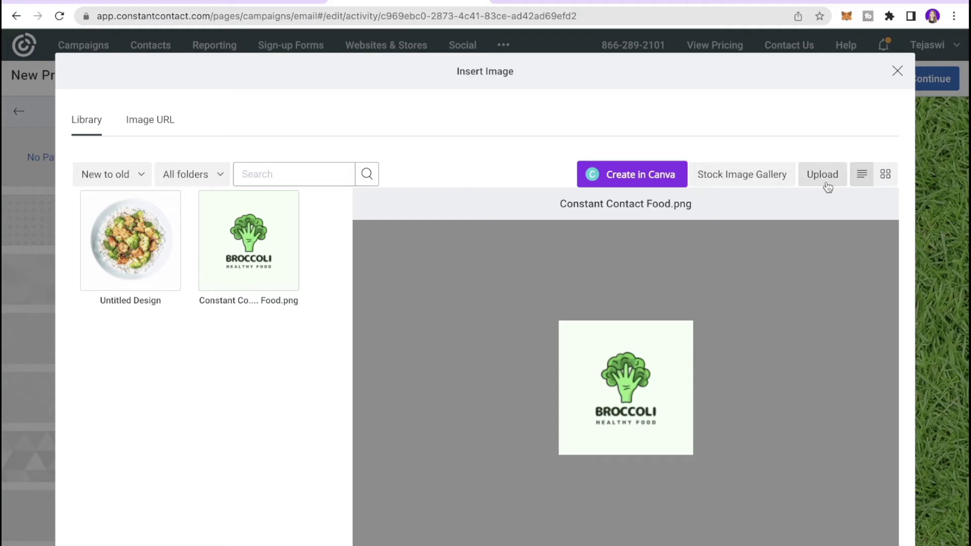
left_click(898, 71)
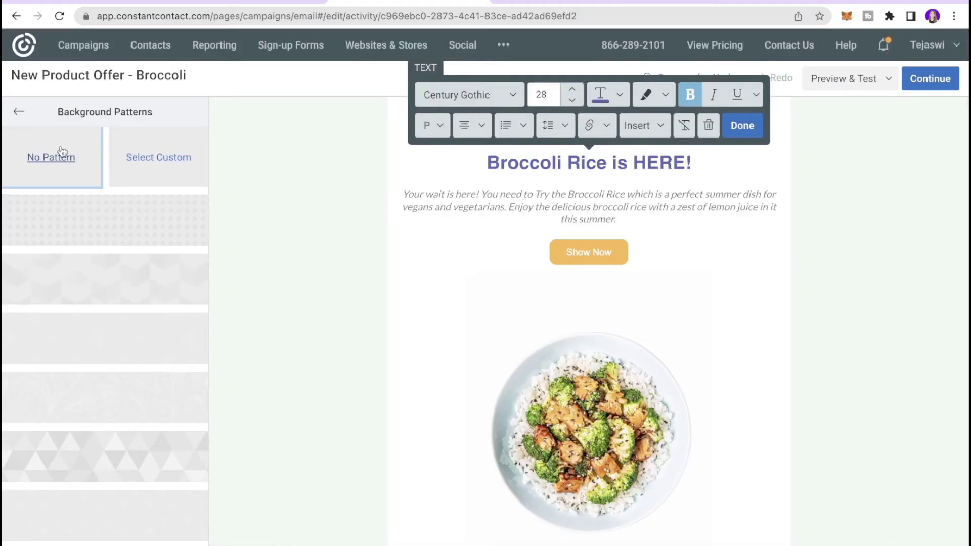
left_click(18, 112)
Set the email's inner background to the lightest white shade
left_click(177, 314)
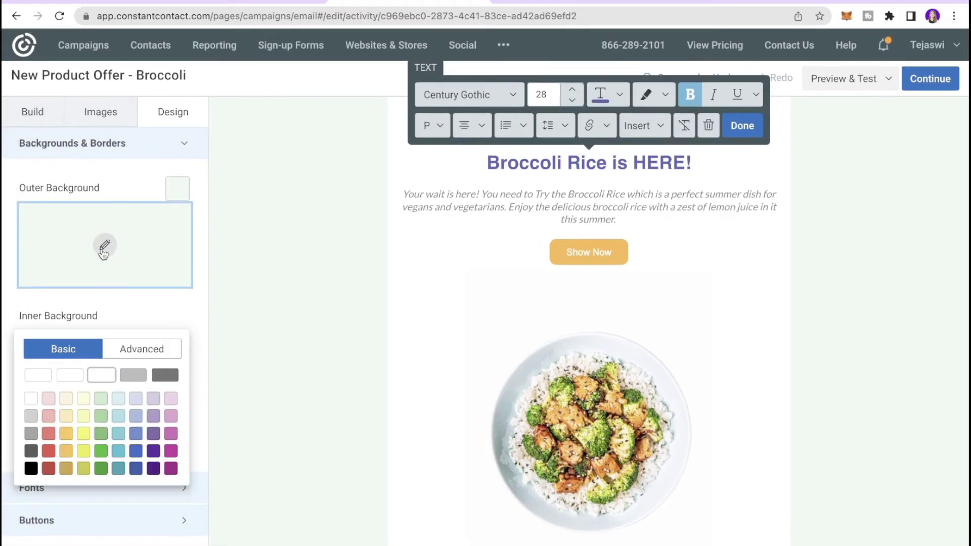
left_click(39, 379)
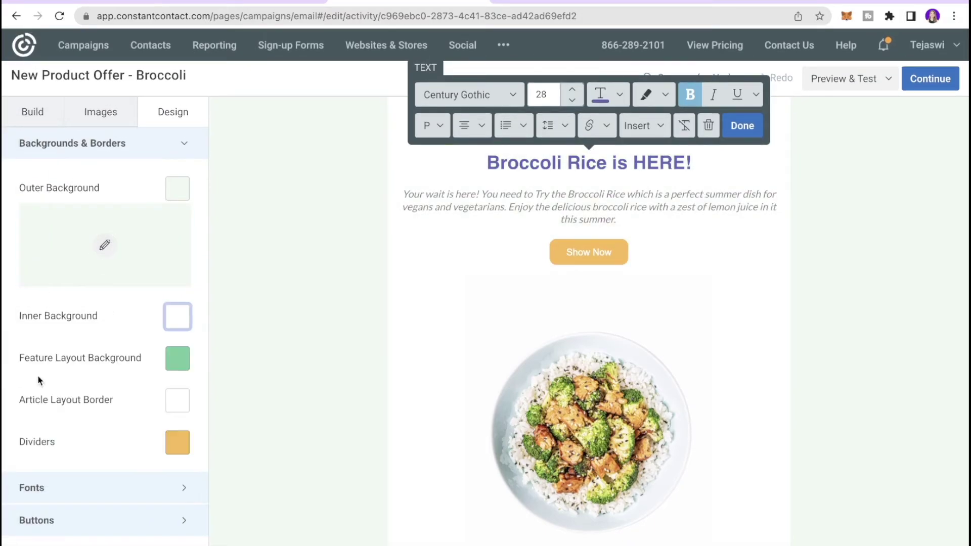
Change the email's button colour to bright green in the design settings
left_click(31, 488)
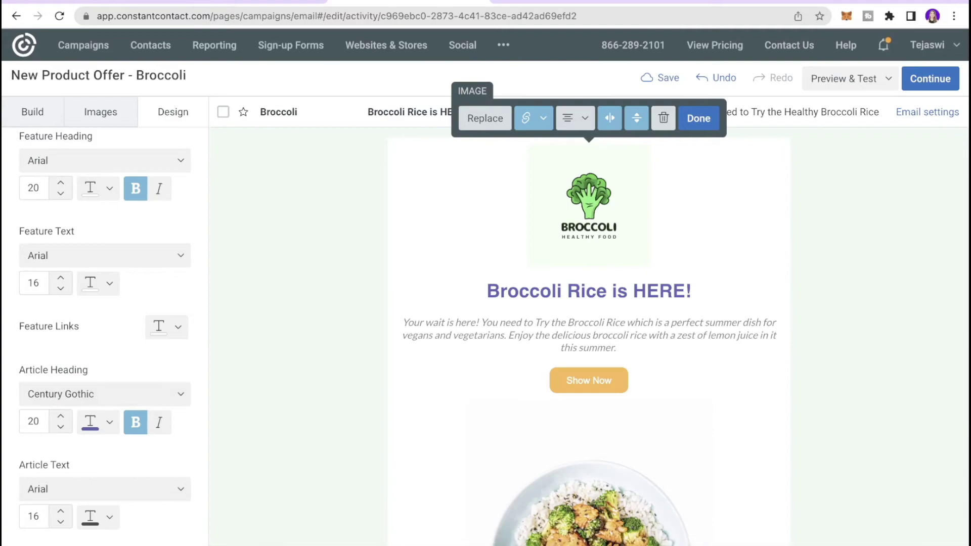
scroll(177, 368, "down", 5)
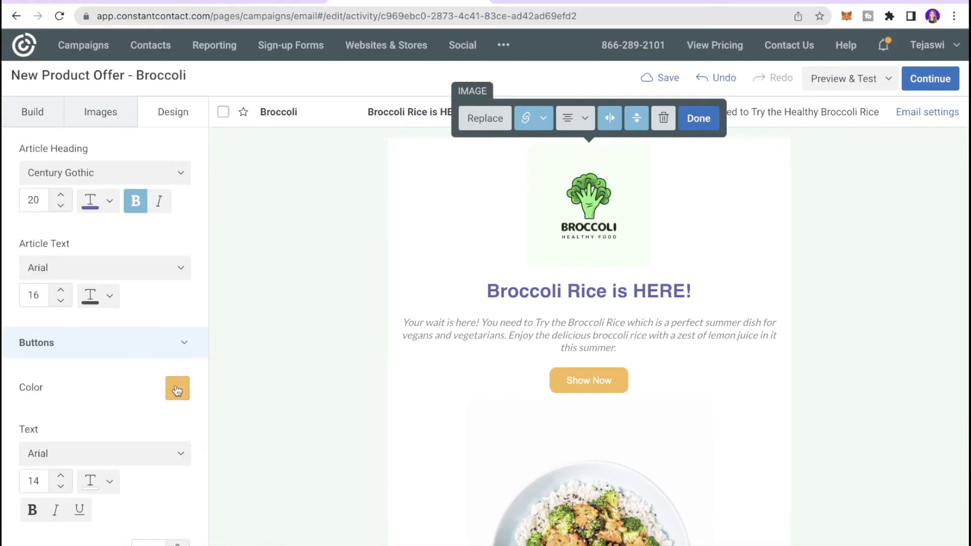
left_click(177, 387)
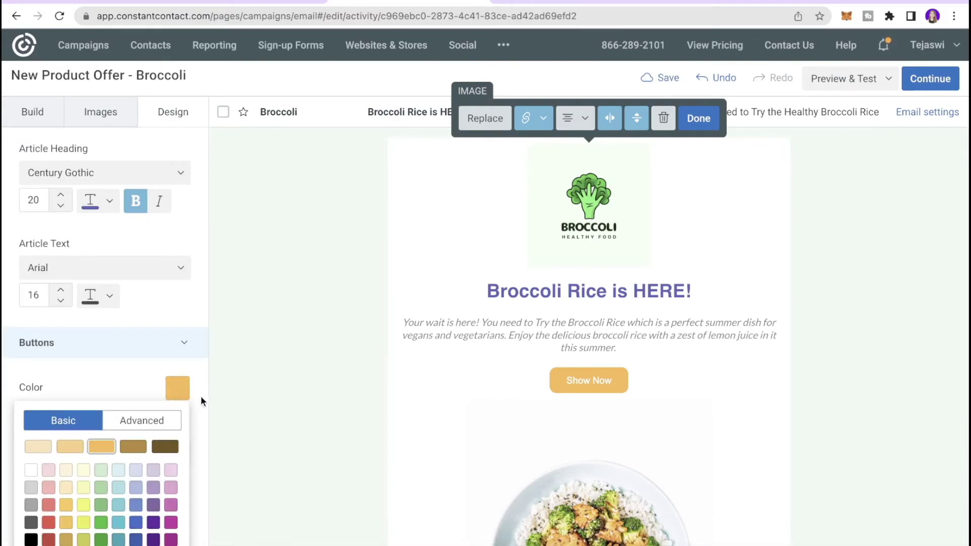
left_click(102, 523)
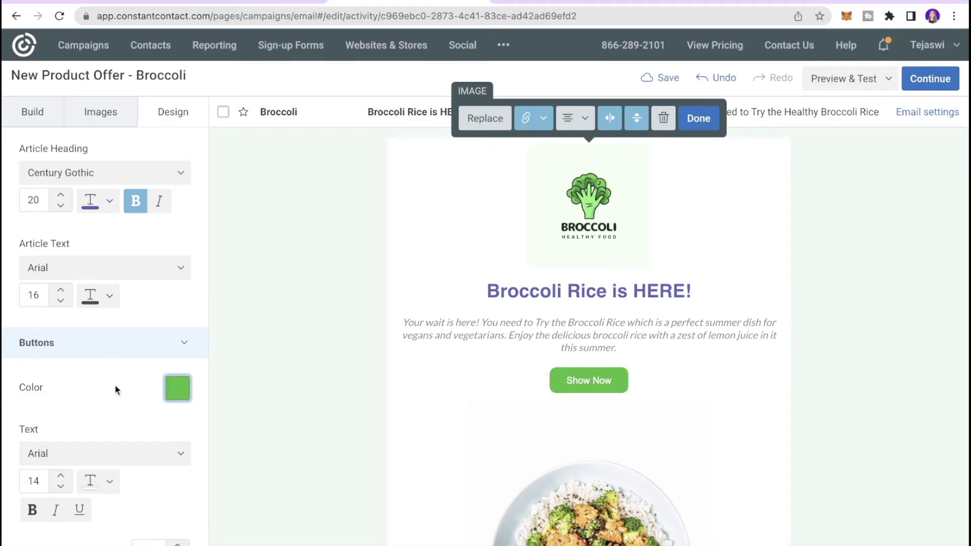
Set the button text font to Lato
left_click(181, 454)
scroll(152, 380, "down", 10)
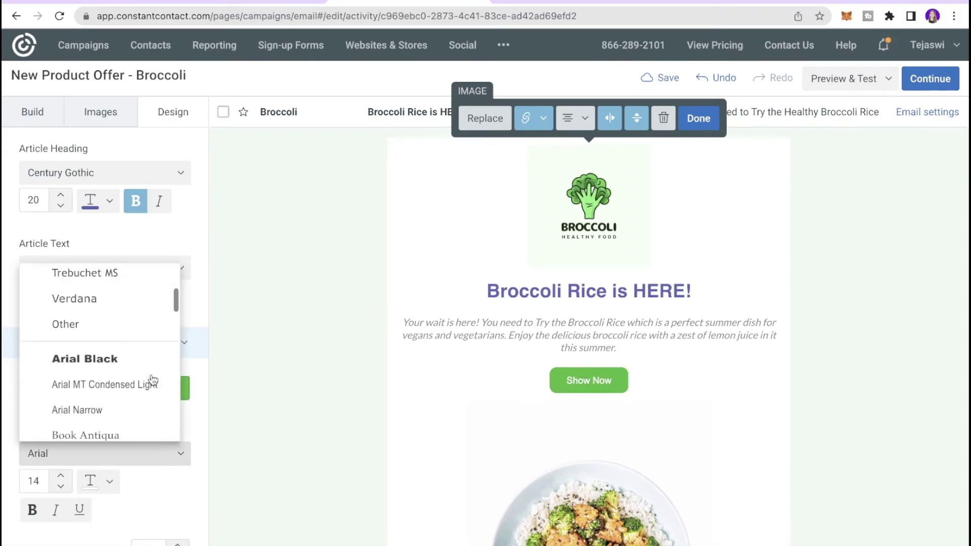
scroll(141, 392, "up", 5)
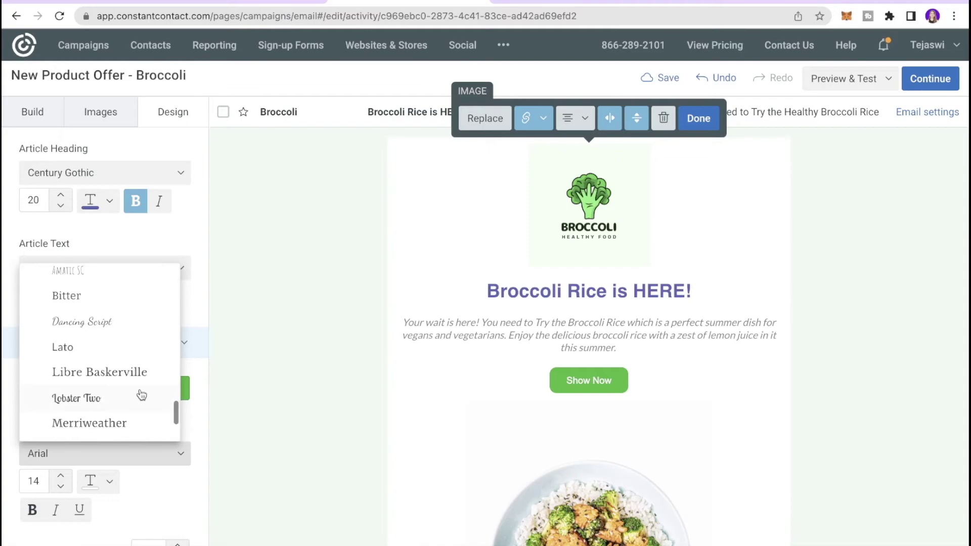
left_click(83, 348)
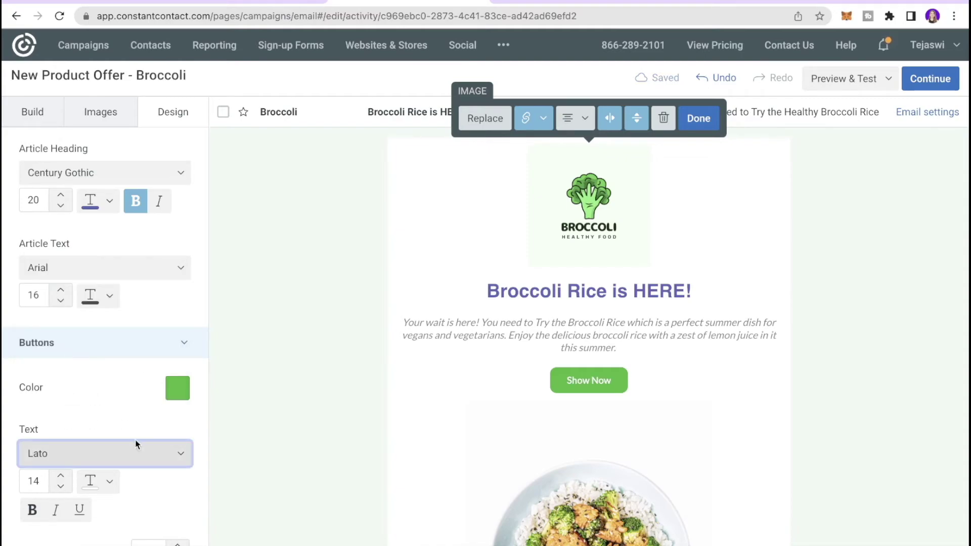
Increase the button text size to 19
left_click(61, 477)
left_click(61, 477)
left_click(61, 476)
left_click(62, 477)
left_click(61, 476)
left_click(61, 477)
left_click(61, 477)
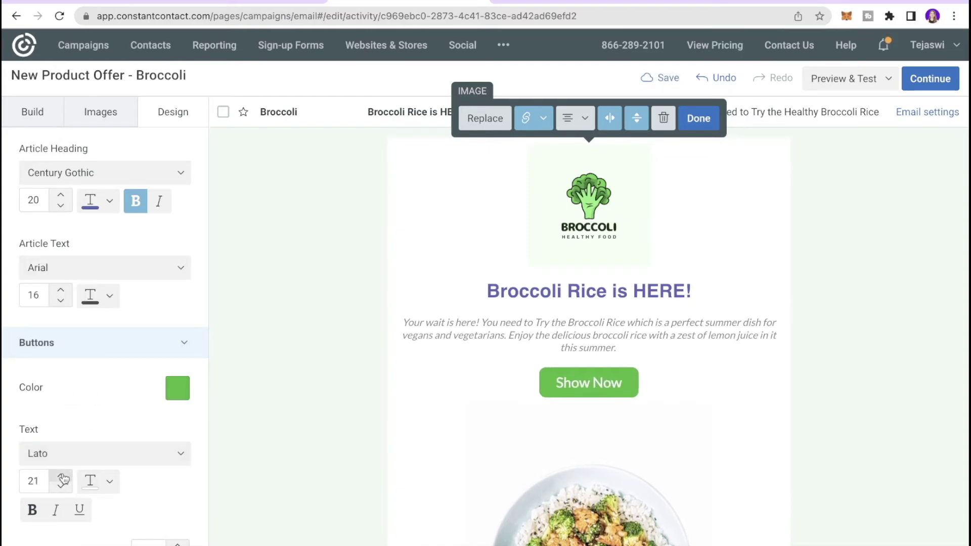
left_click(61, 476)
left_click(61, 487)
left_click(61, 487)
left_click(62, 487)
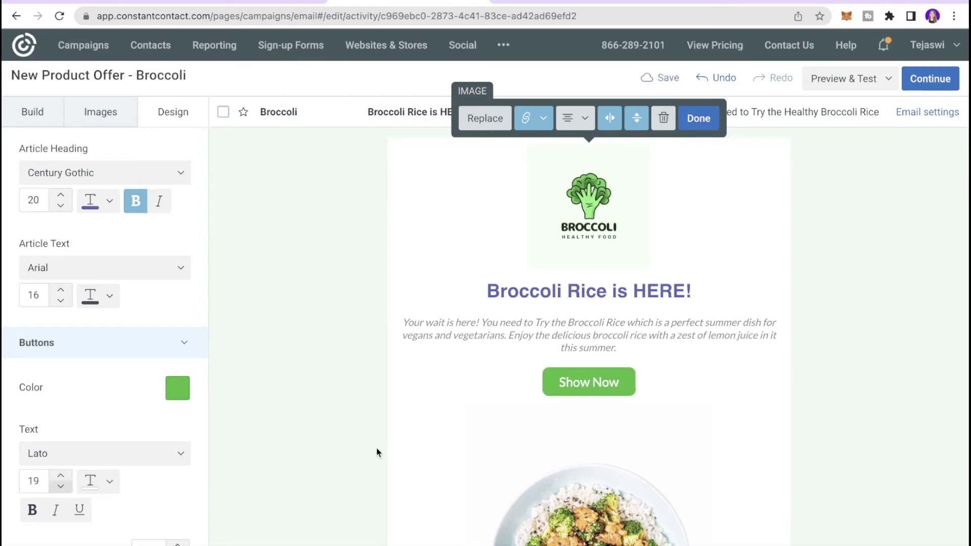
left_click(438, 472)
Recolour the whole "Broccoli Rice is HERE!" heading dark green
left_click(482, 287)
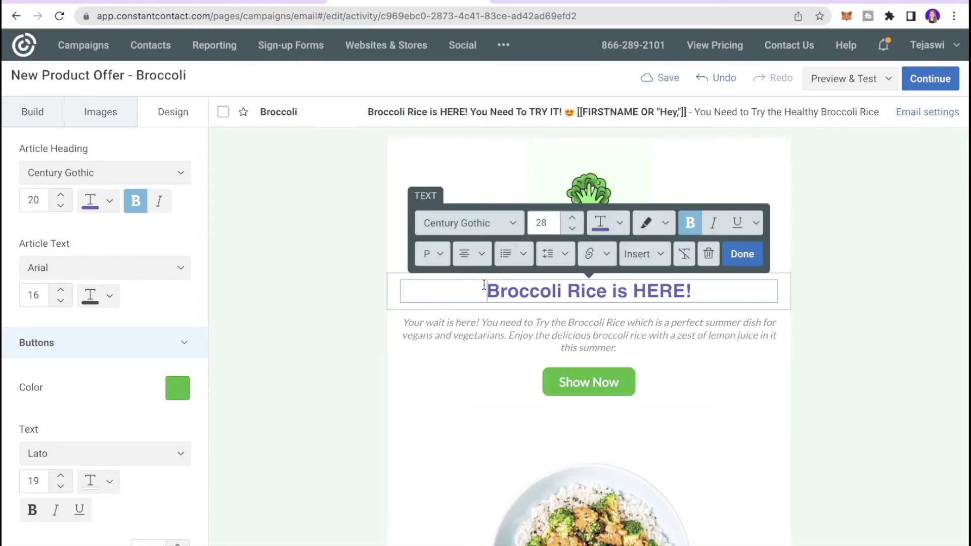
scroll(481, 282, "down", 1)
left_click_drag(481, 281, 710, 277)
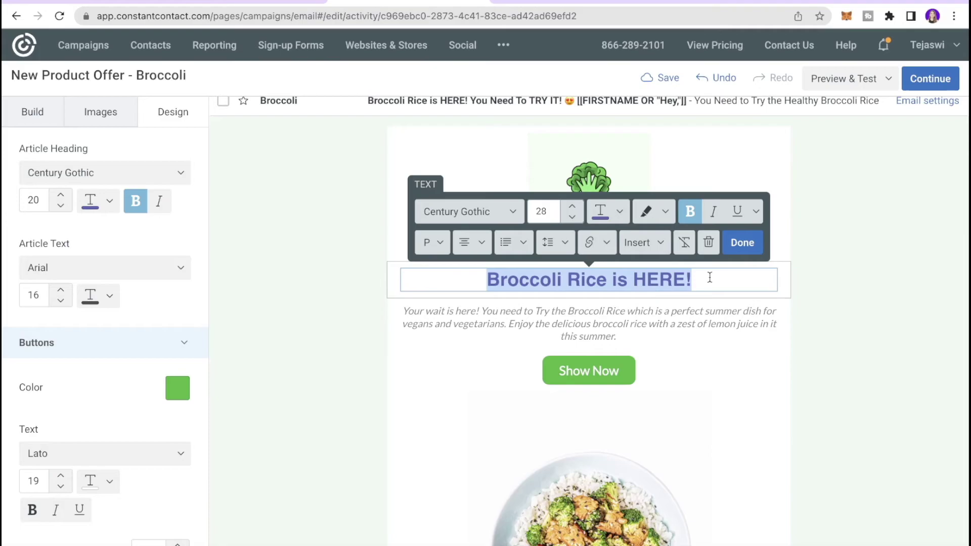
left_click(607, 212)
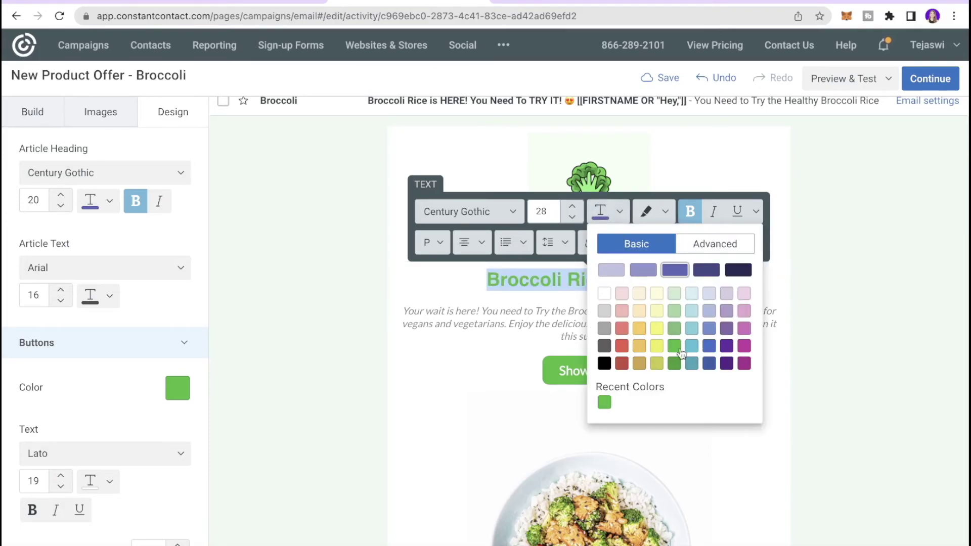
left_click(674, 362)
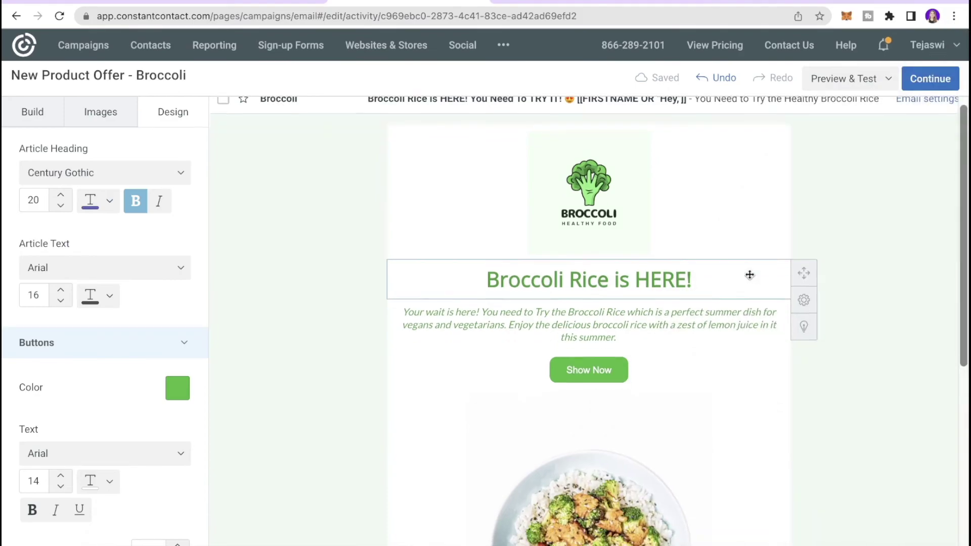
scroll(750, 275, "down", 10)
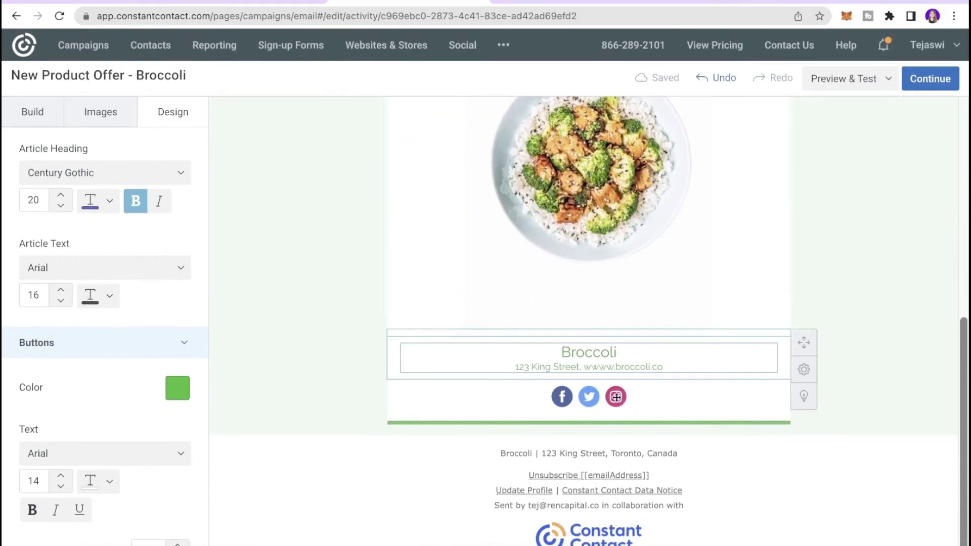
Change the footer's social follow icons to the black circle style
left_click(646, 401)
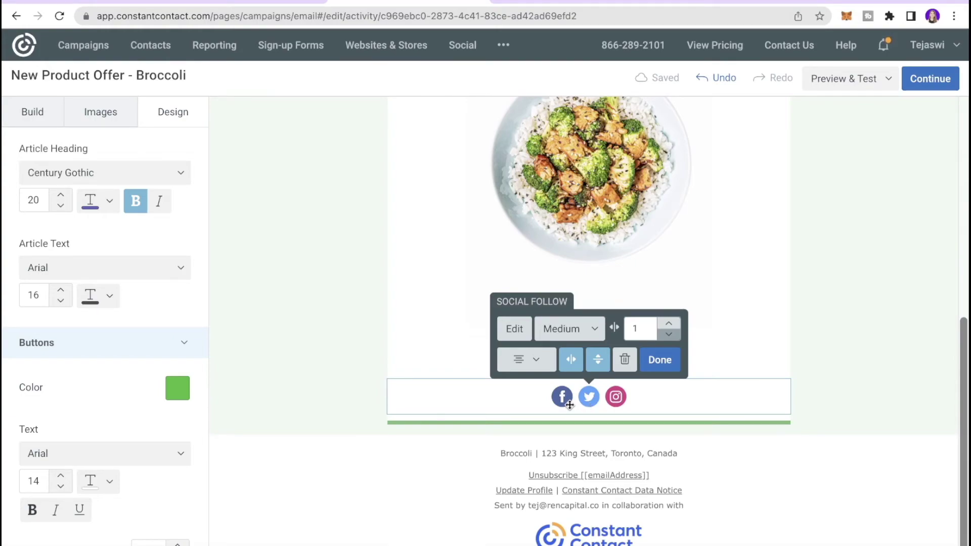
left_click(524, 329)
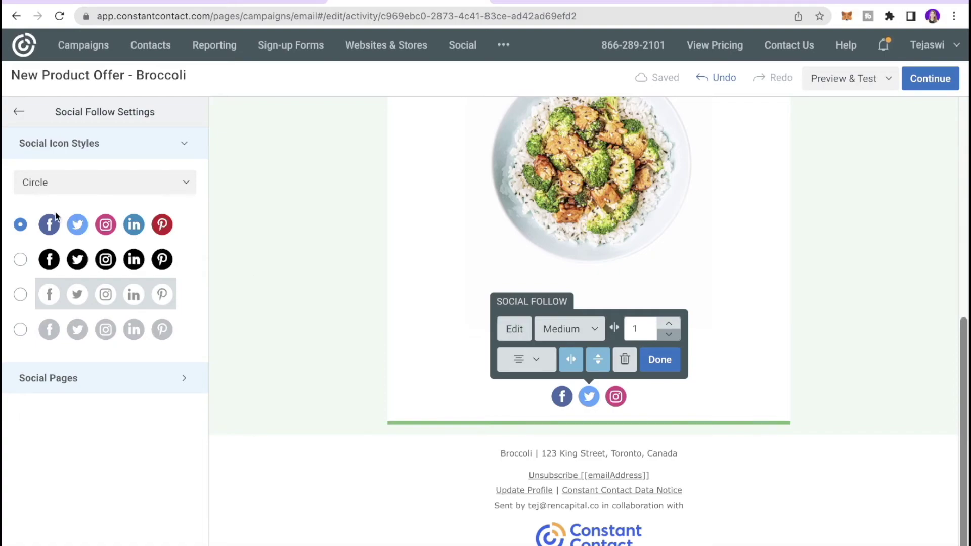
left_click(21, 260)
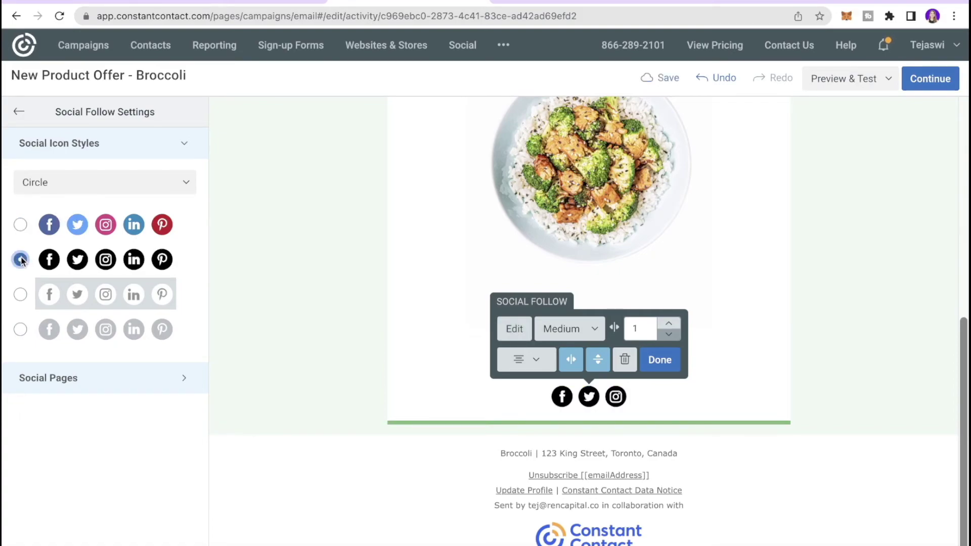
Try the Square and Silhouette shapes for the social icons and return to Circle
left_click(83, 183)
left_click(73, 232)
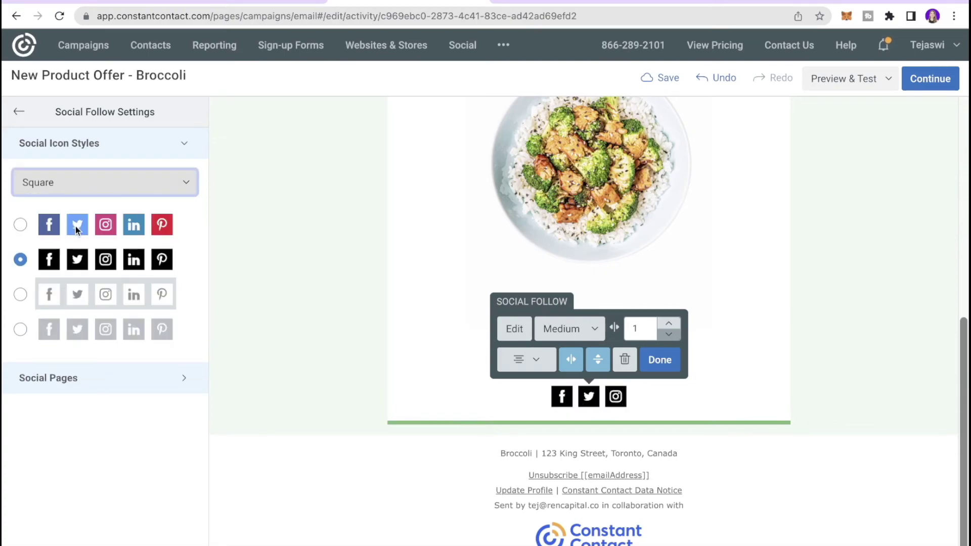
left_click(91, 191)
left_click(68, 259)
left_click(102, 184)
left_click(71, 286)
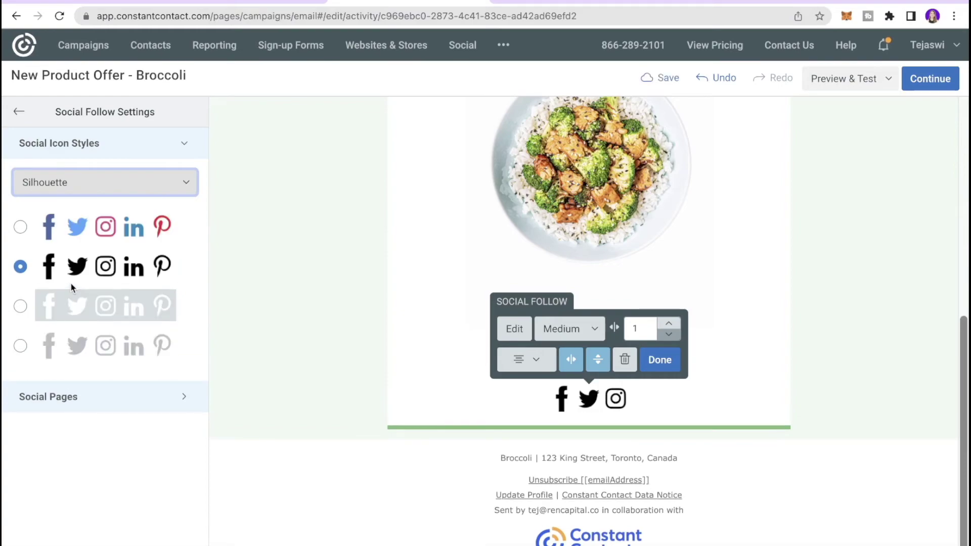
left_click(126, 185)
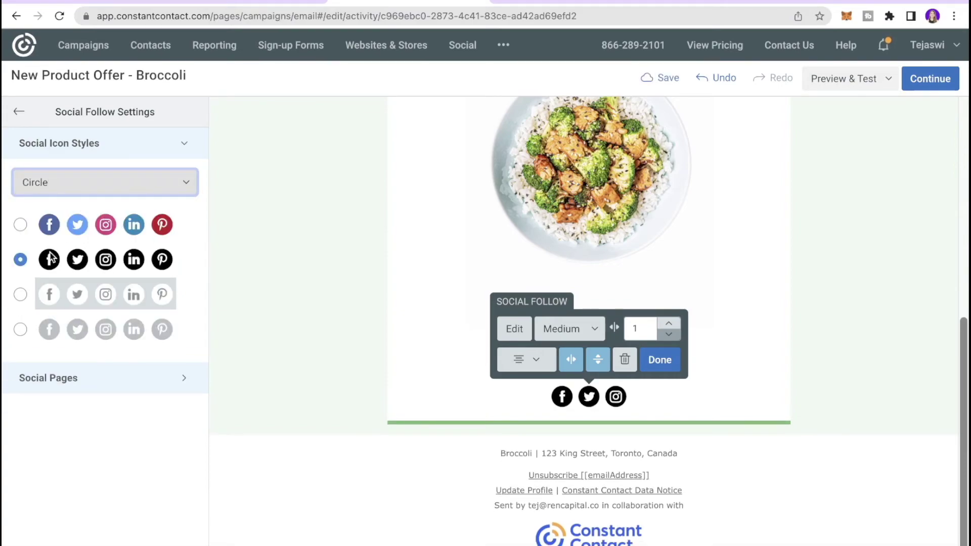
Try the white and grey colour variants of the circular social icons and return to black
left_click(20, 260)
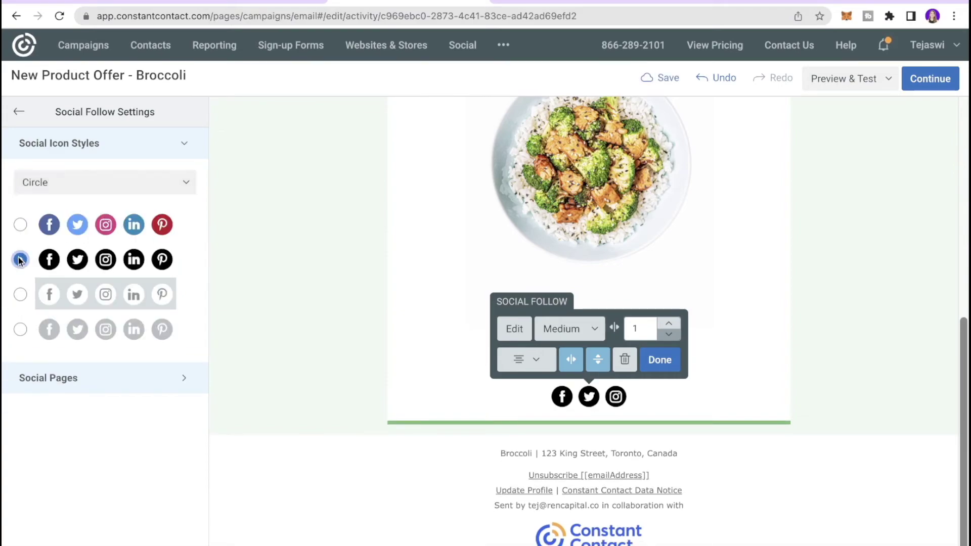
left_click(24, 292)
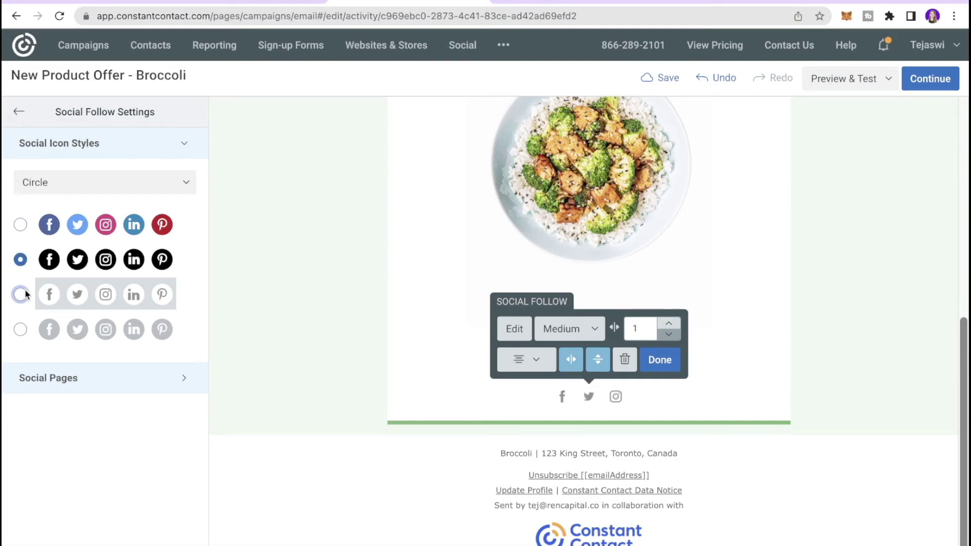
left_click(22, 329)
left_click(20, 260)
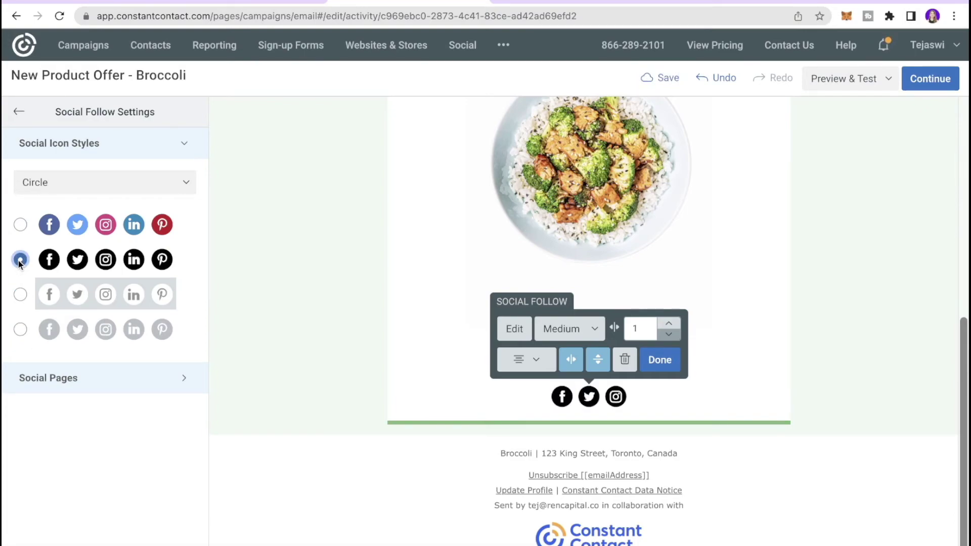
Examine the social page link fields for Facebook, Twitter and Instagram and the other networks that can be added
left_click(140, 377)
scroll(187, 356, "down", 3)
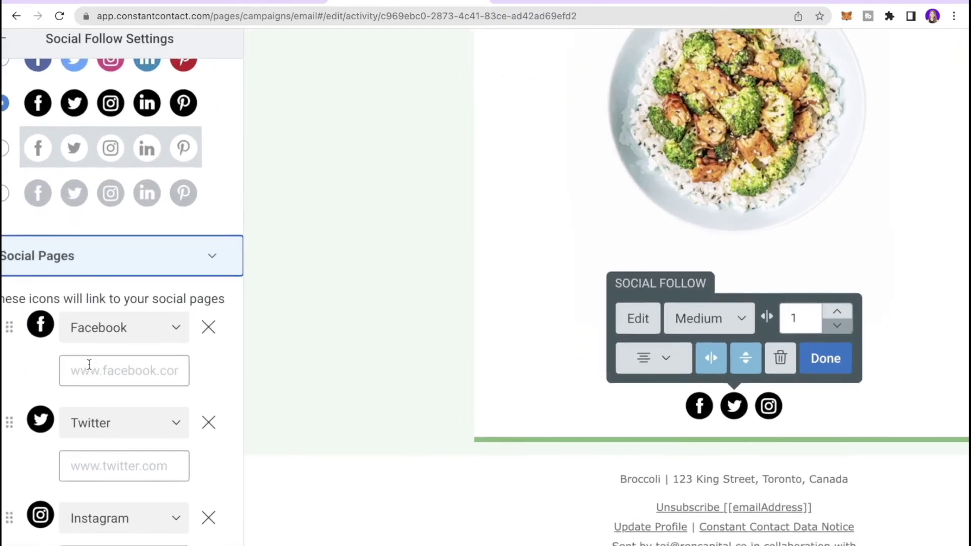
scroll(89, 364, "down", 3)
scroll(89, 365, "left", 1)
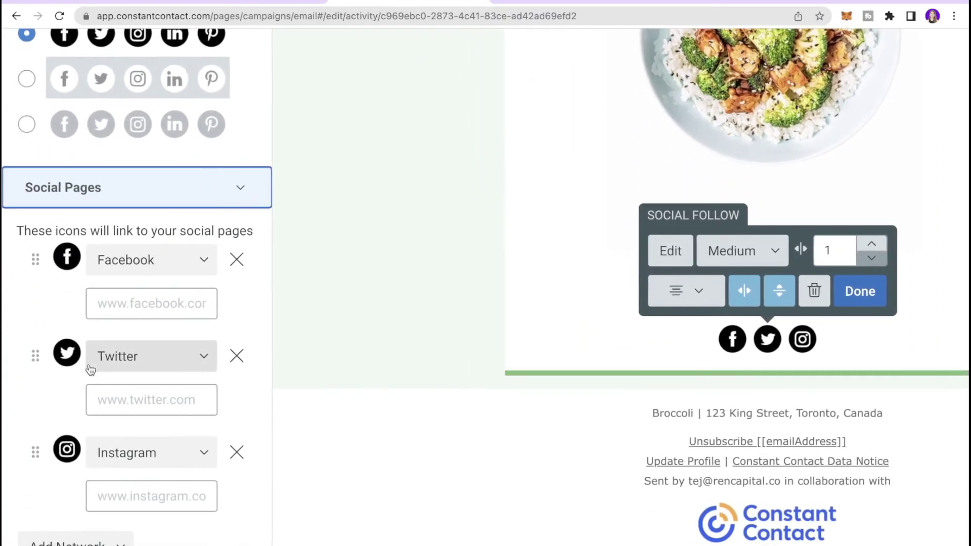
left_click(126, 306)
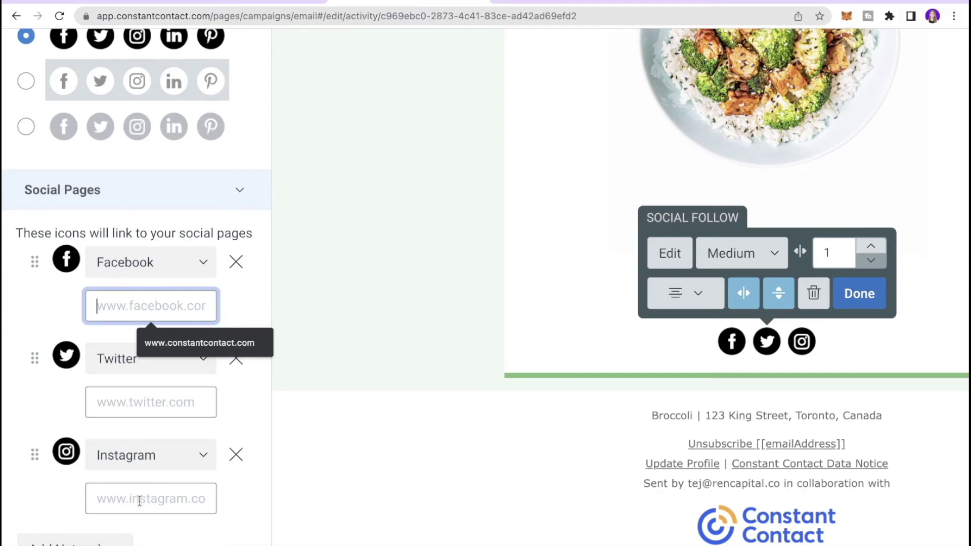
left_click(114, 542)
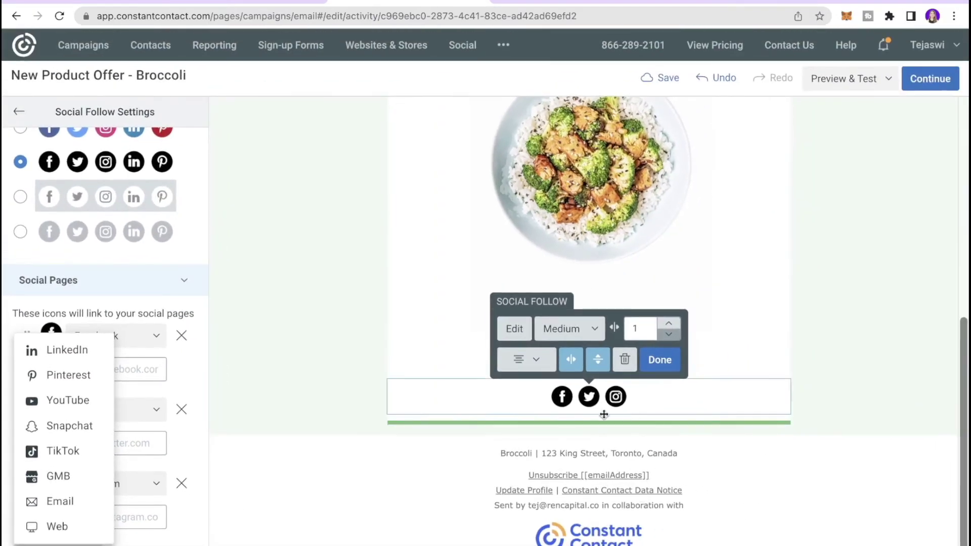
Try the Small and Large sizes on the social icons and return to Medium
left_click(589, 397)
left_click(569, 328)
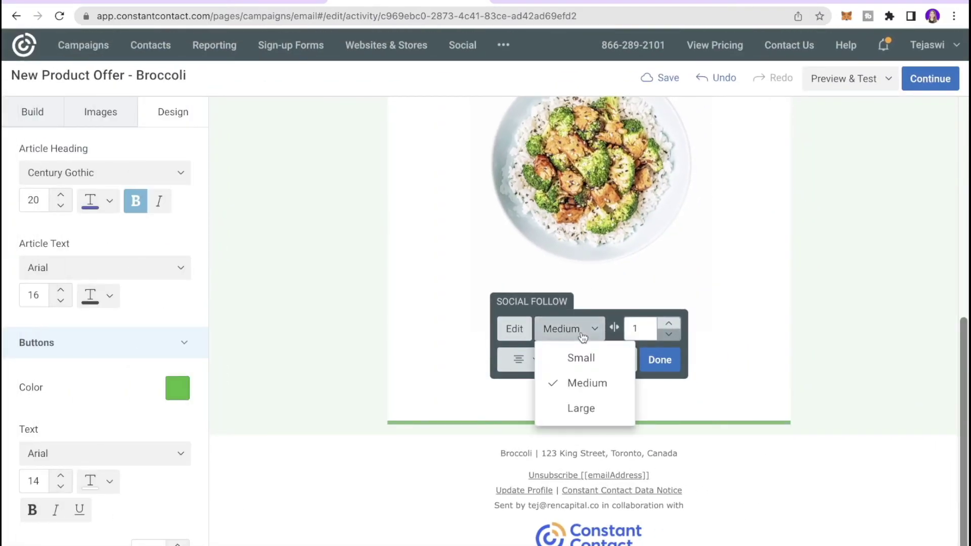
left_click(579, 355)
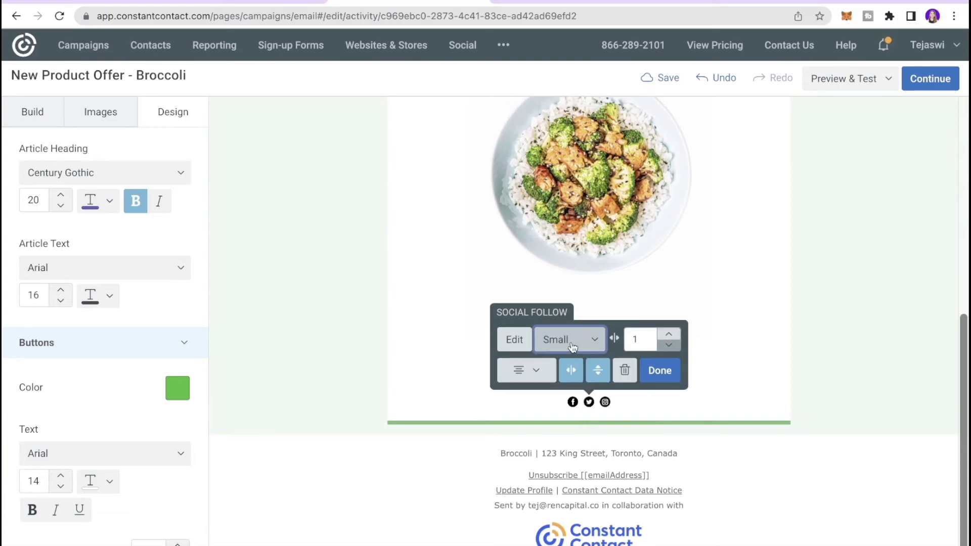
left_click(572, 347)
left_click(590, 420)
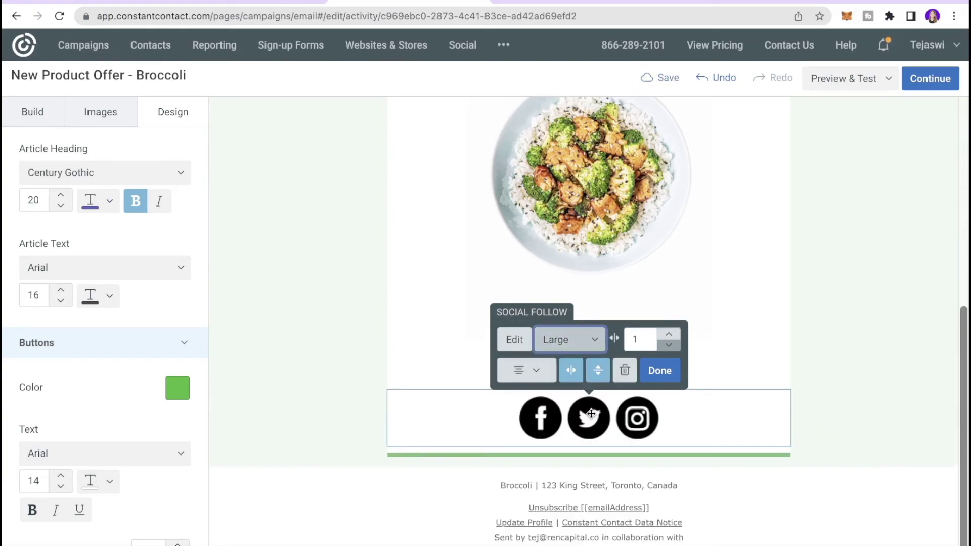
left_click(586, 343)
left_click(581, 393)
Try social icon spacings of 2 and 3 and return the spacing to 1
left_click(670, 335)
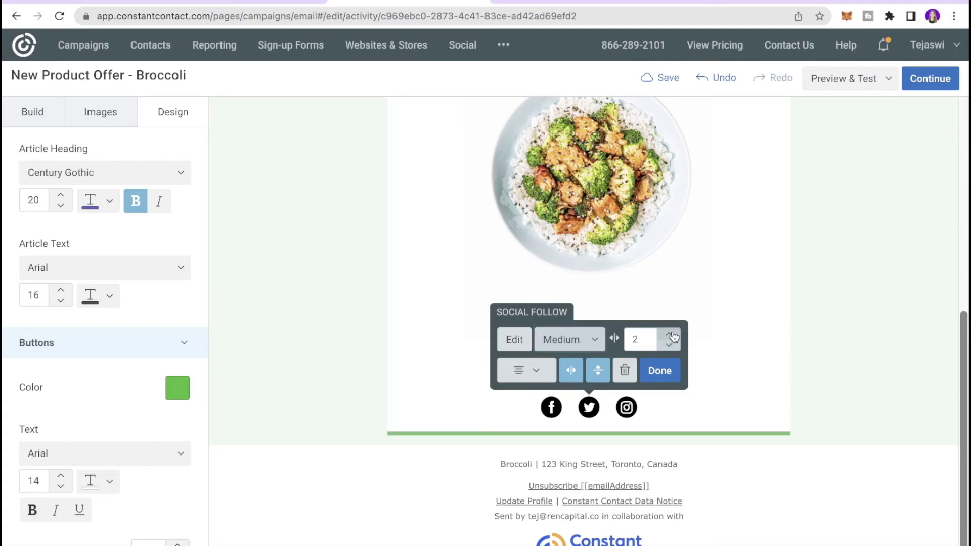
left_click(669, 335)
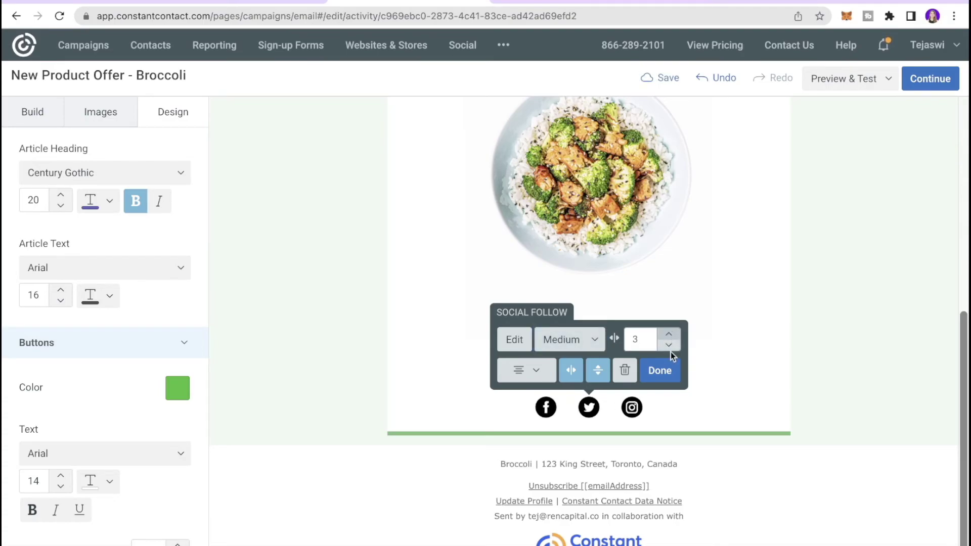
left_click(669, 345)
left_click(669, 346)
left_click(670, 334)
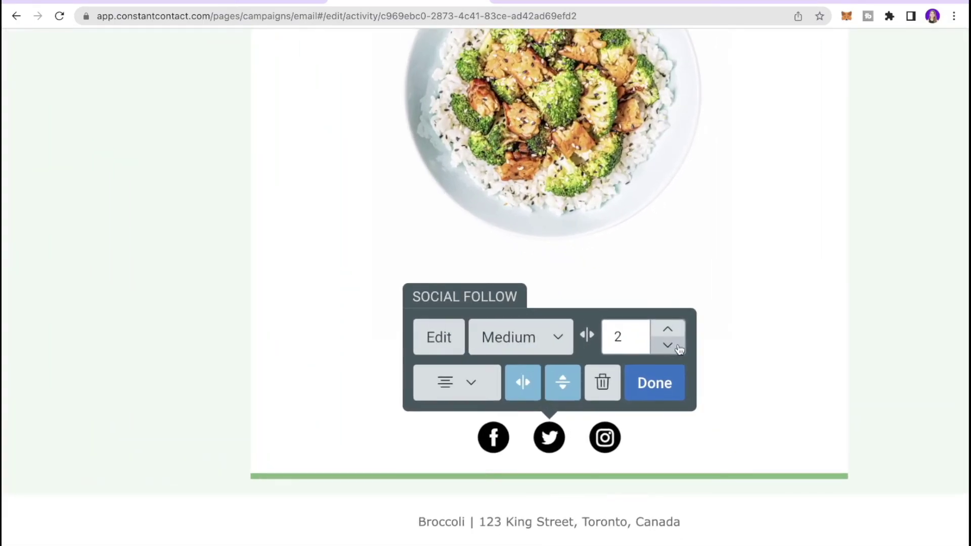
left_click(675, 330)
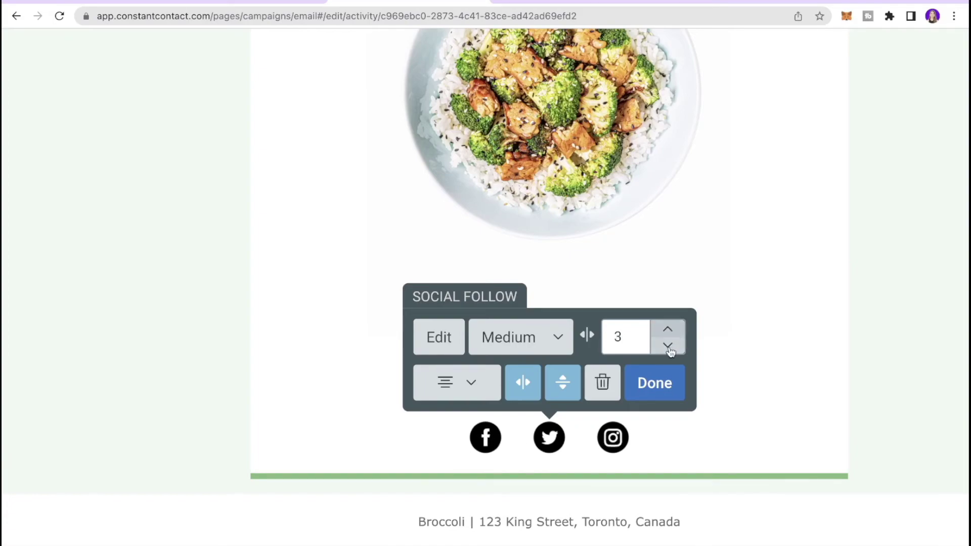
left_click(668, 346)
left_click(668, 346)
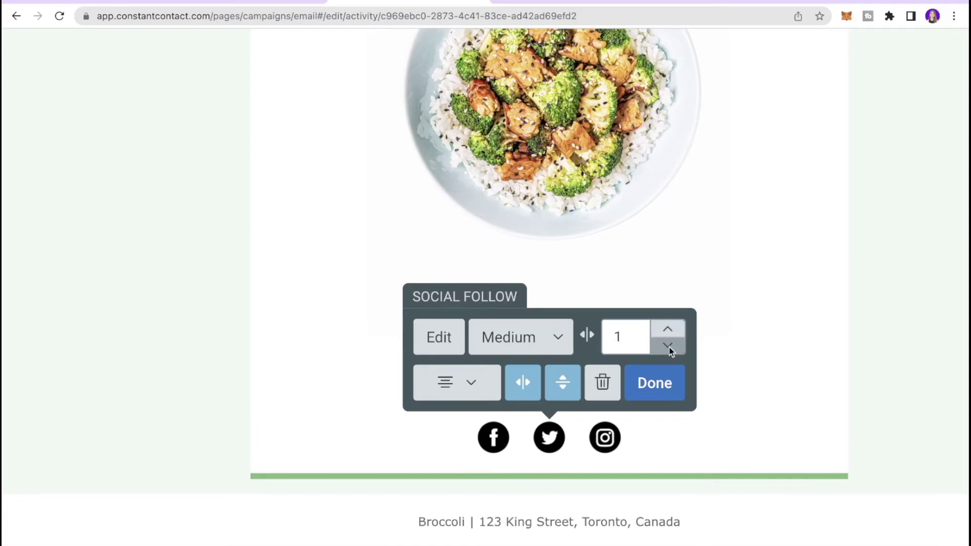
Try left and right alignment for the social icons, return them to centre and finish editing the block
left_click(469, 383)
left_click(467, 419)
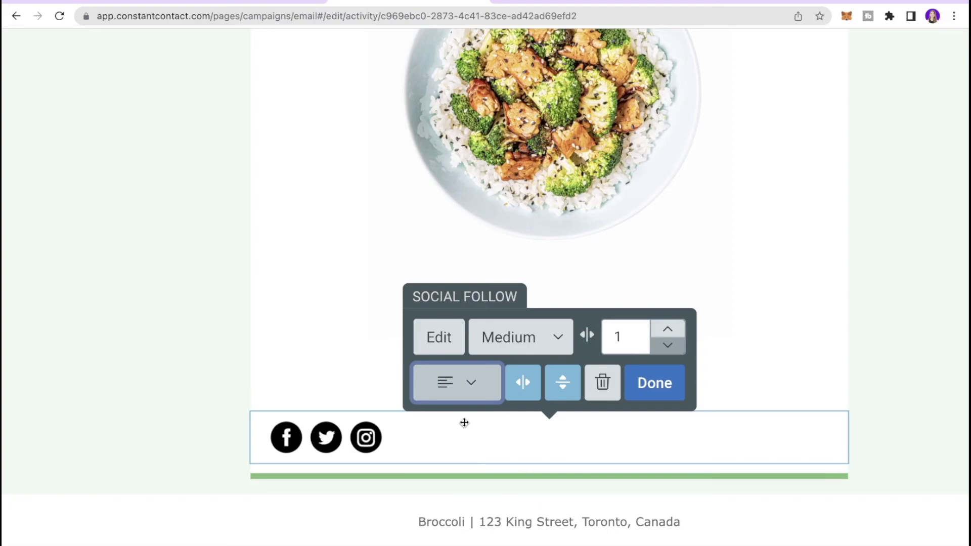
left_click(470, 397)
left_click(472, 459)
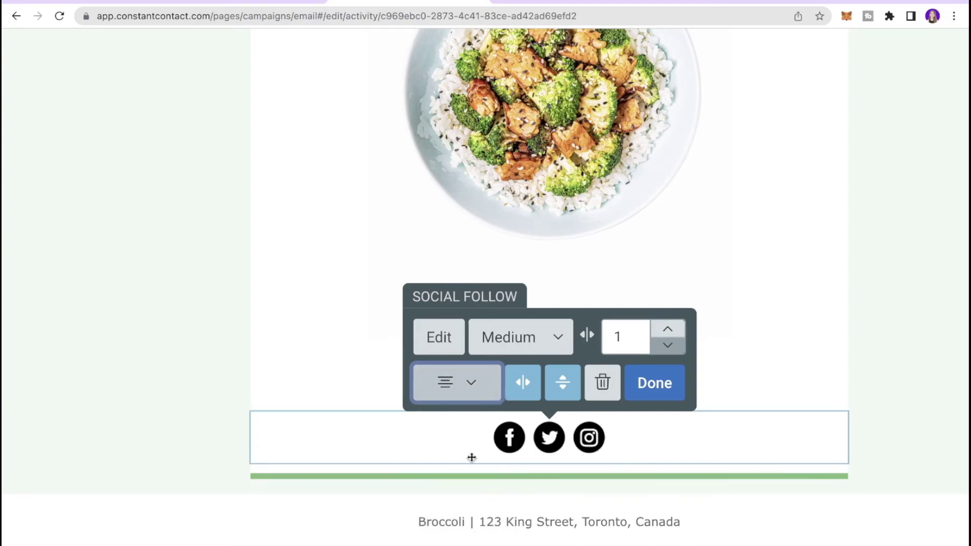
left_click(486, 394)
left_click(491, 496)
left_click(470, 383)
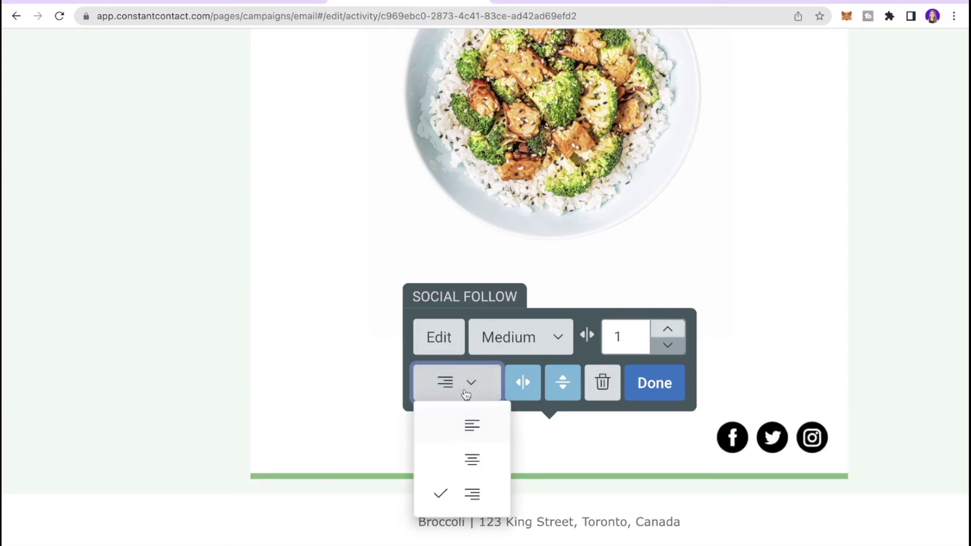
left_click(472, 459)
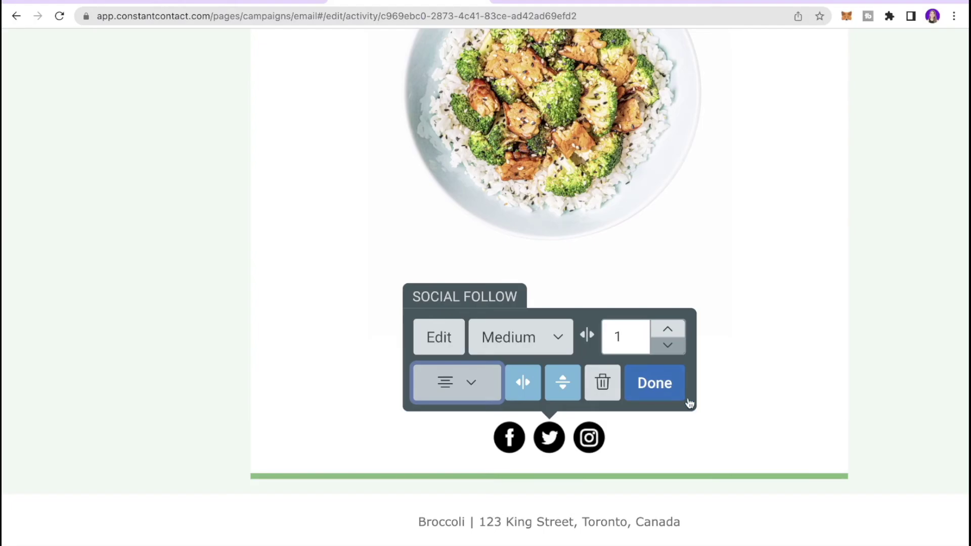
left_click(667, 386)
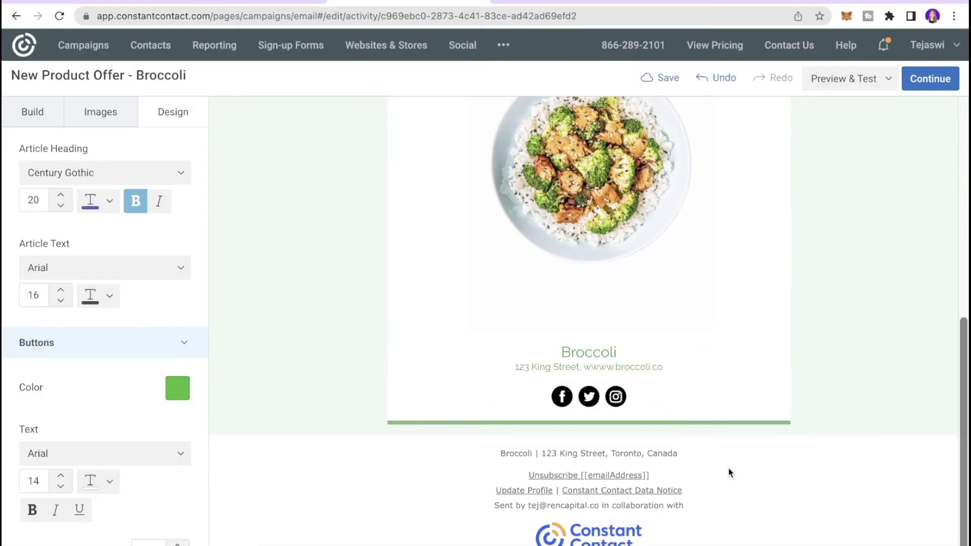
View the footer's physical address details without changing them, and look at the email's preview and test options
left_click(729, 471)
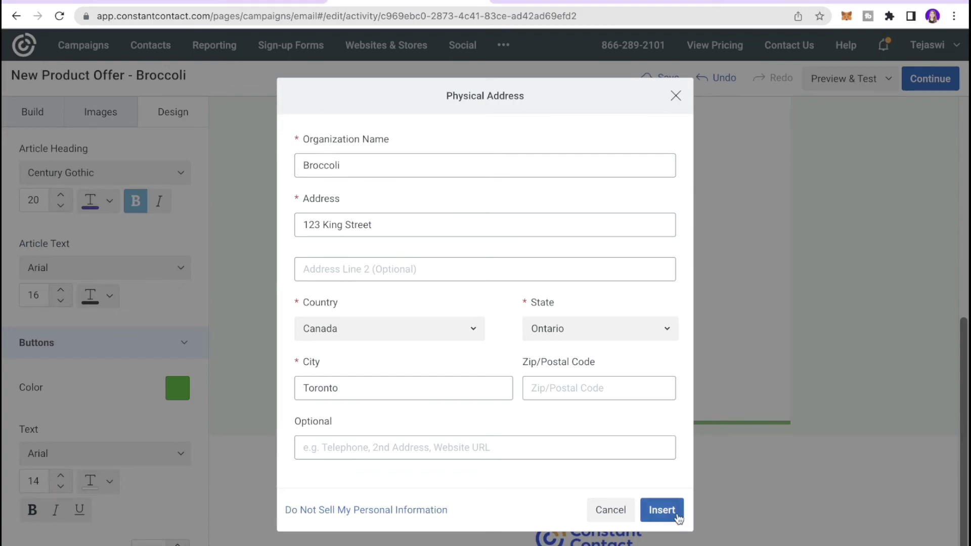
left_click(677, 96)
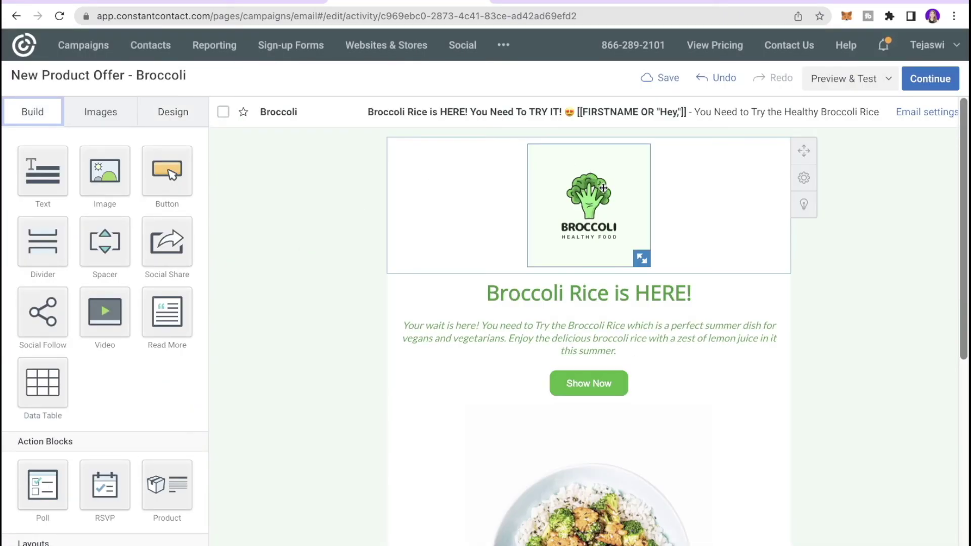
left_click(877, 78)
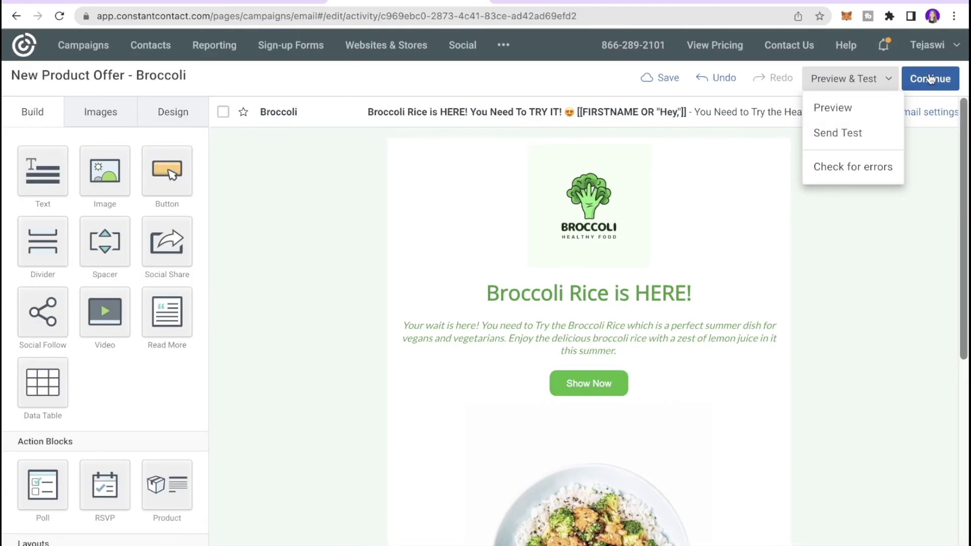
Continue to the sending page with Regulars as the recipient list, and review the campaign info and physical address
left_click(930, 79)
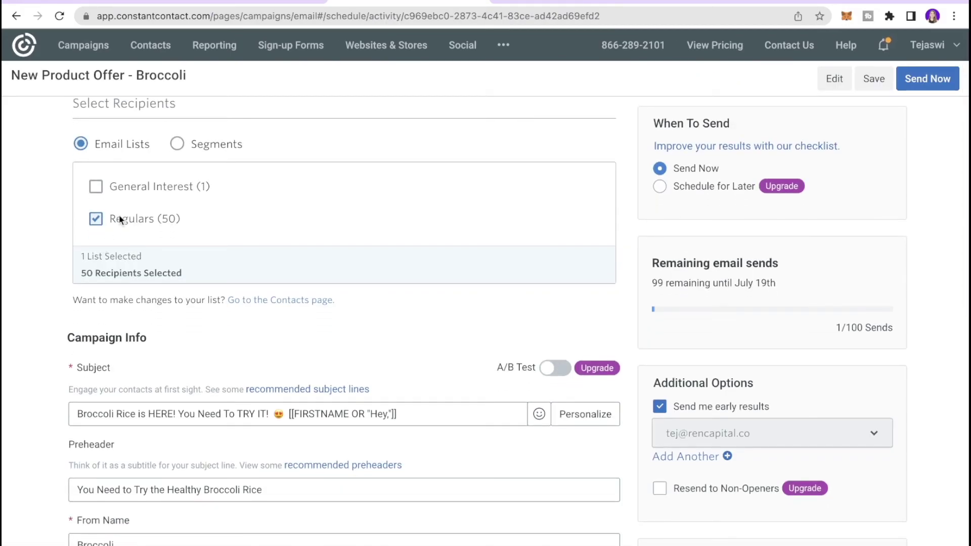
scroll(114, 216, "down", 4)
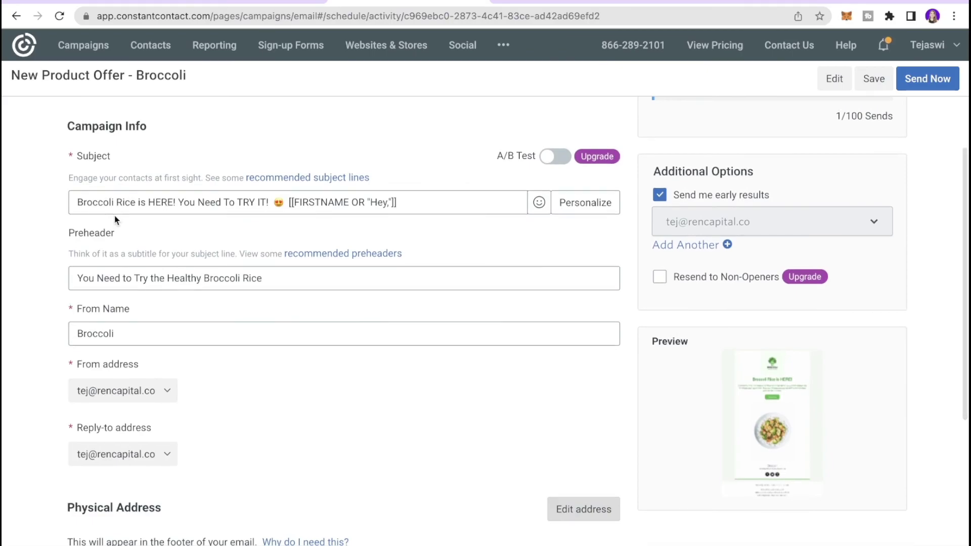
scroll(54, 499, "down", 5)
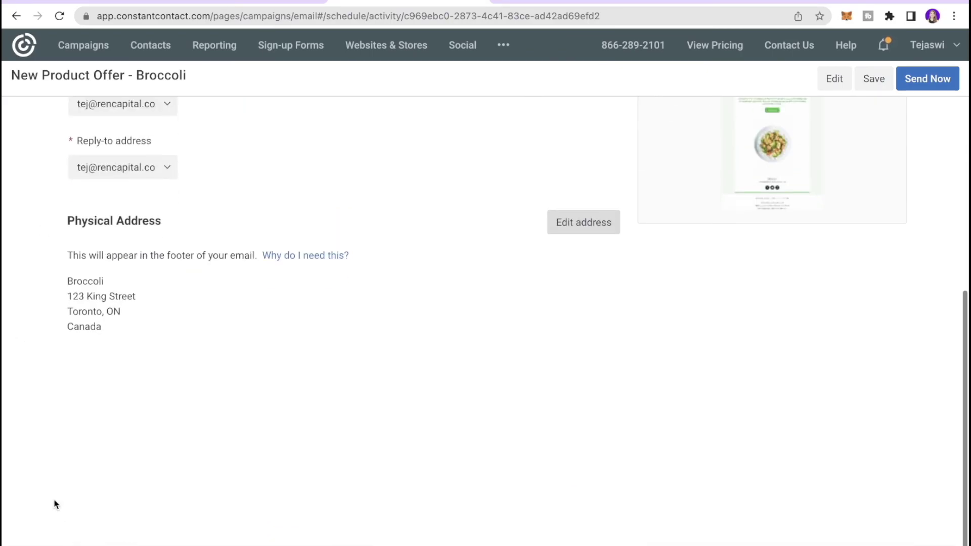
scroll(54, 499, "up", 10)
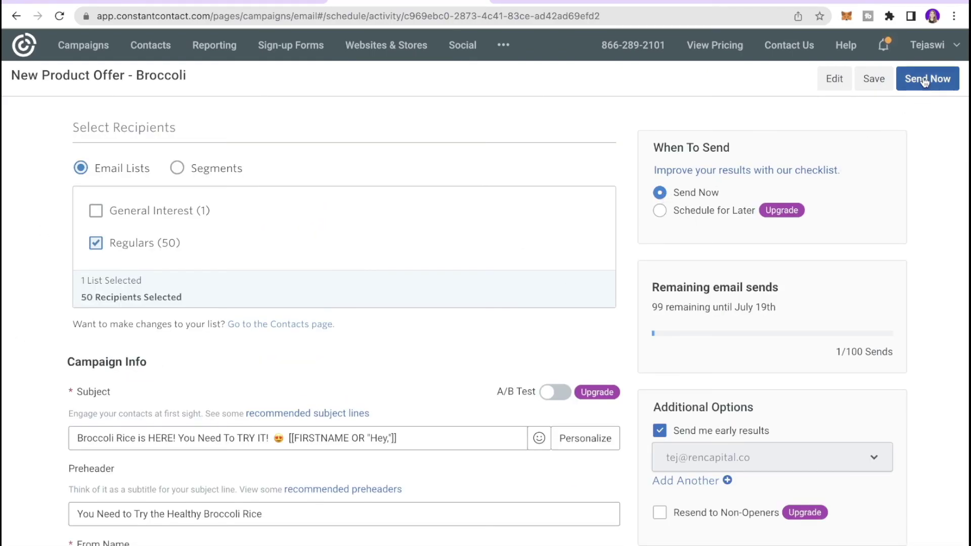
Try to schedule the campaign for later and return to the campaign
left_click(661, 210)
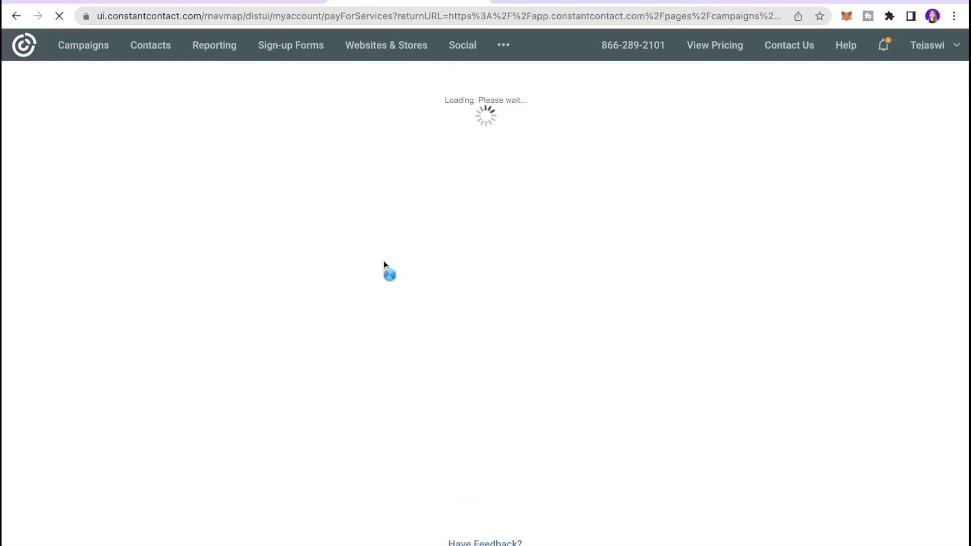
left_click(15, 17)
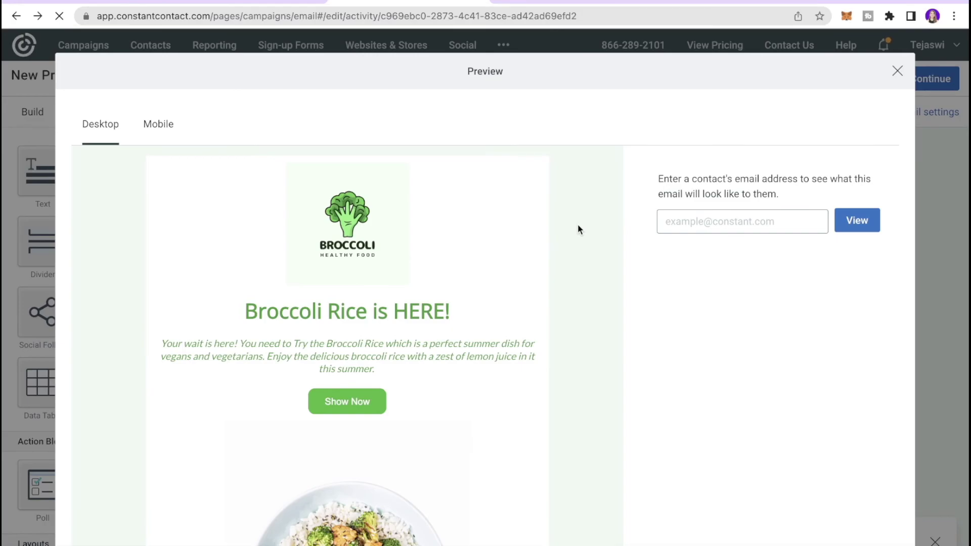
Examine the whole email in the desktop and mobile previews, and close the preview
scroll(577, 226, "down", 7)
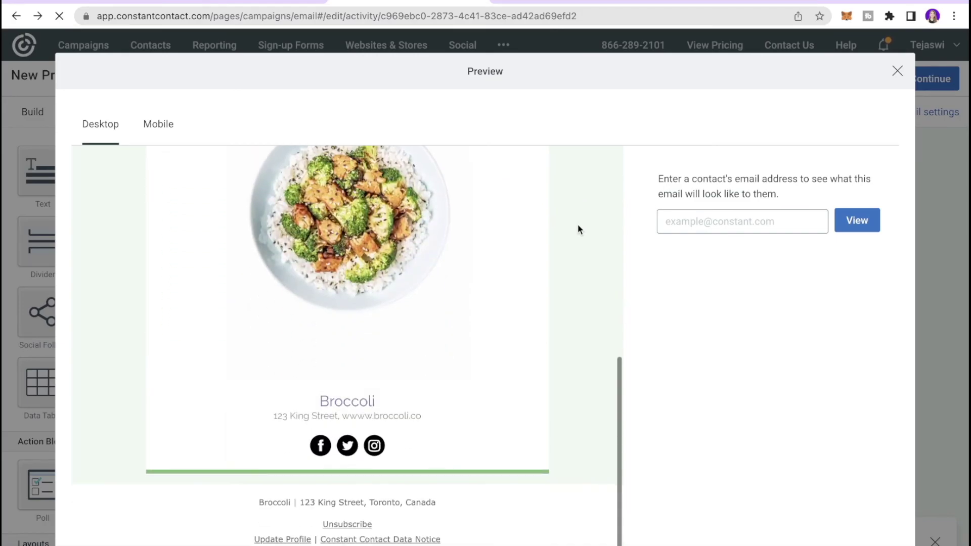
scroll(578, 223, "up", 7)
left_click(161, 126)
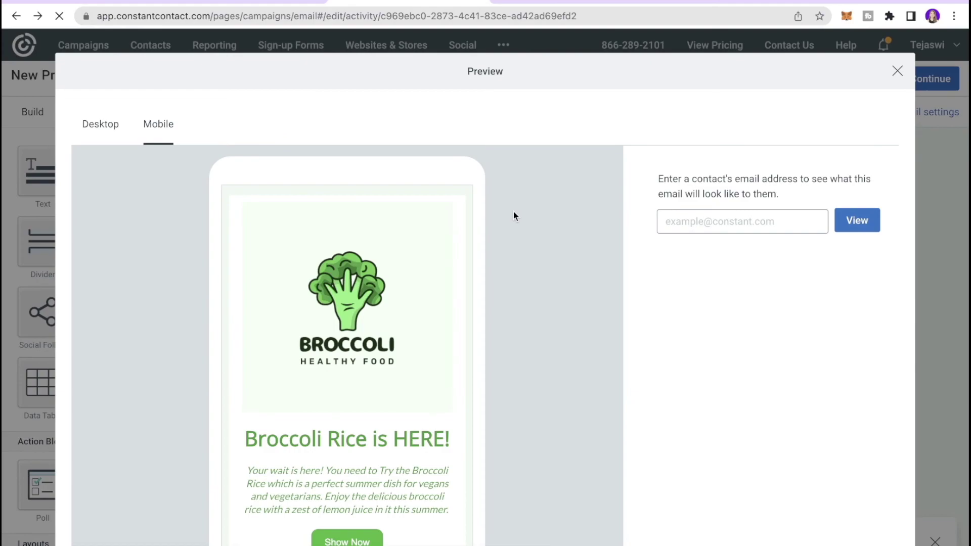
scroll(435, 330, "down", 5)
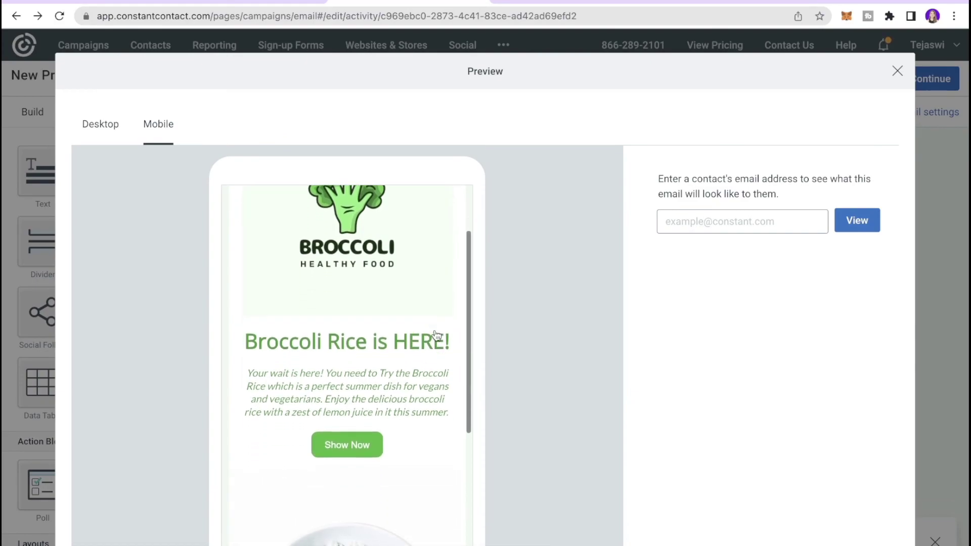
scroll(435, 330, "down", 6)
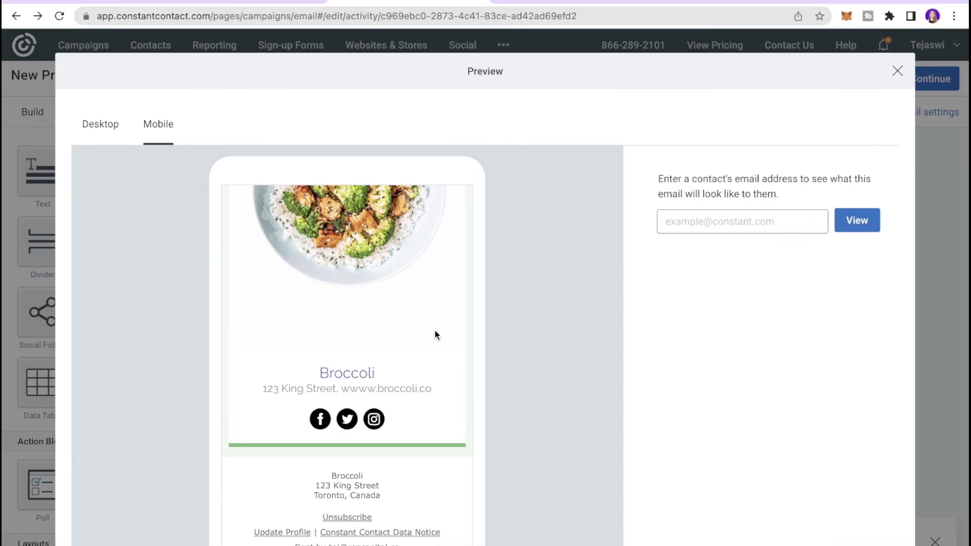
scroll(435, 331, "up", 10)
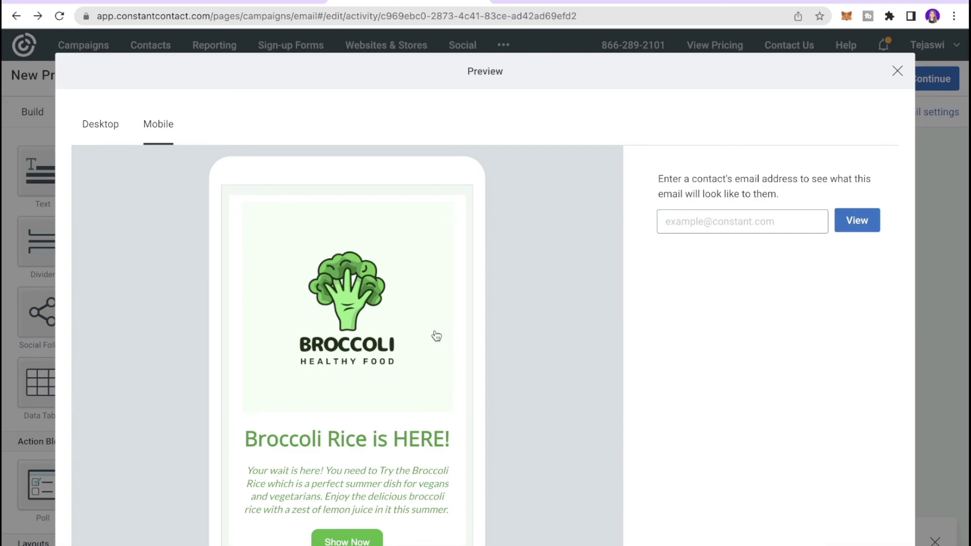
left_click(897, 71)
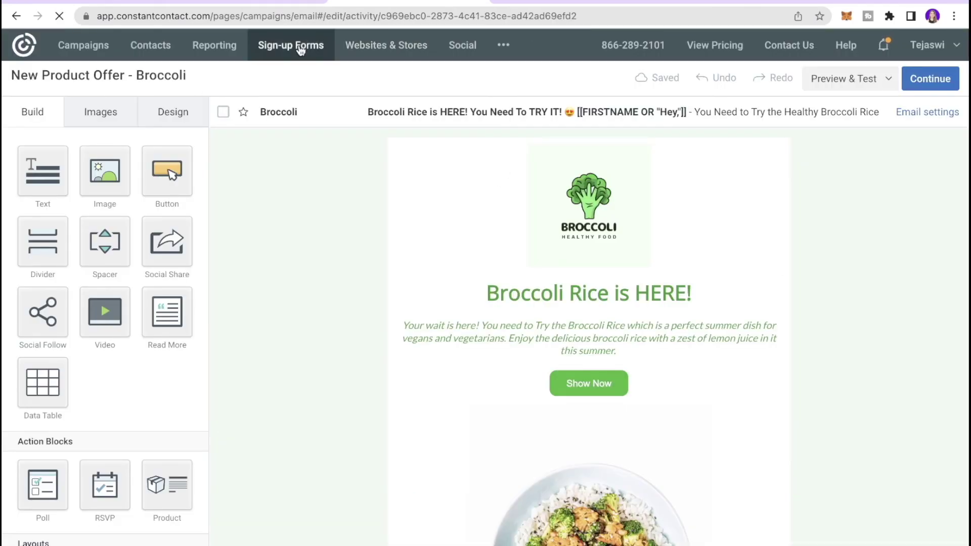
Look over the sign-up forms page and the Websites & Stores page
left_click(298, 45)
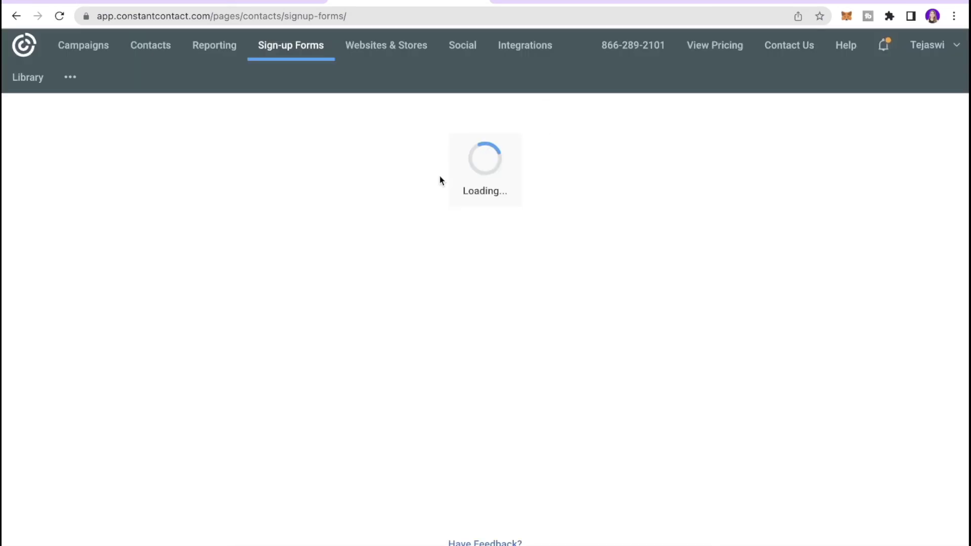
scroll(307, 283, "down", 1)
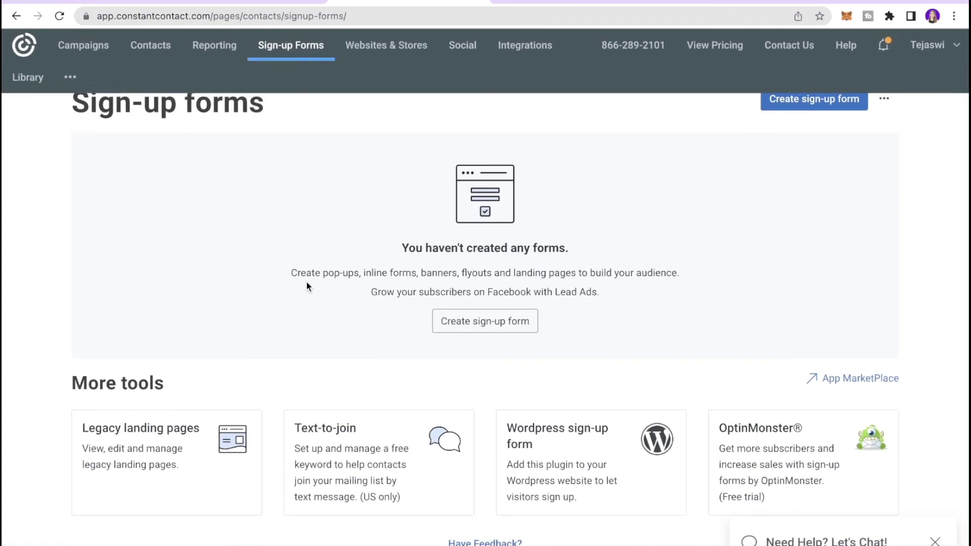
scroll(306, 286, "up", 1)
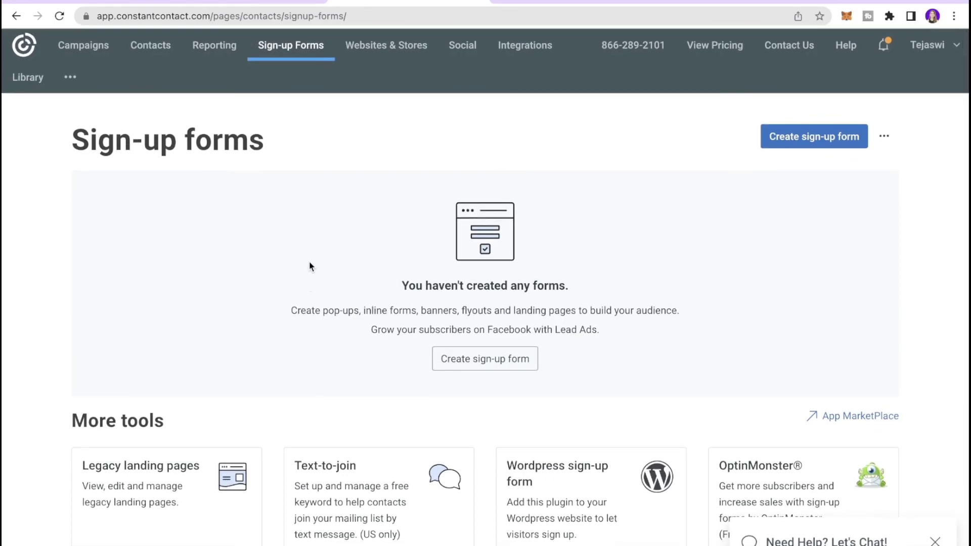
left_click(389, 52)
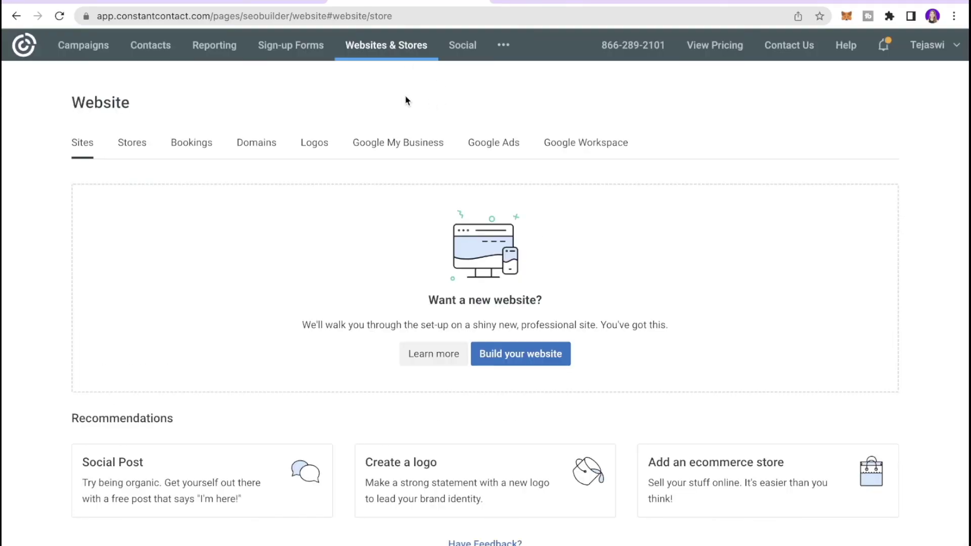
scroll(404, 100, "down", 1)
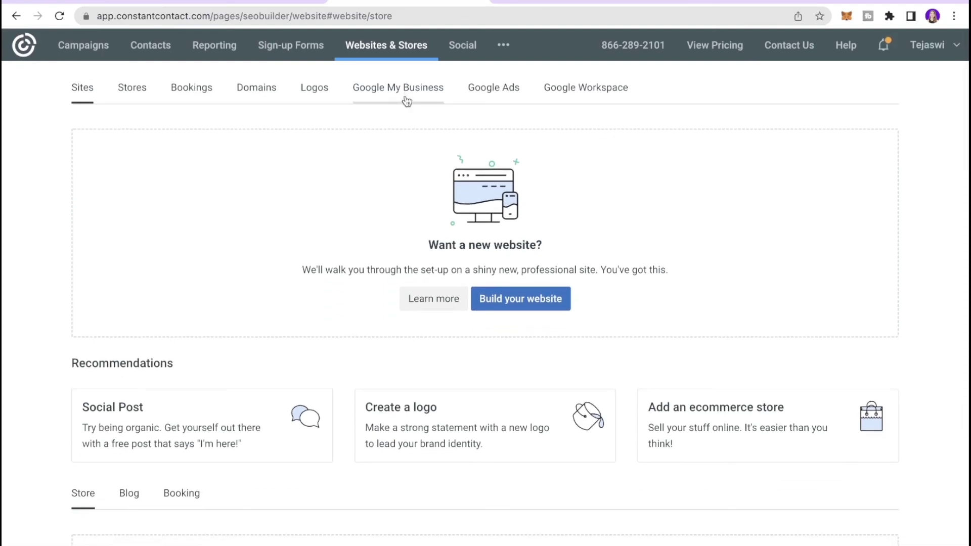
scroll(406, 100, "up", 1)
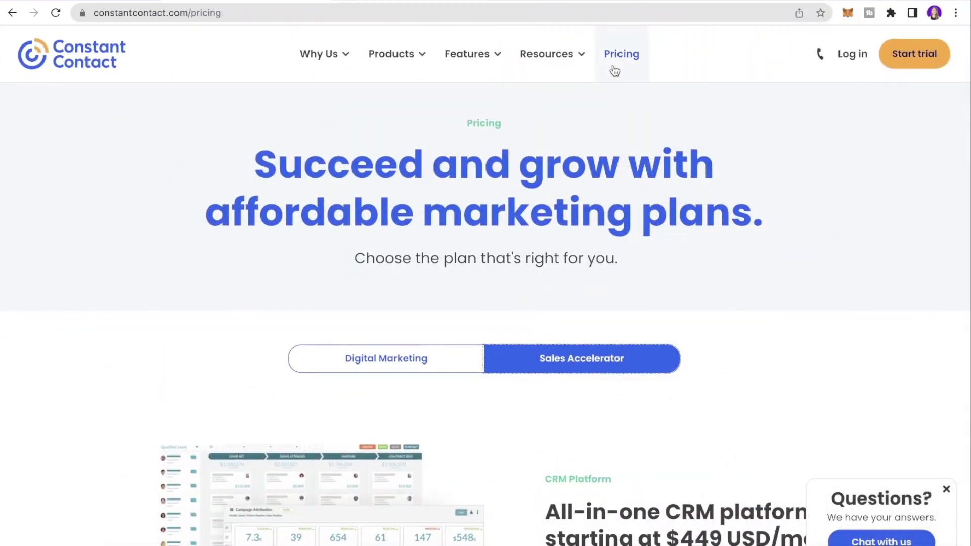
On the pricing page, compare the Sales Accelerator offer and show the Digital Marketing plans
scroll(523, 208, "down", 3)
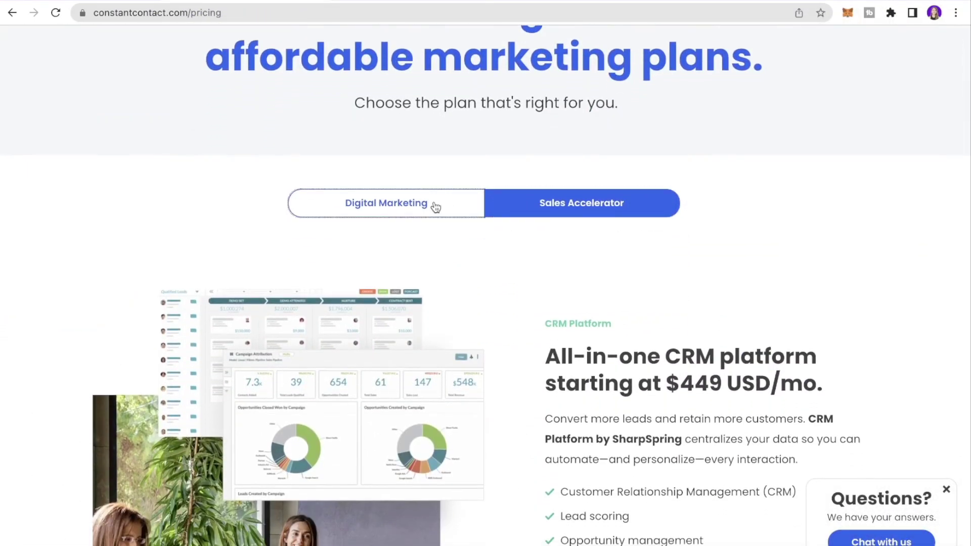
left_click(435, 207)
left_click(561, 209)
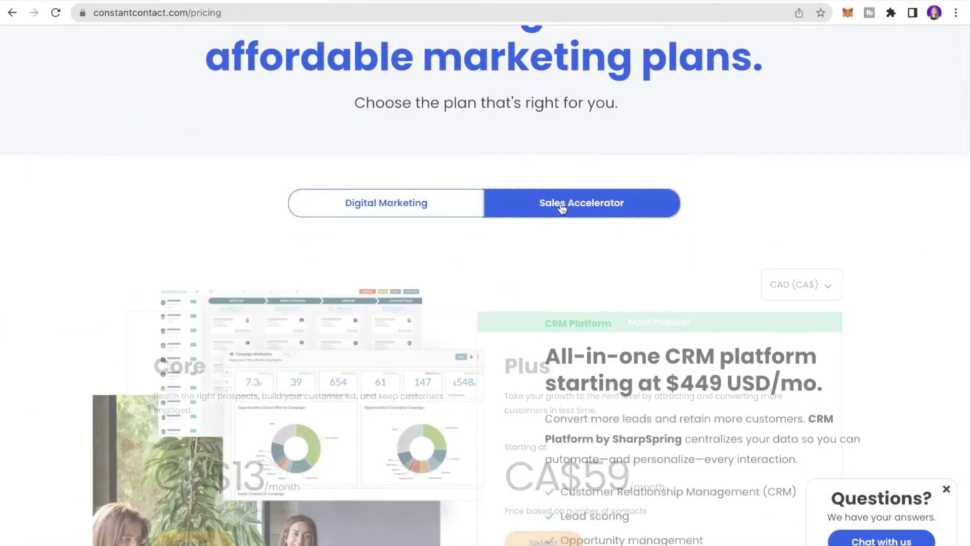
scroll(452, 205, "down", 1)
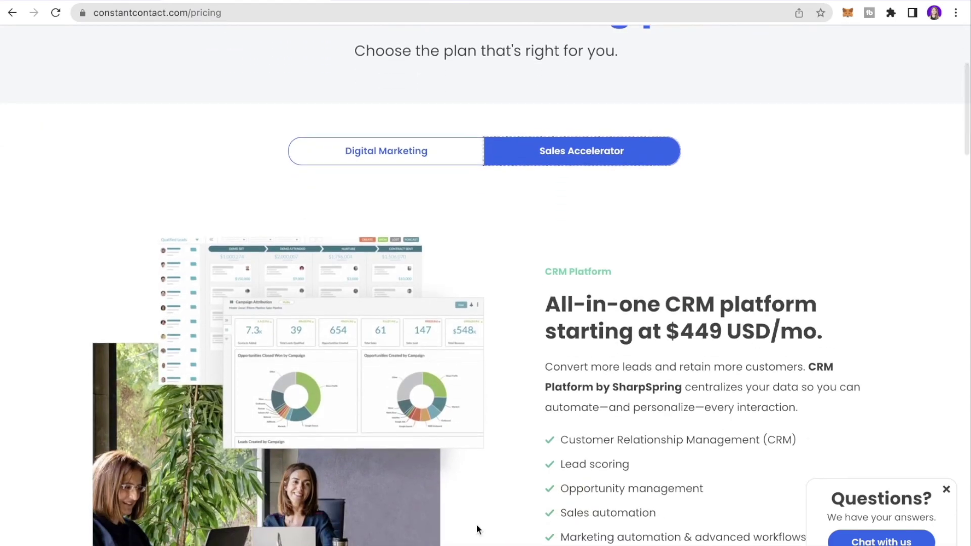
left_click(358, 163)
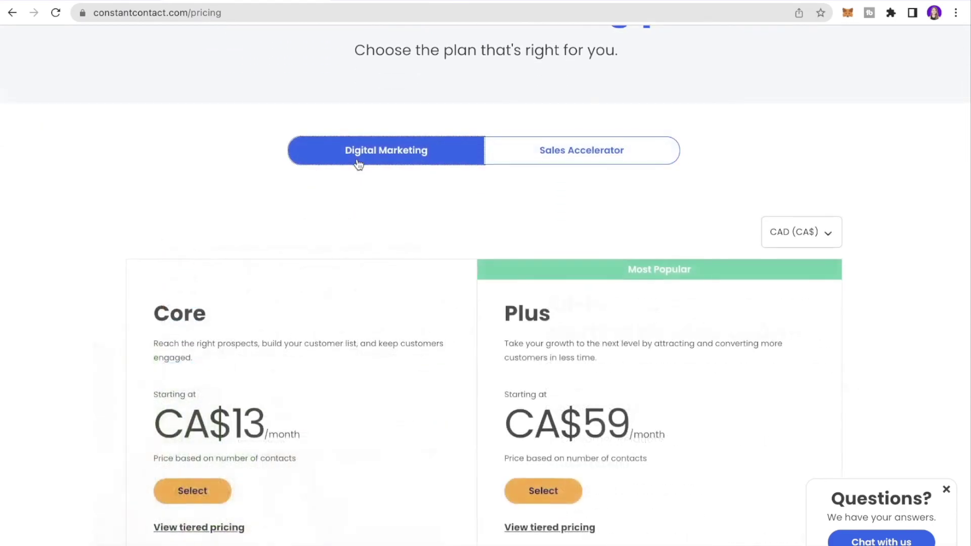
Examine the prices and included features of the Core and Plus plans up close
scroll(357, 163, "down", 4)
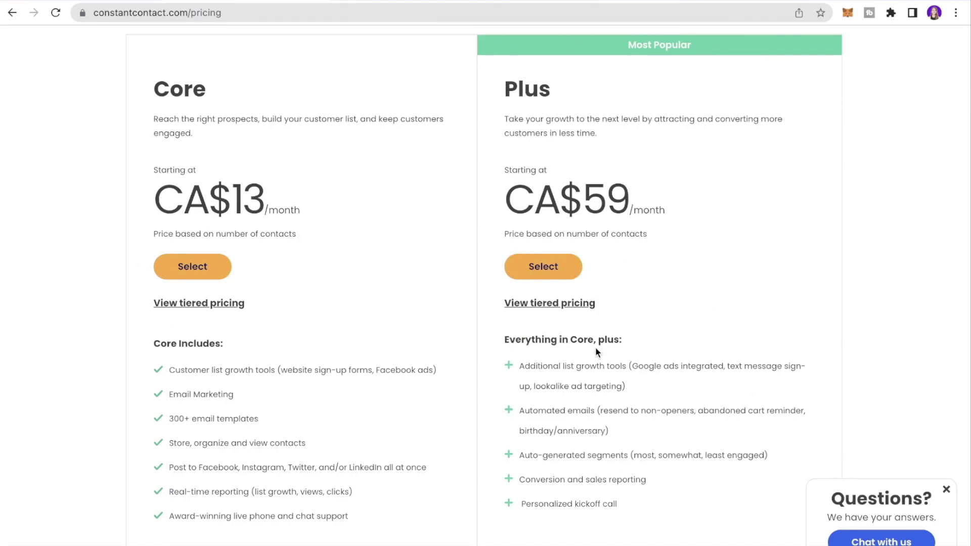
scroll(596, 348, "down", 1)
scroll(190, 334, "up", 3, "ctrl")
scroll(190, 334, "right", 2)
scroll(191, 333, "down", 1)
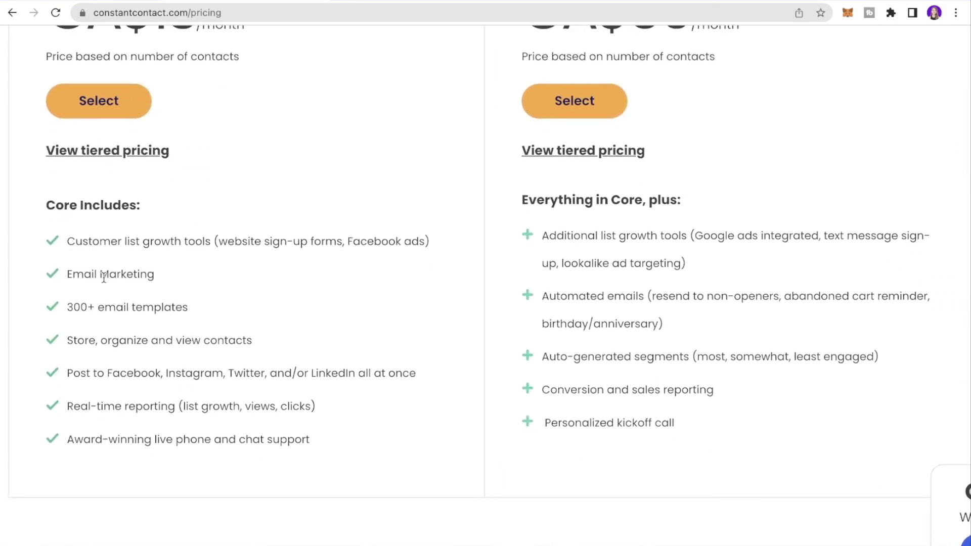